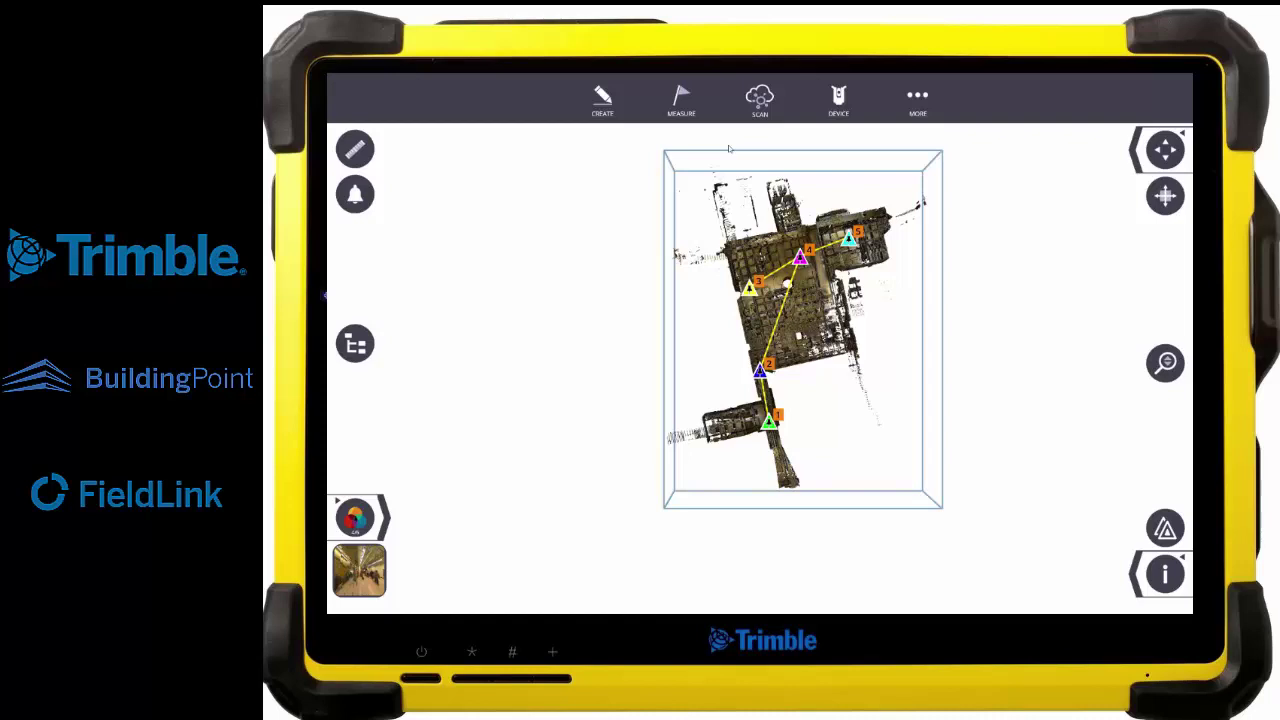
Open FieldLink's scan Export screen and list its export file formats (RCP, E57, LAS).
click(760, 100)
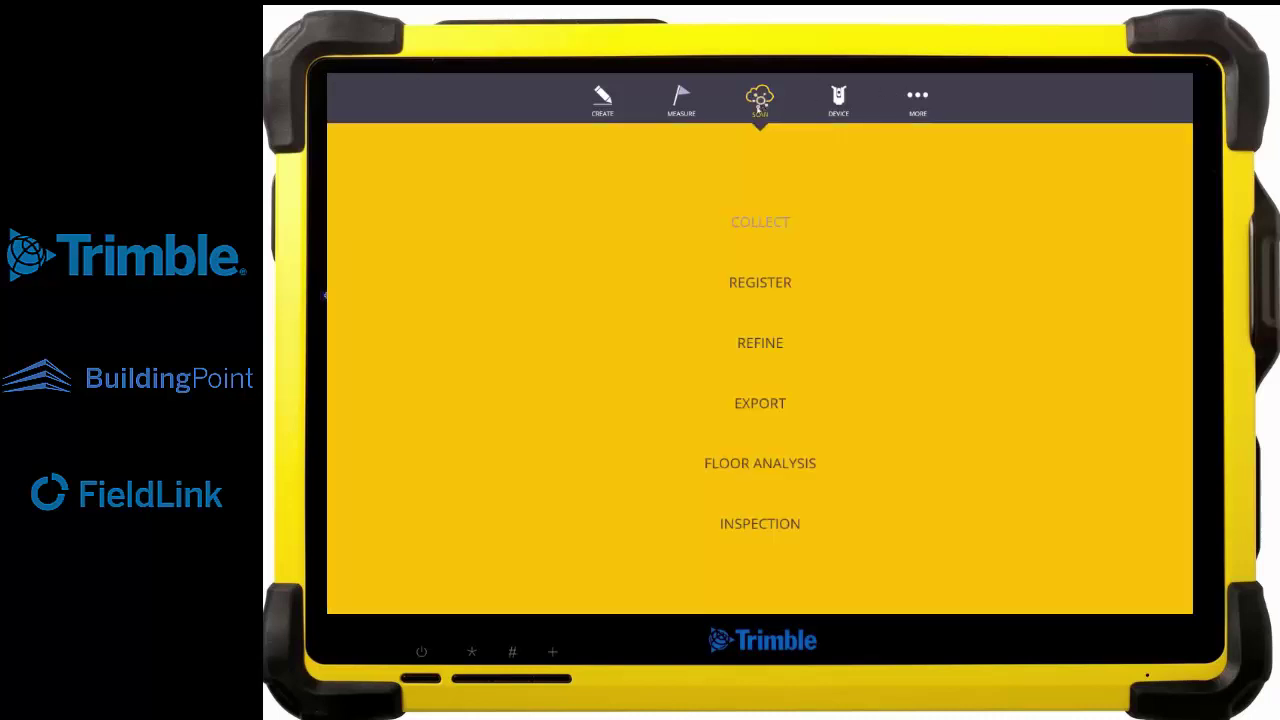
click(764, 405)
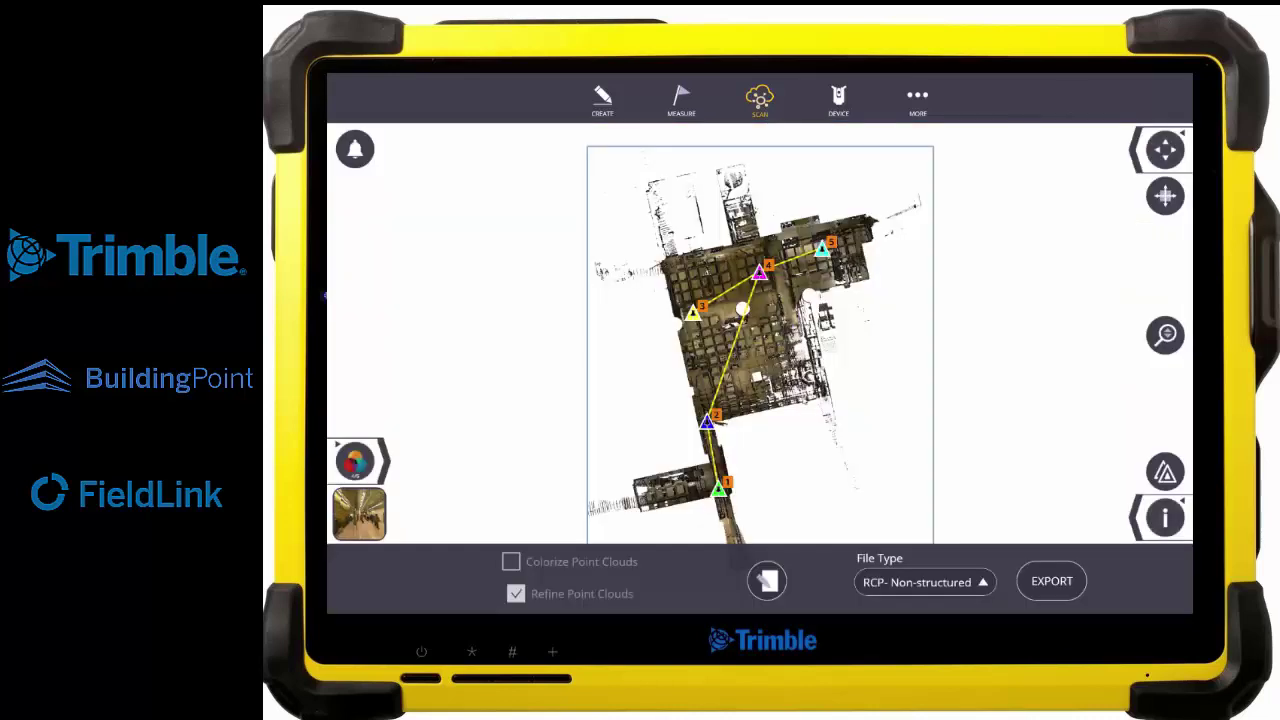
click(936, 582)
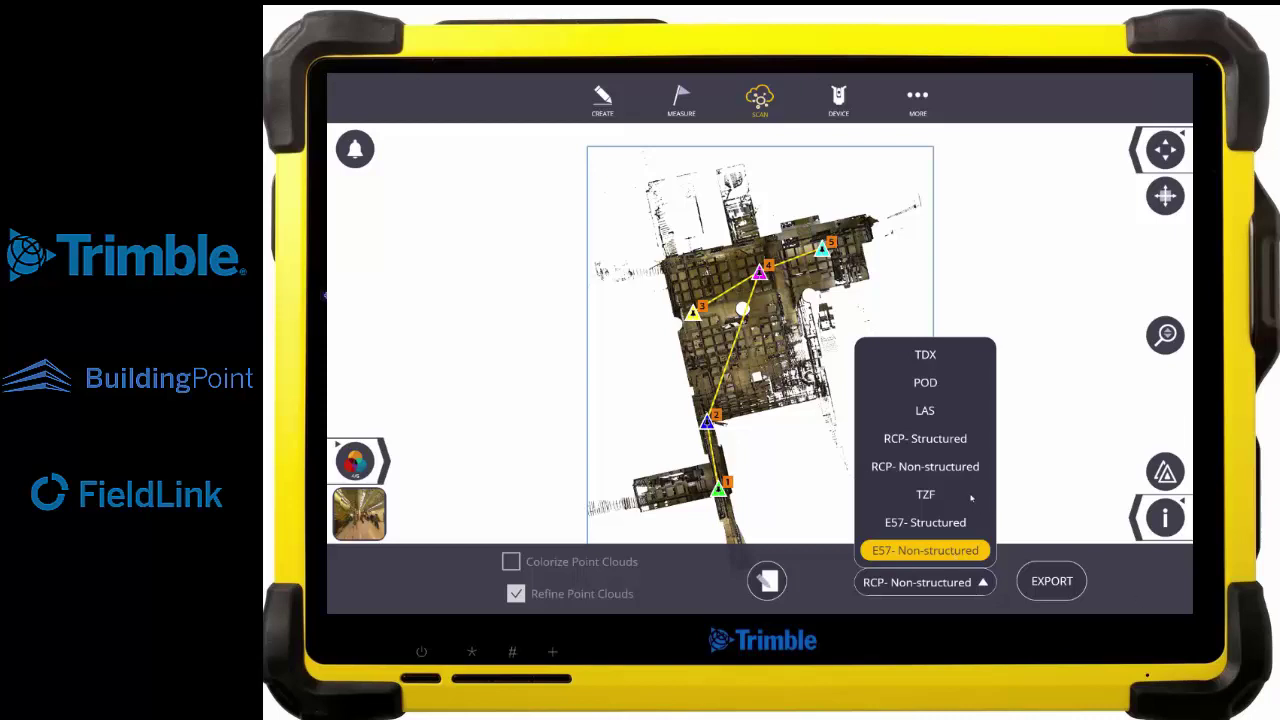
Keep RCP- Non-structured as the export format and switch to a section view of the point cloud.
click(952, 467)
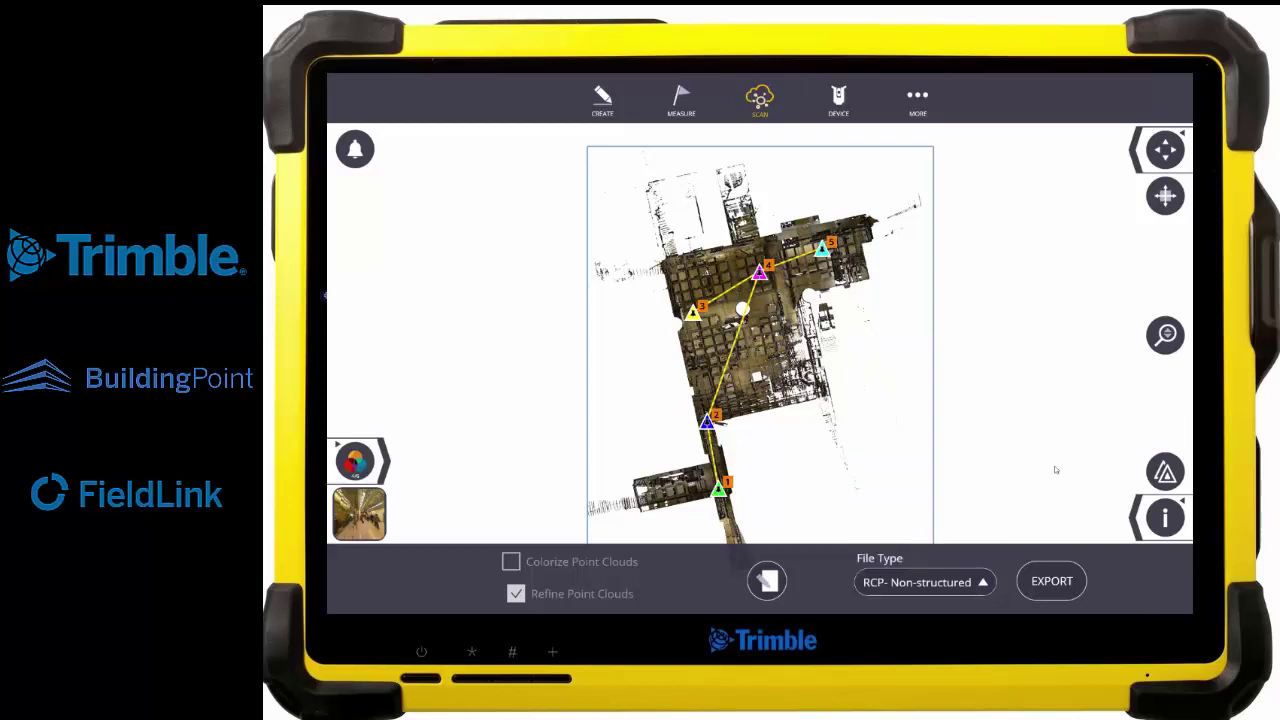
click(1133, 525)
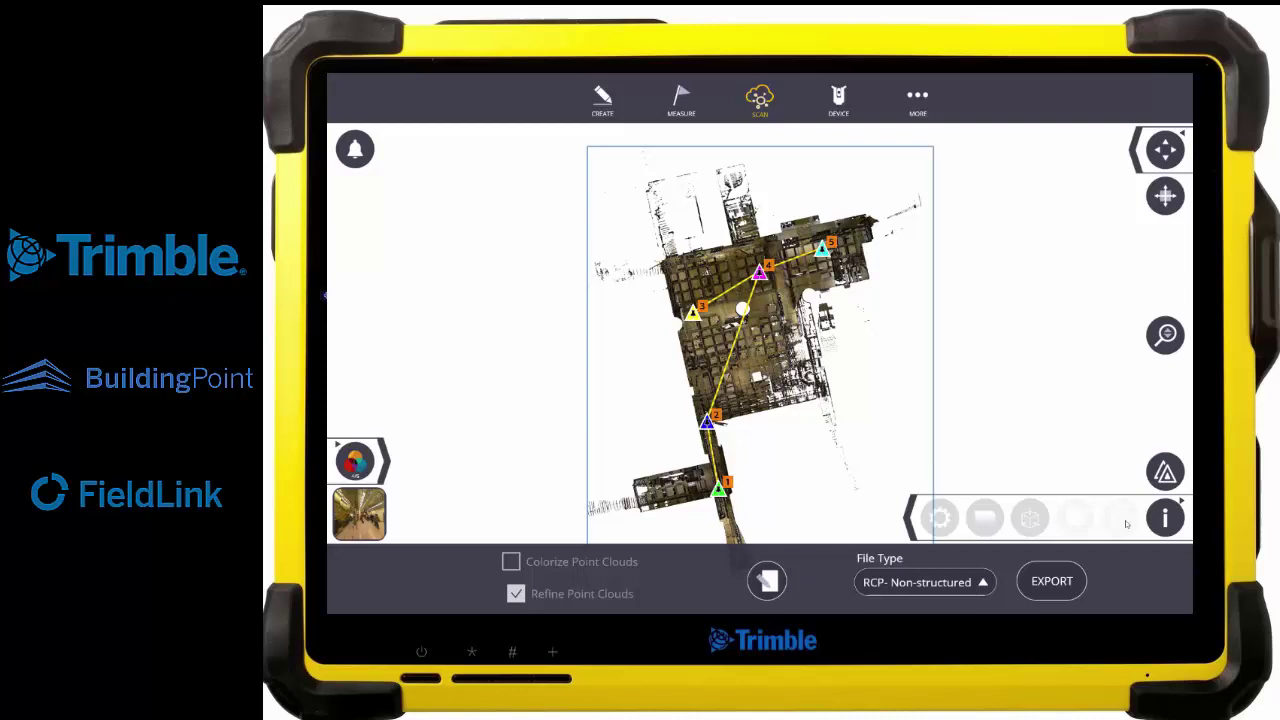
click(1022, 519)
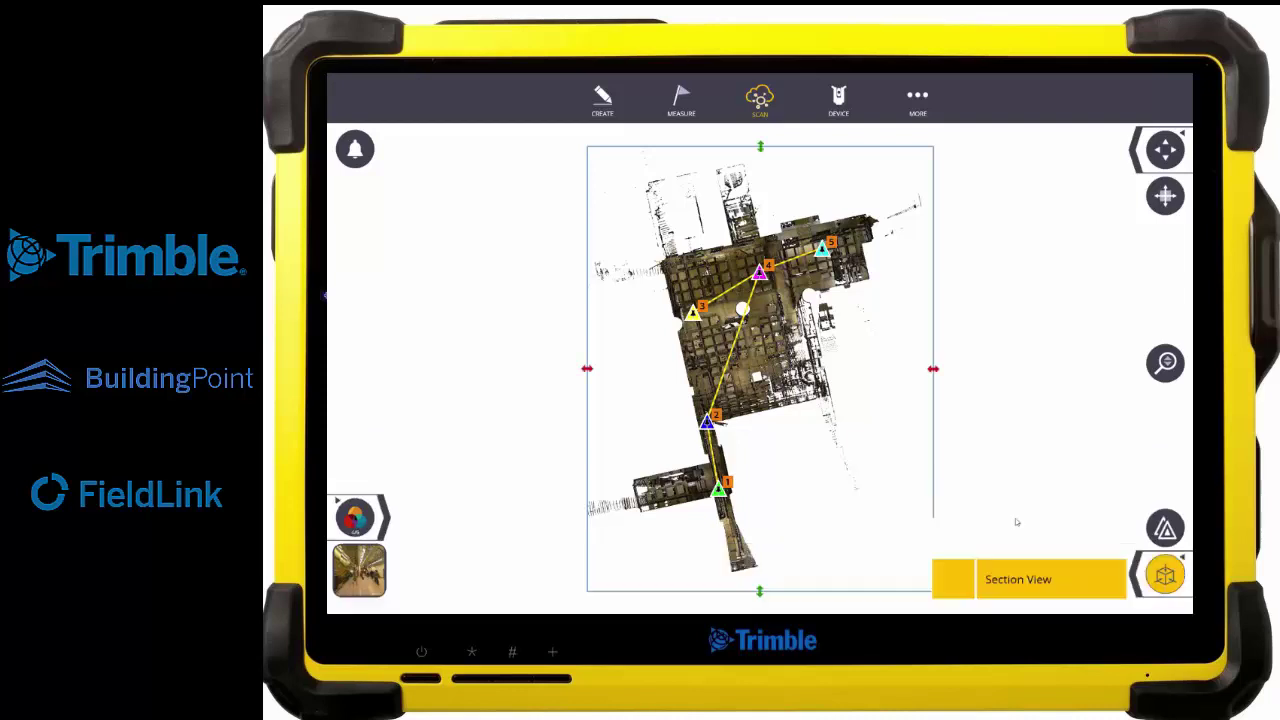
click(1070, 578)
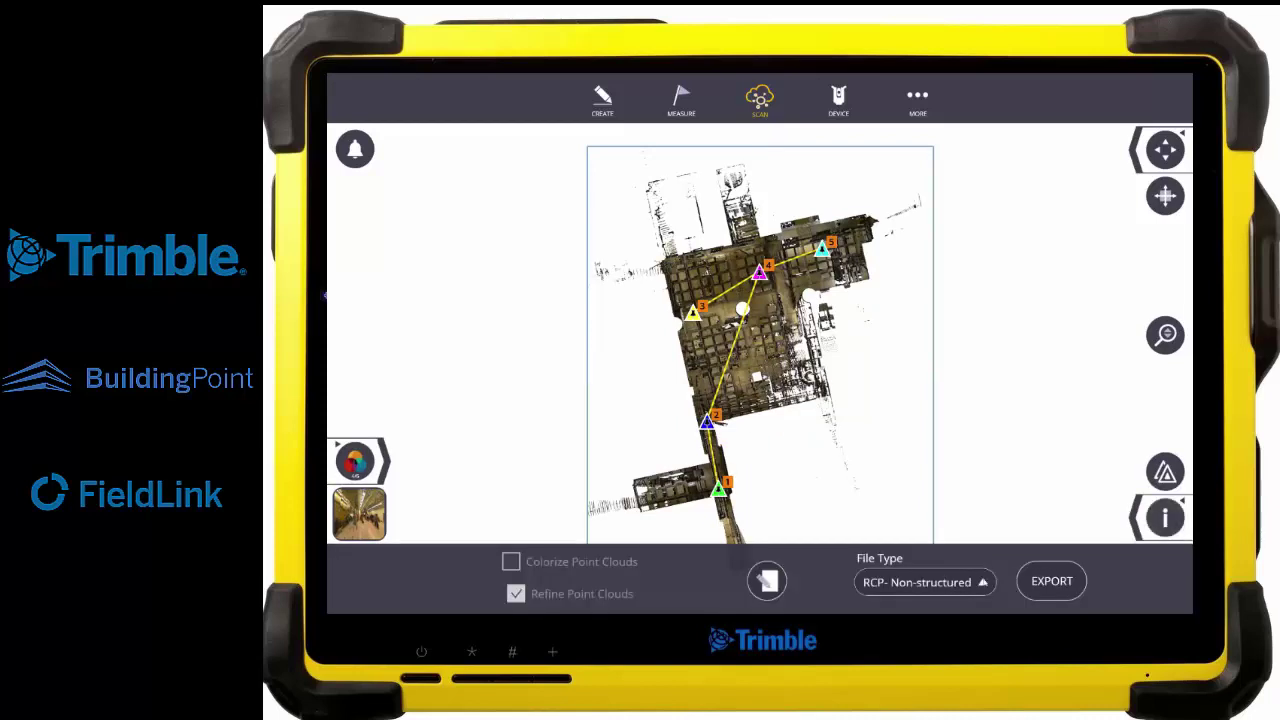
Reconfirm RCP- Non-structured as the file type and minimize FieldLink to the desktop.
click(924, 581)
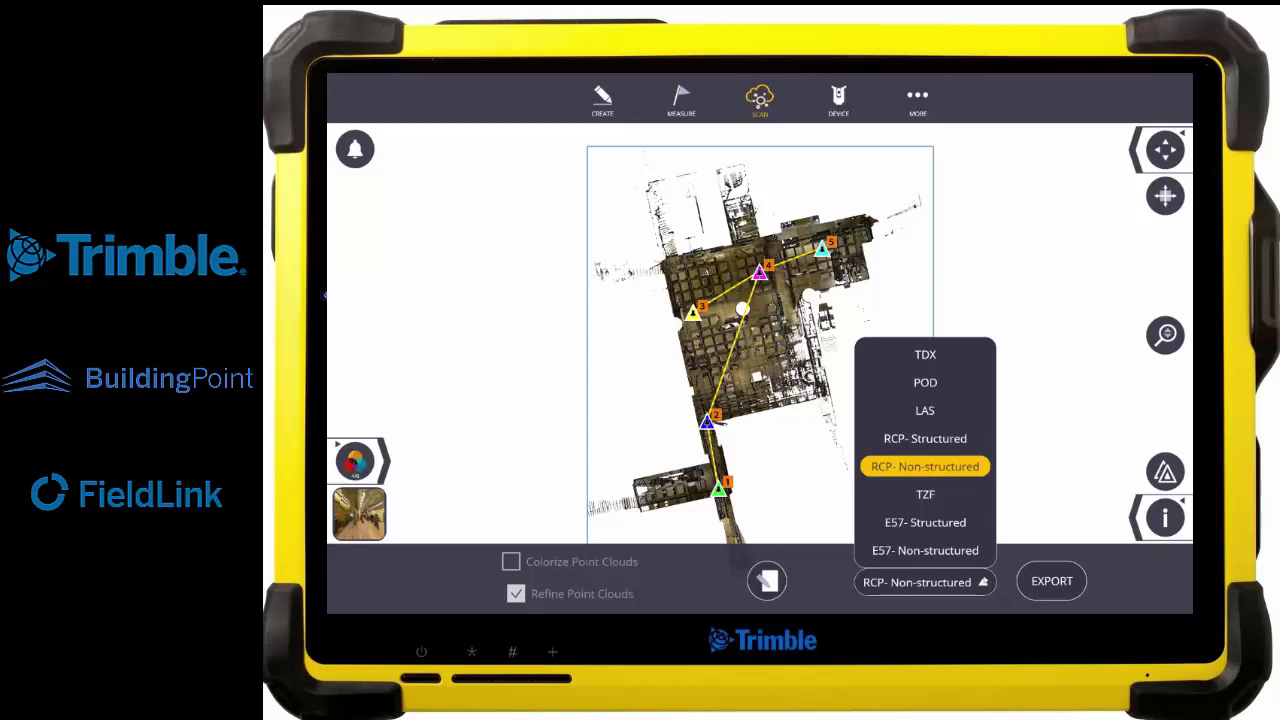
click(1026, 525)
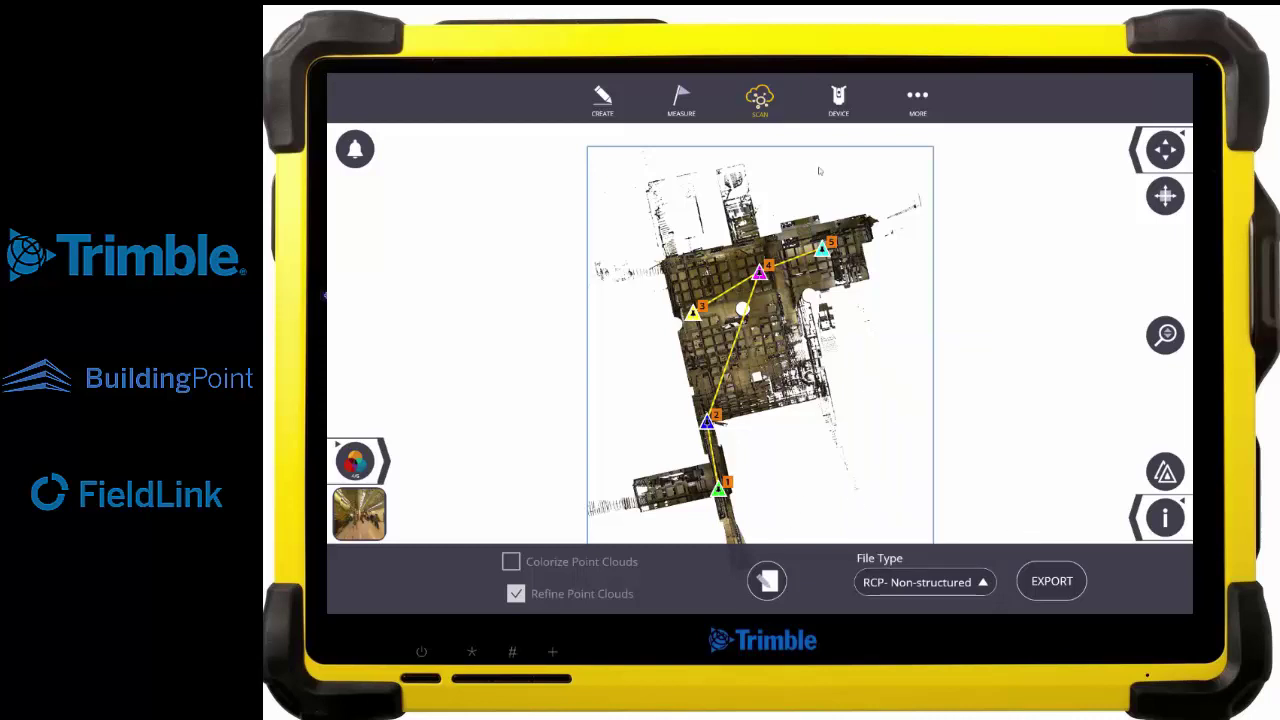
click(912, 105)
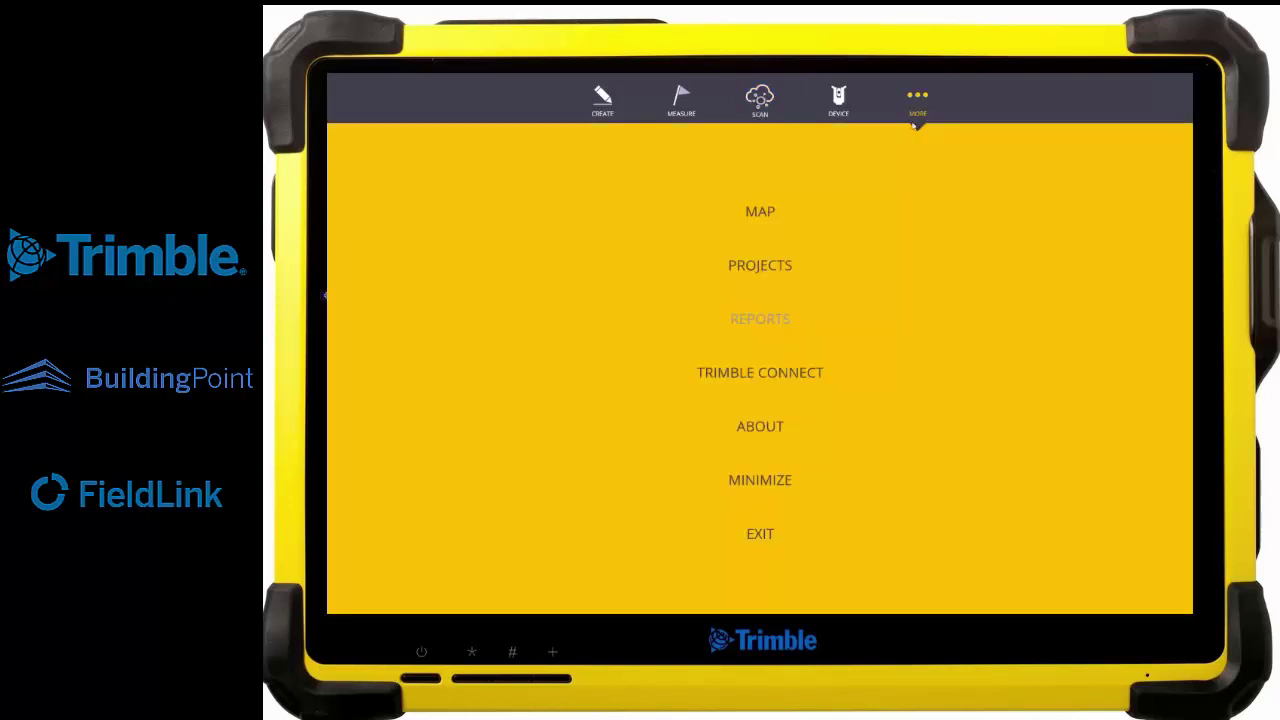
click(745, 481)
Browse File Explorer to Documents\FieldLink\Scan2BIM\Exports\Mechanical Room Export_RCP.
mouse_move(721, 617)
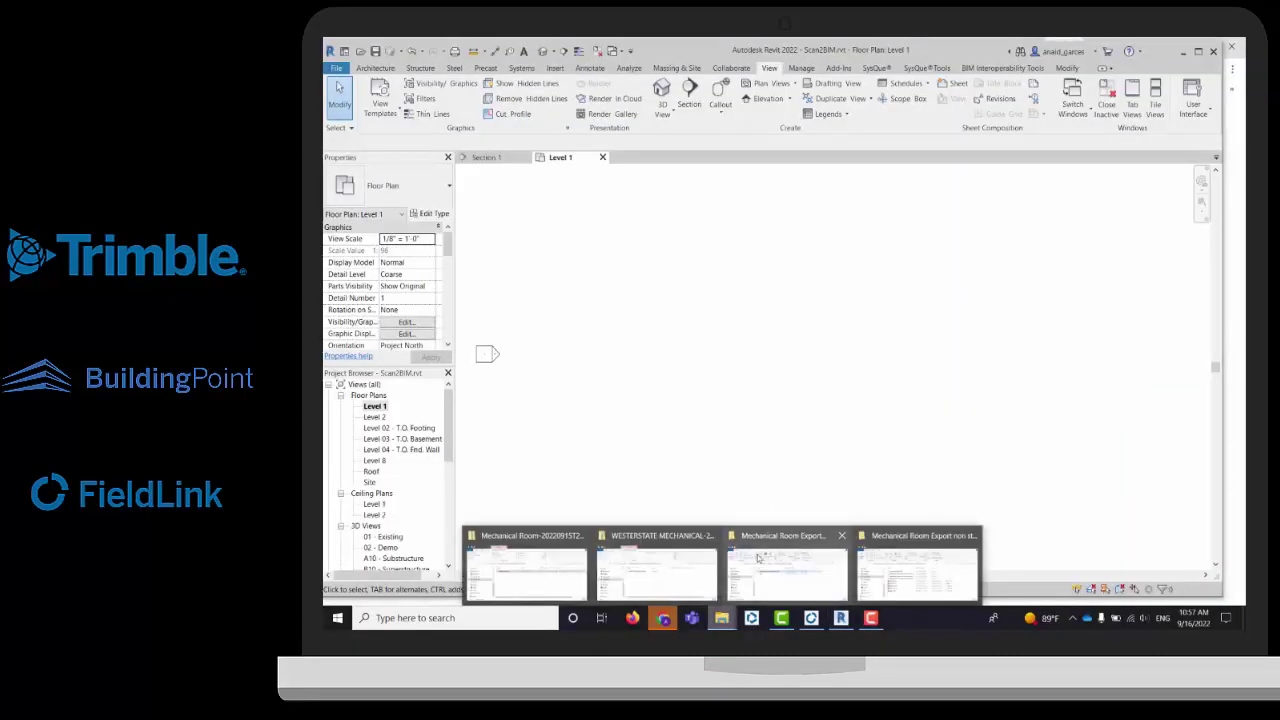
click(758, 557)
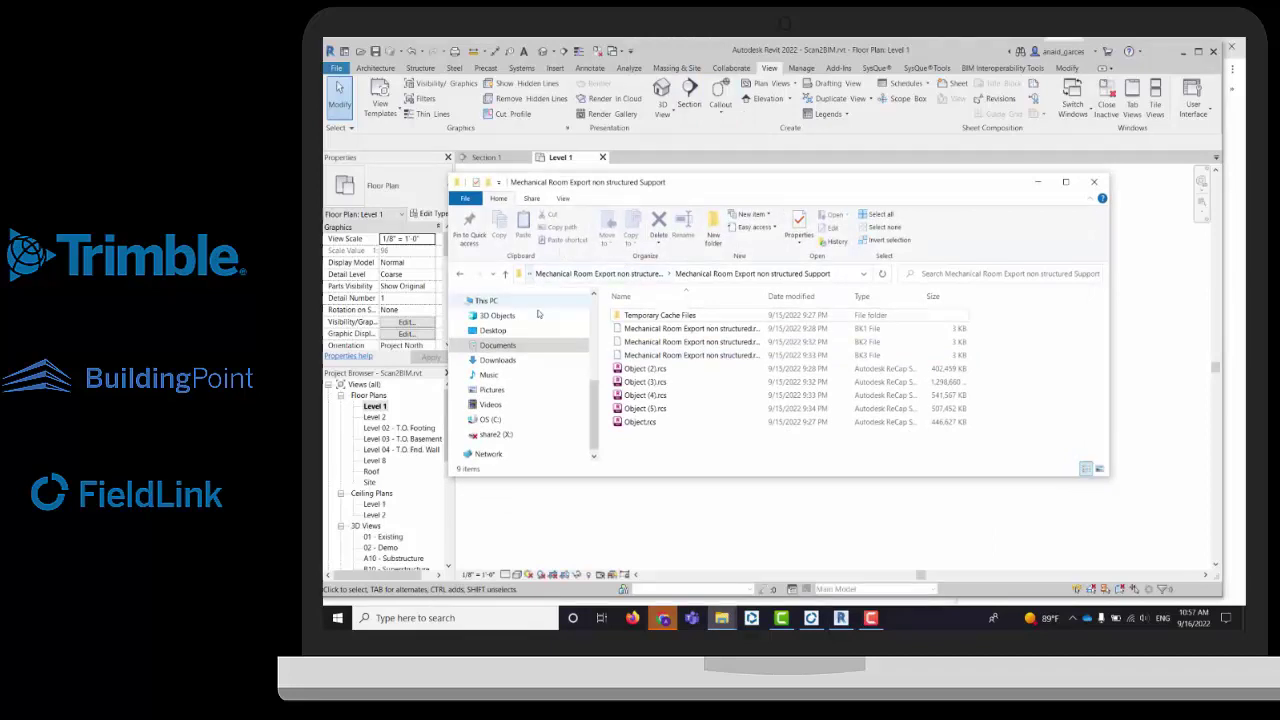
click(497, 345)
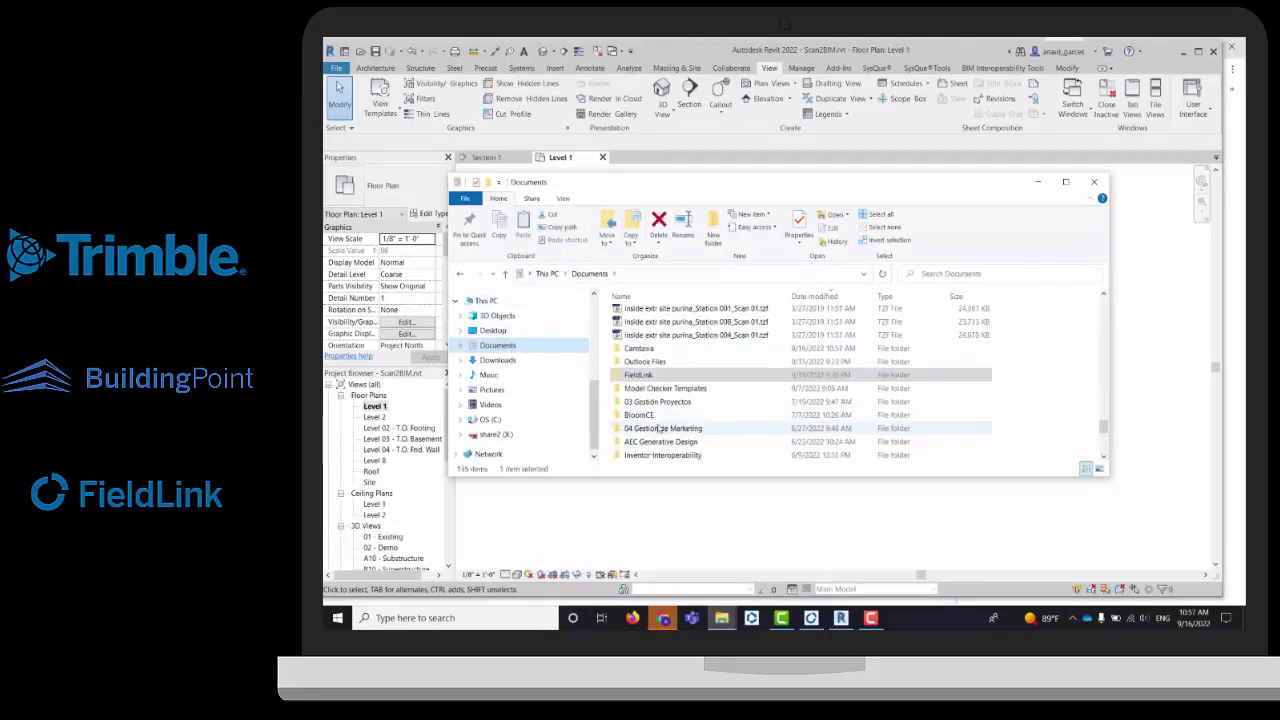
double_click(640, 376)
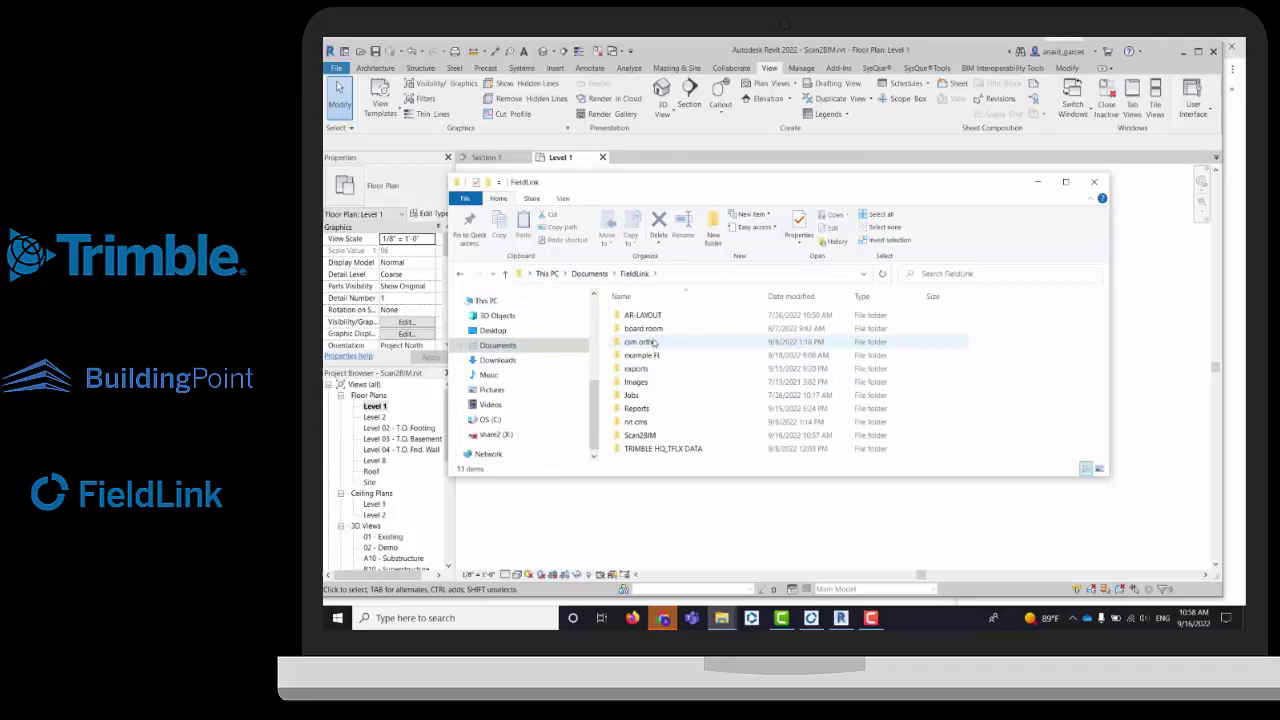
double_click(640, 440)
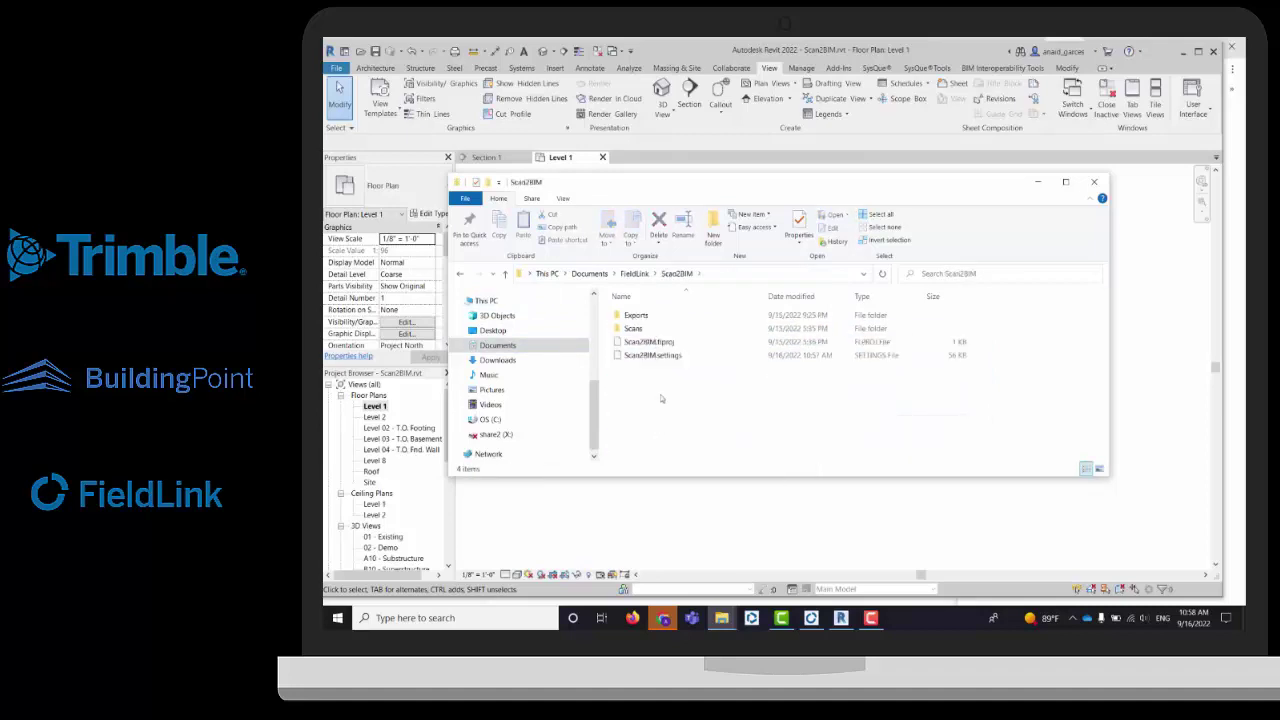
double_click(655, 318)
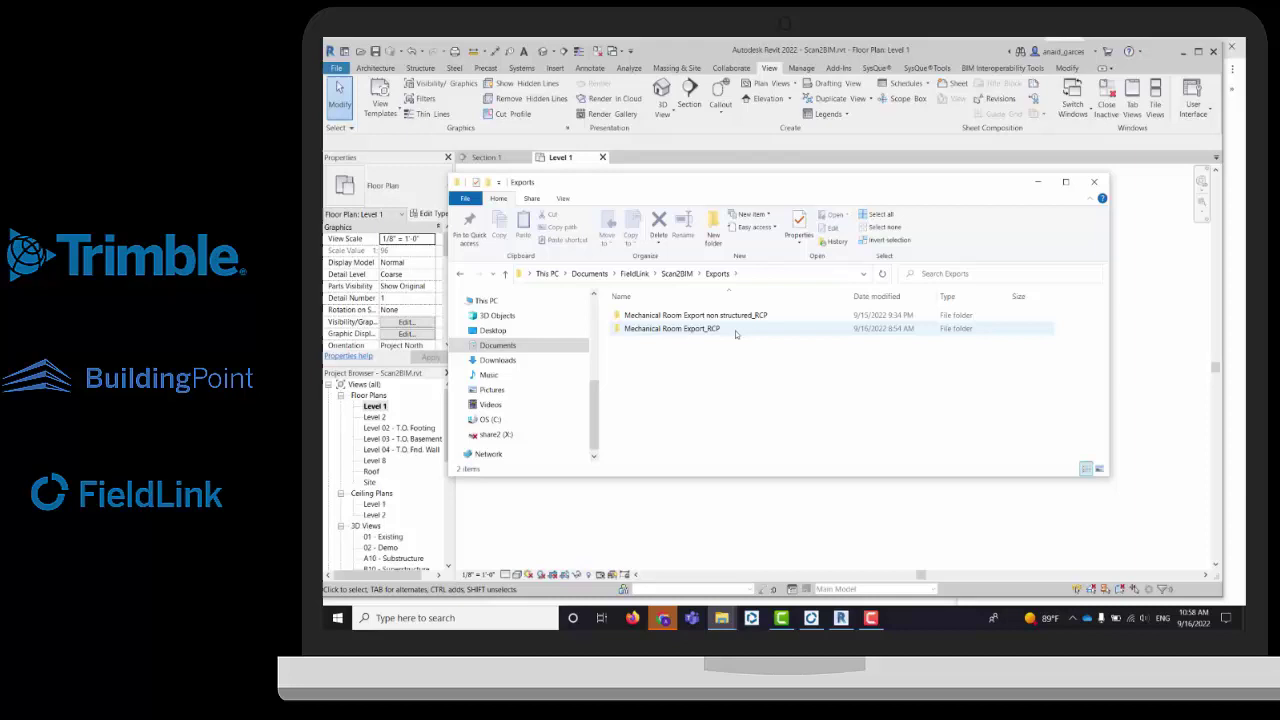
double_click(688, 330)
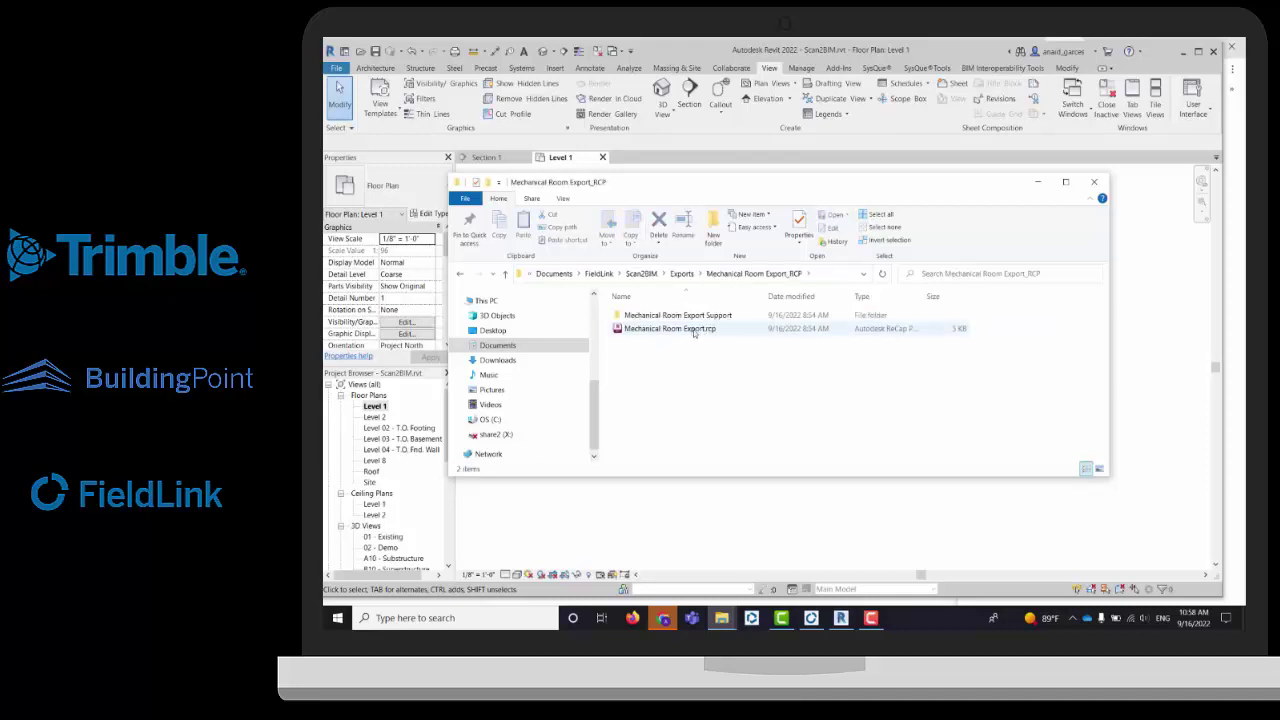
Open the structured export's Support folder and review its scan files.
double_click(670, 316)
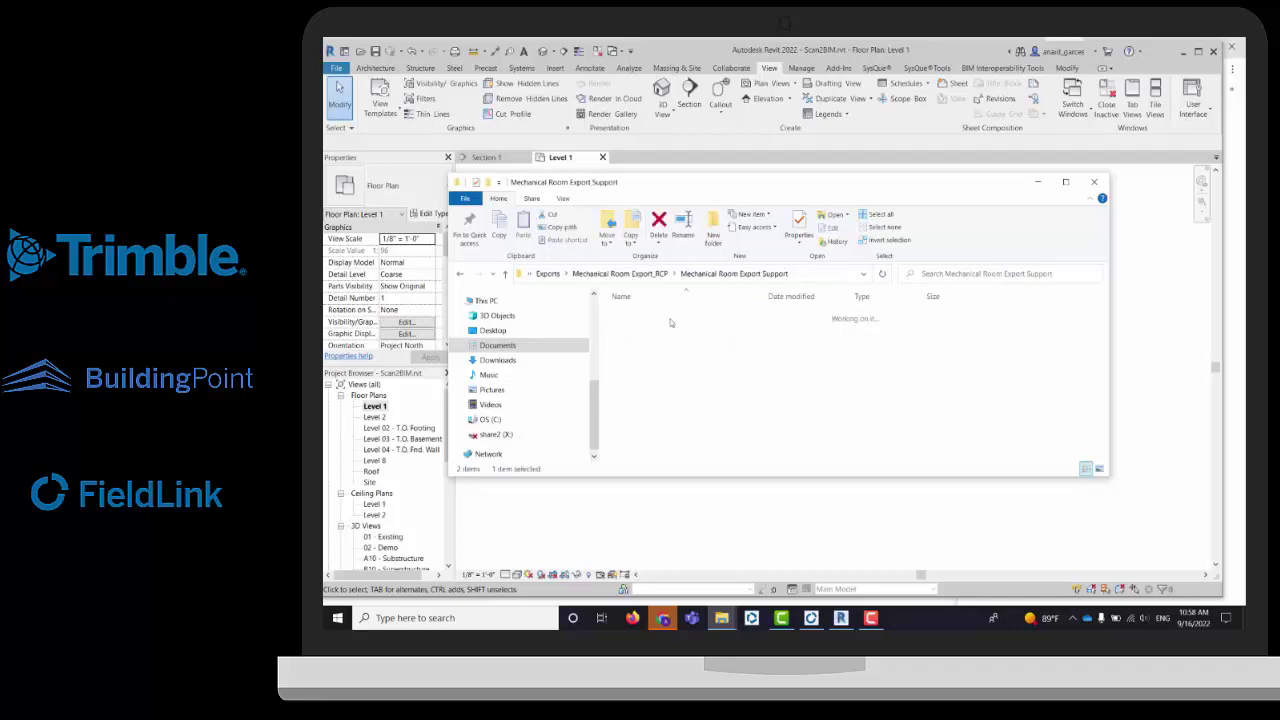
scroll(686, 375, down, 2)
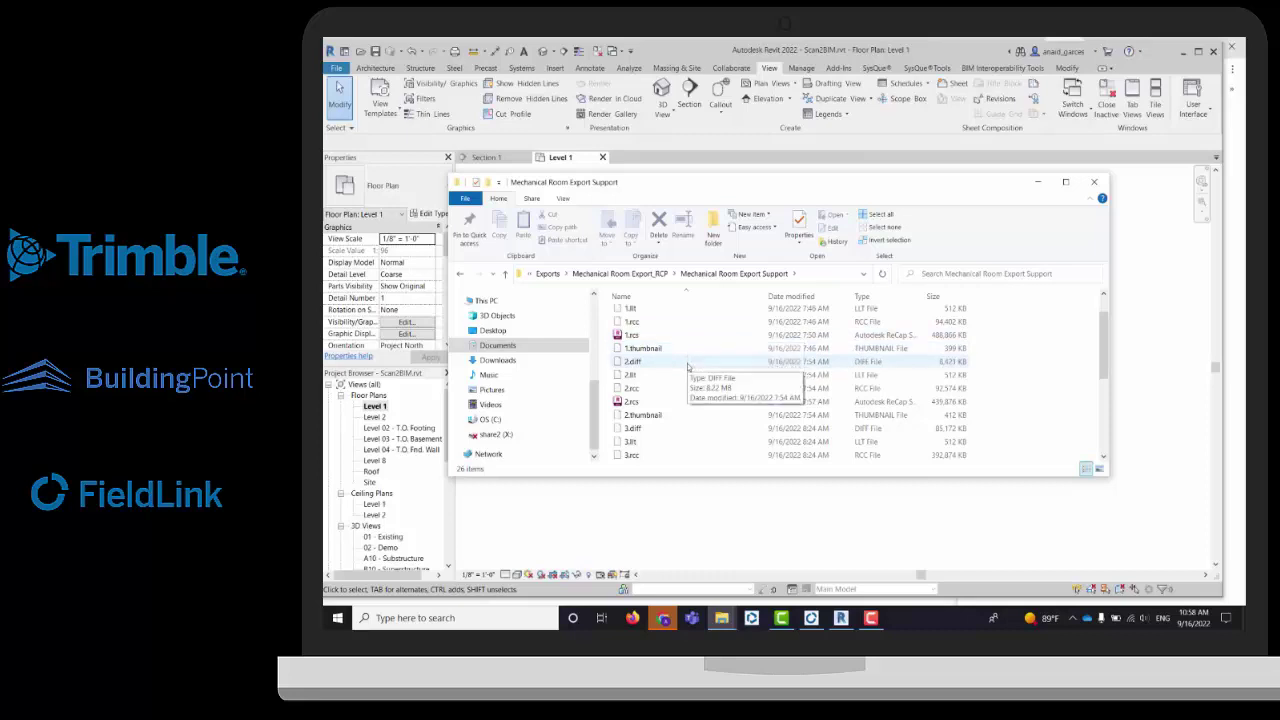
scroll(688, 368, down, 1)
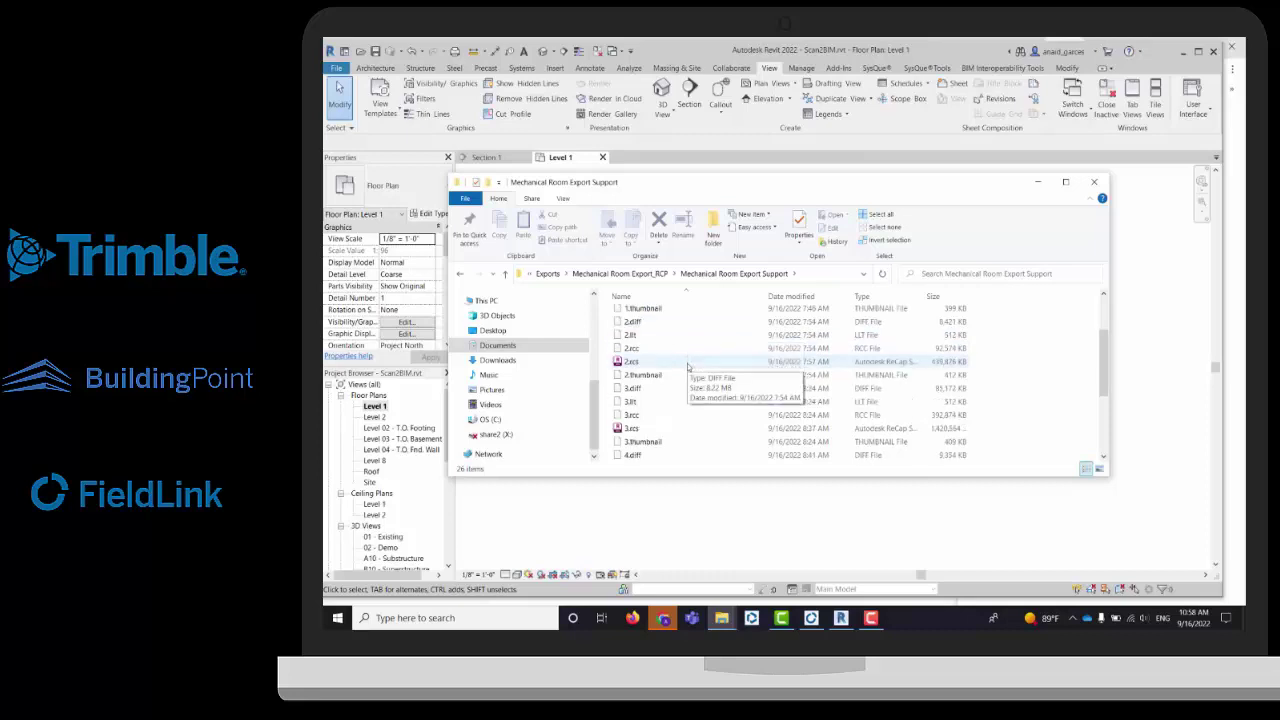
scroll(680, 390, down, 1)
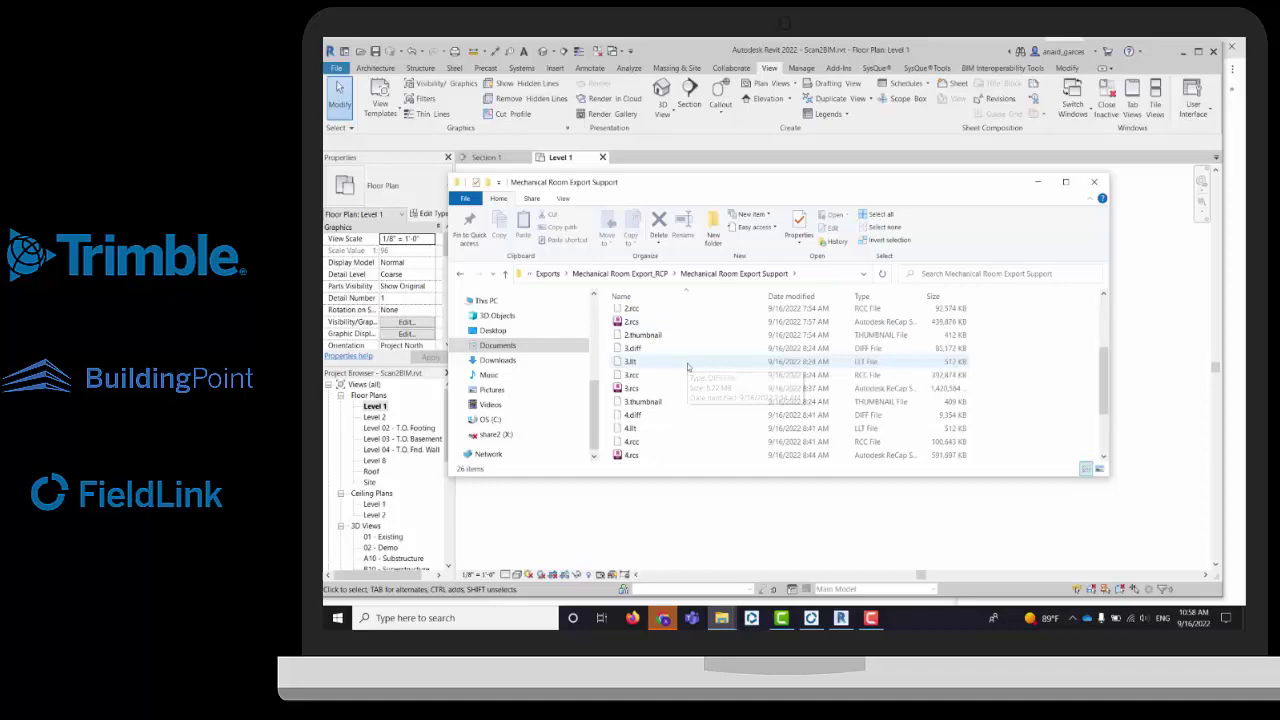
scroll(675, 402, up, 1)
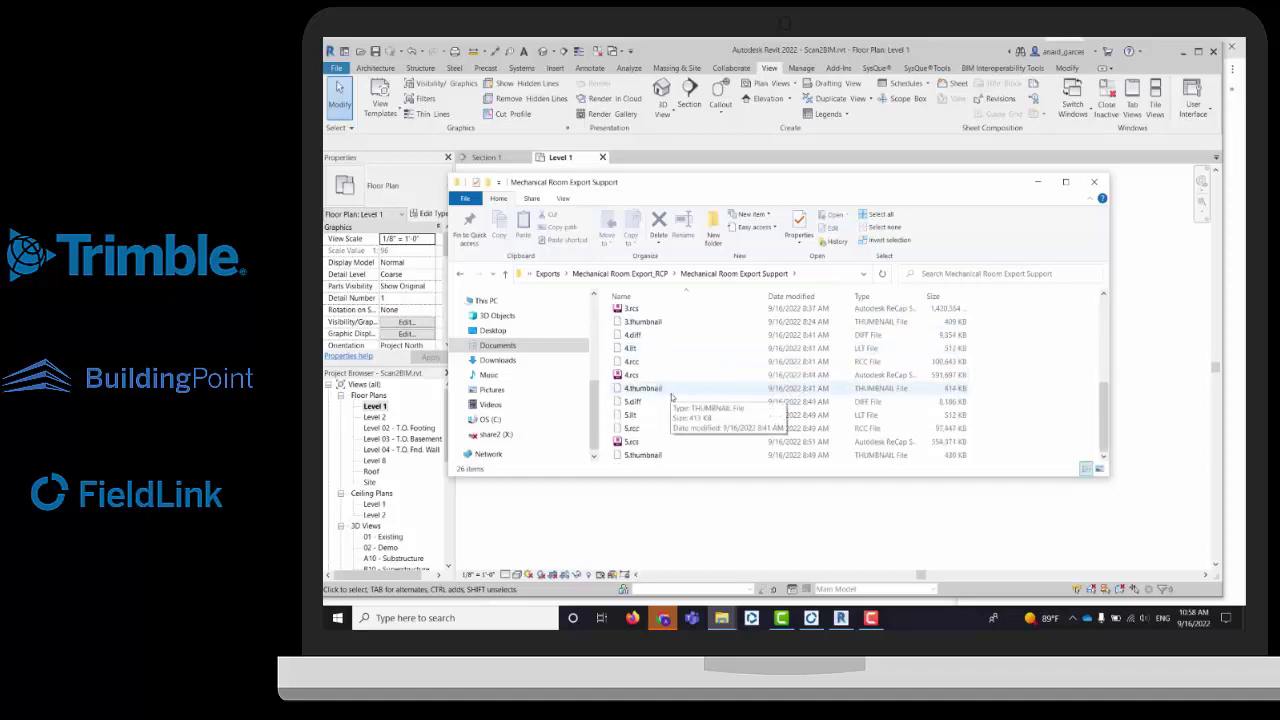
scroll(675, 398, up, 2)
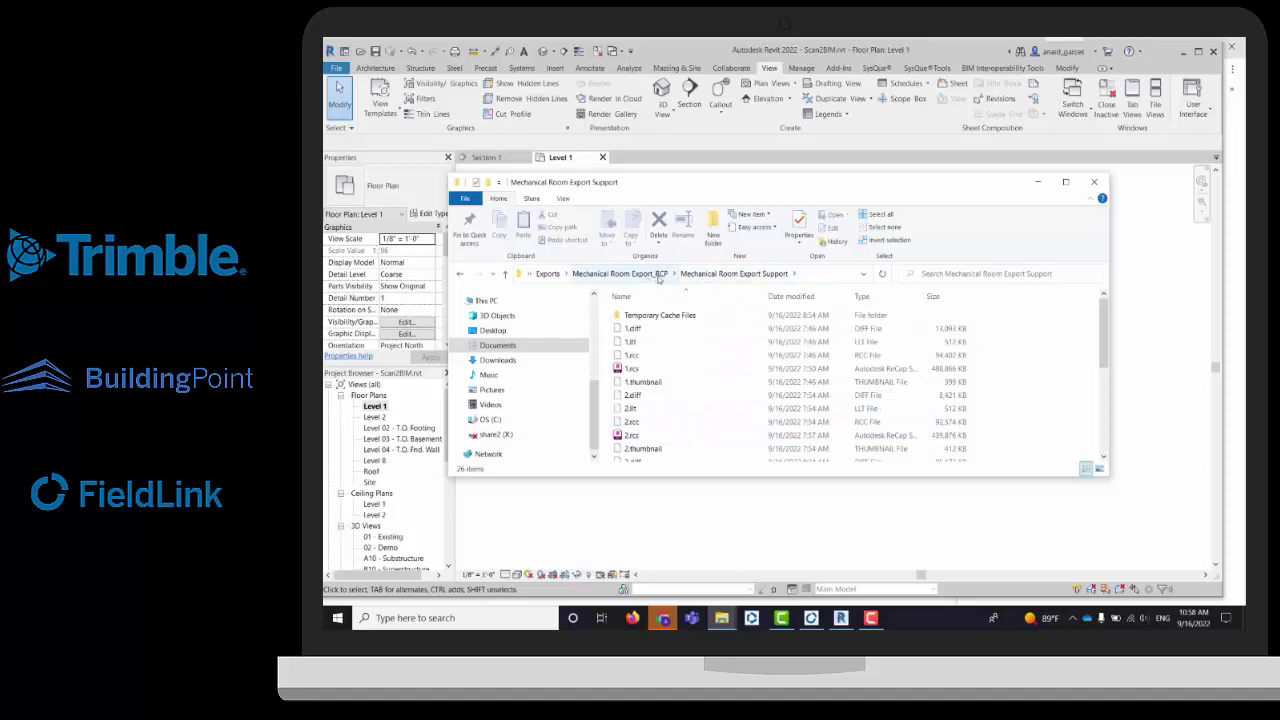
Go back to Exports and open Mechanical Room Export non structured_RCP's Support folder.
click(656, 277)
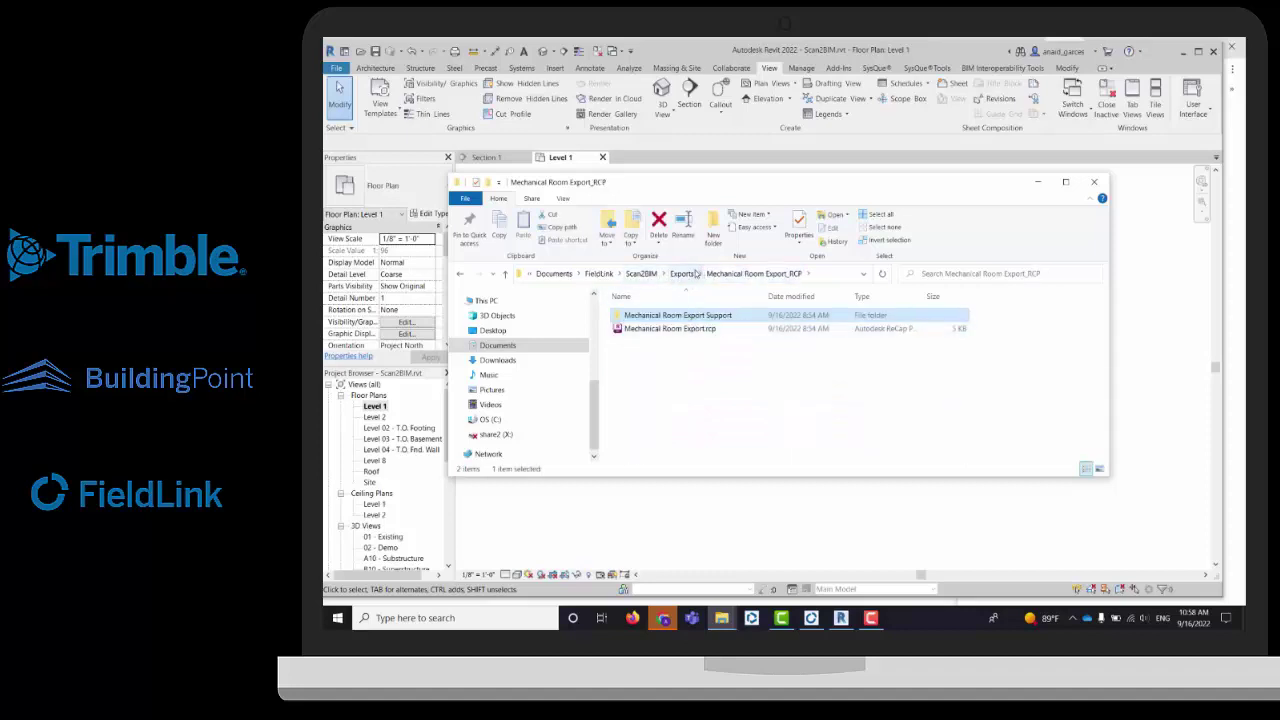
click(687, 275)
double_click(700, 315)
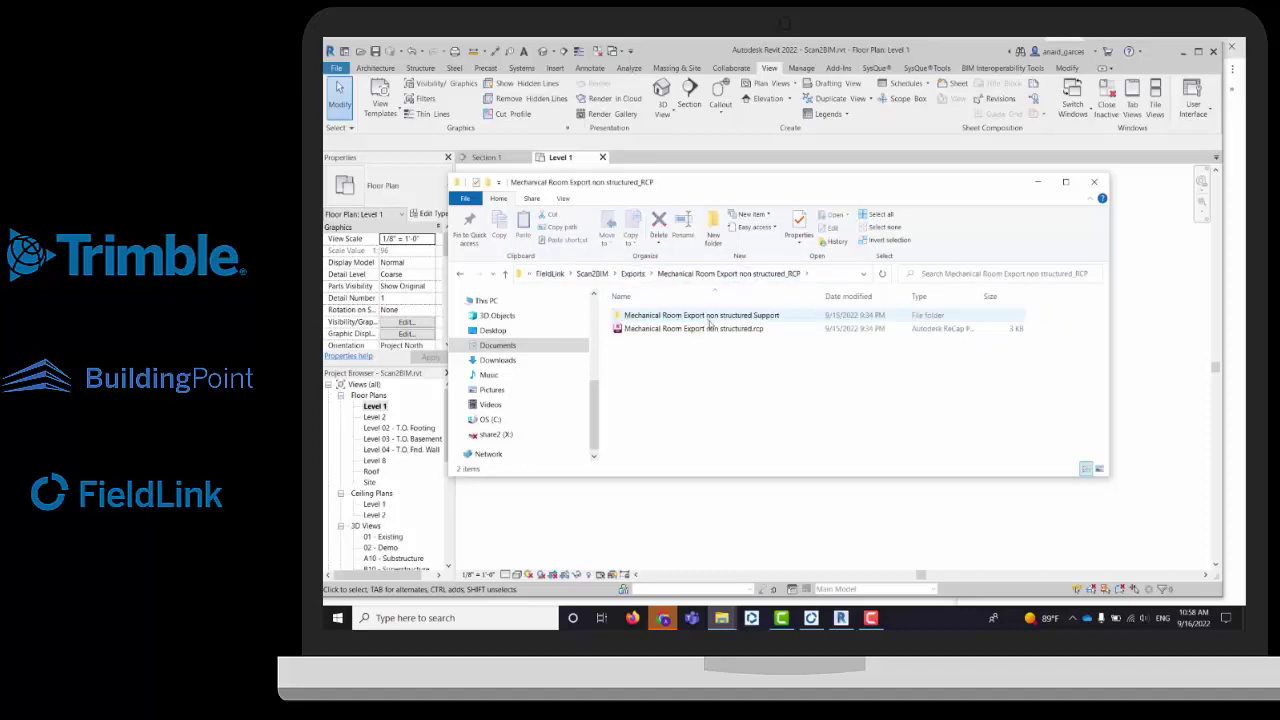
double_click(695, 316)
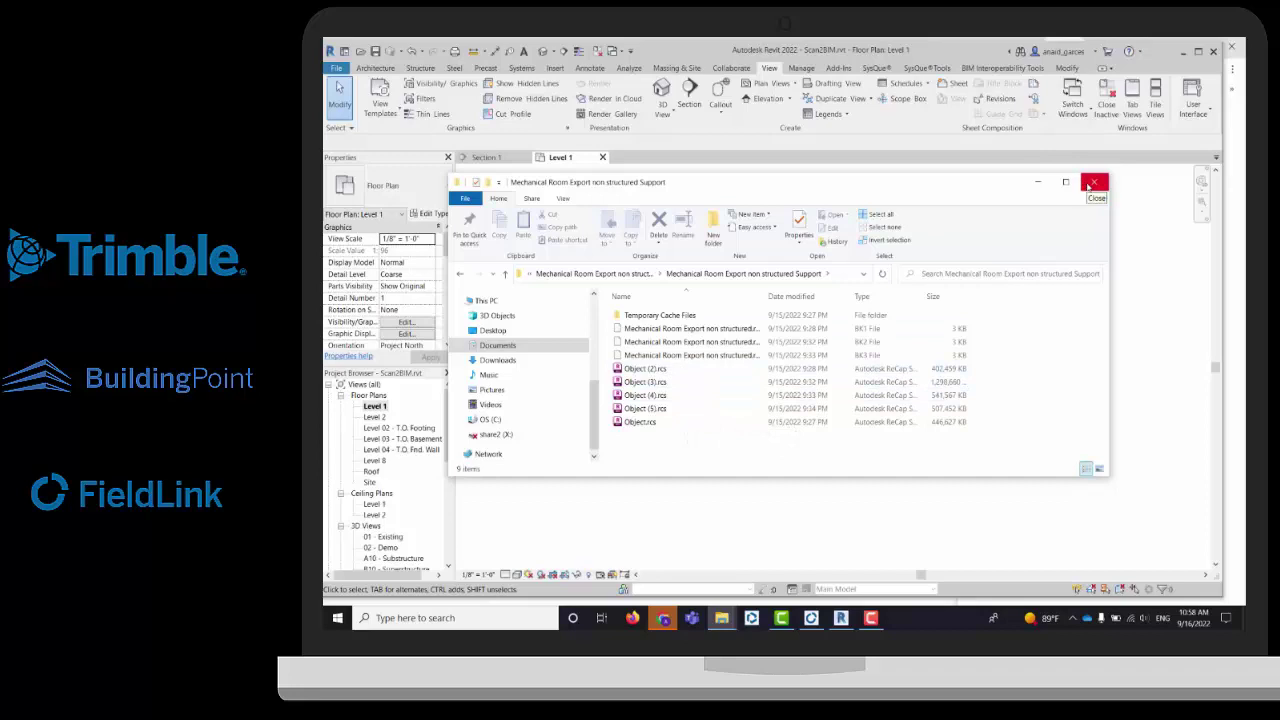
Close the folder window, start Link Point Cloud in Revit, then cancel the dialog.
click(1093, 185)
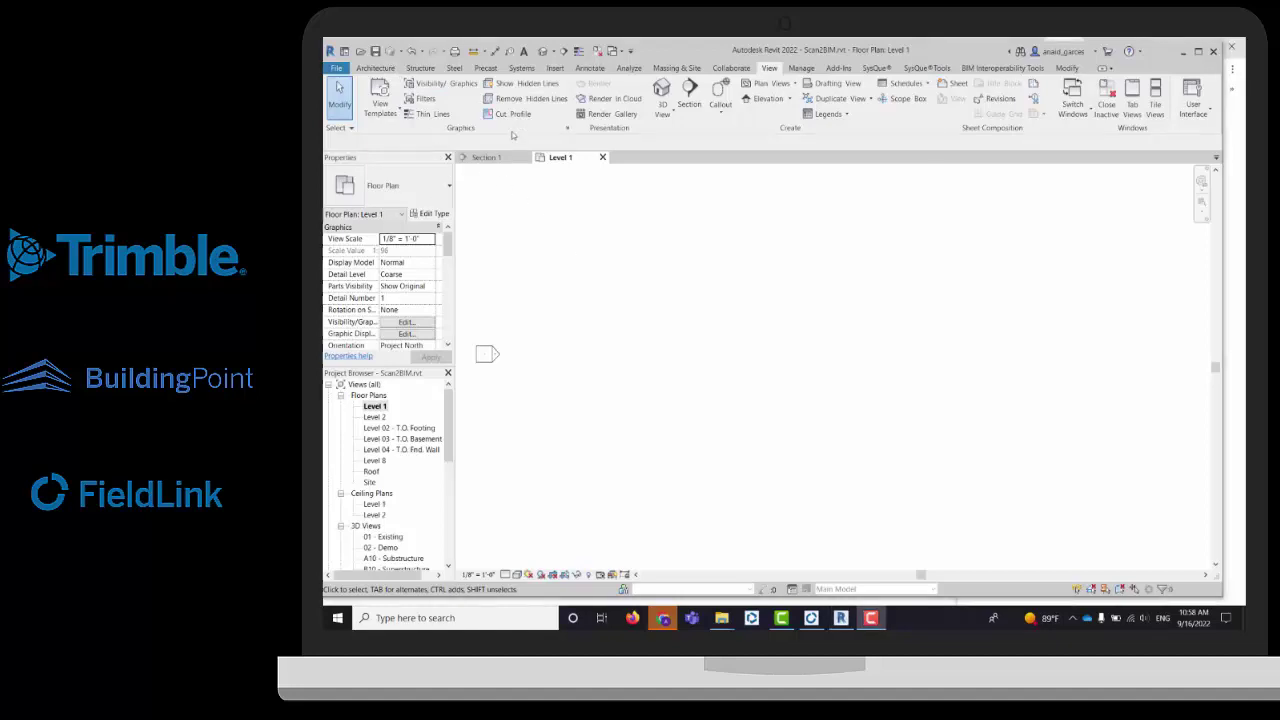
click(555, 68)
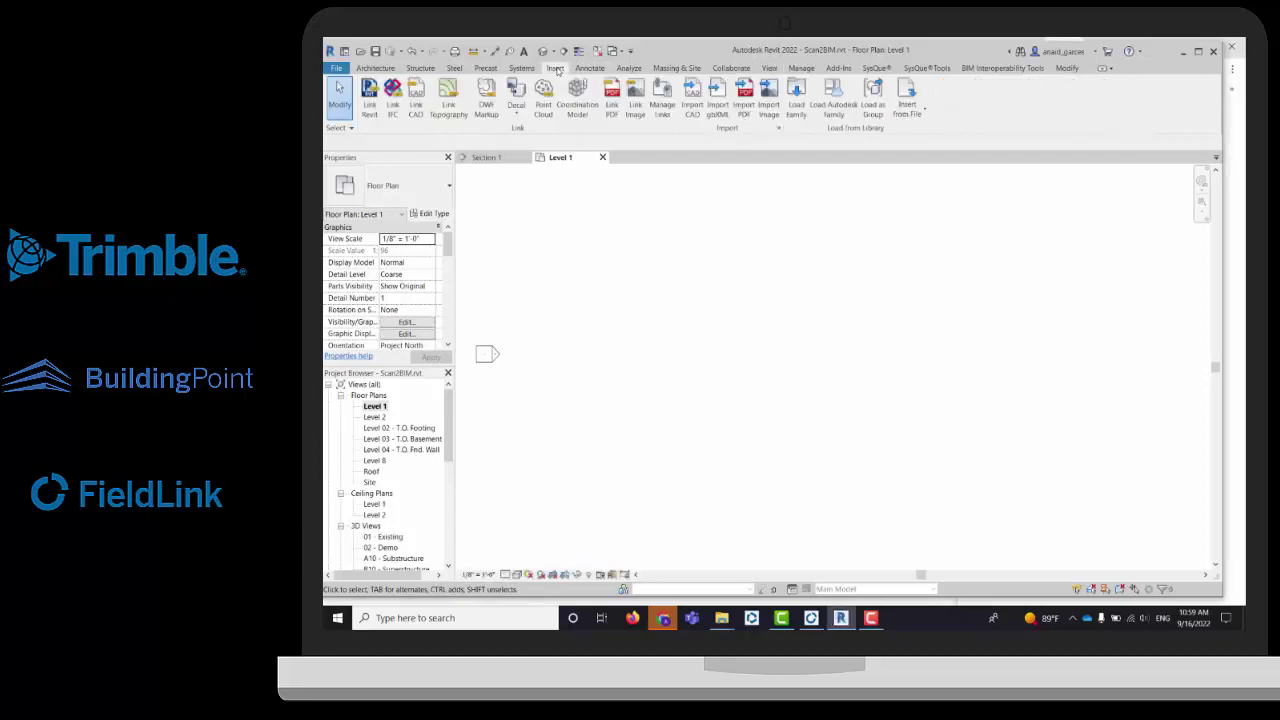
click(543, 105)
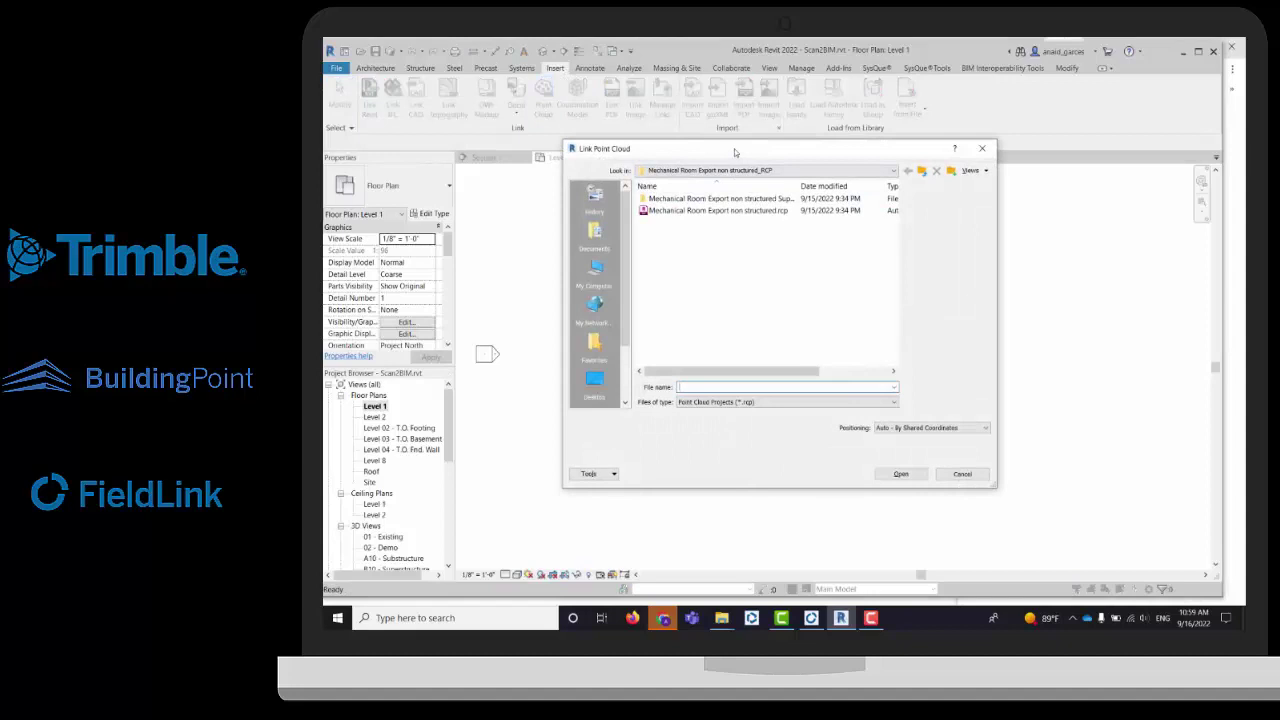
drag(734, 148, 814, 226)
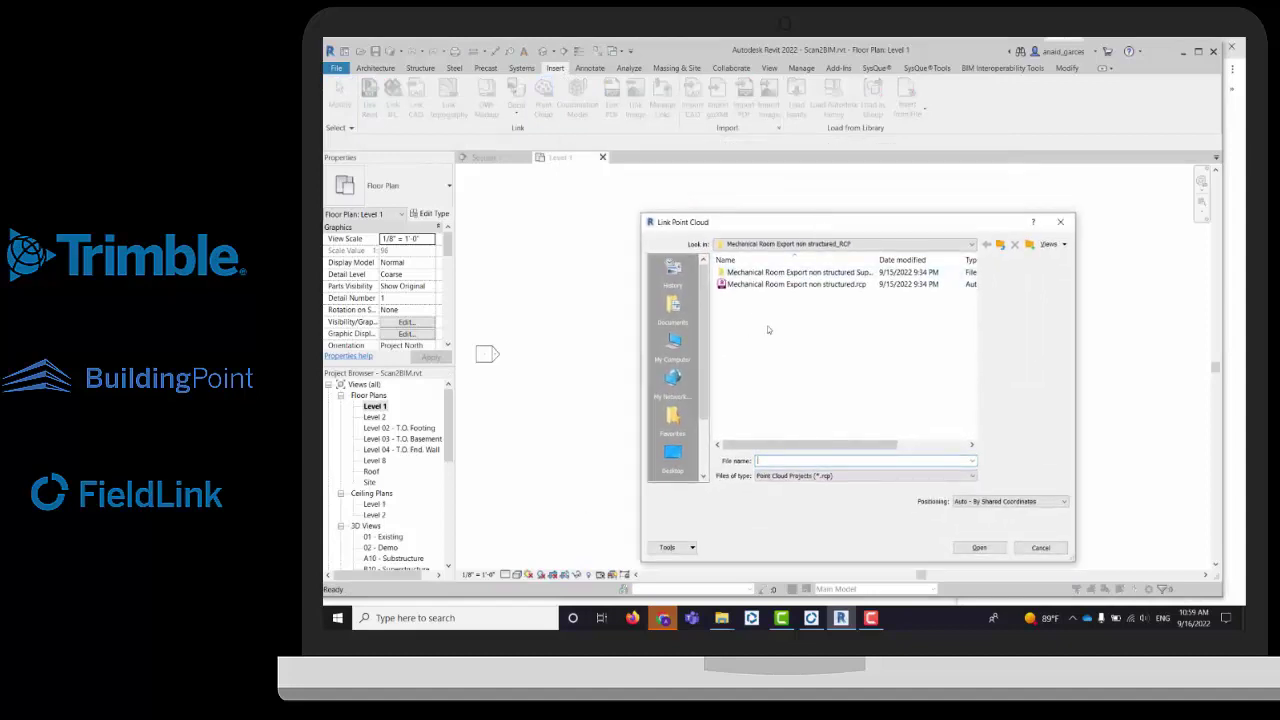
click(1056, 222)
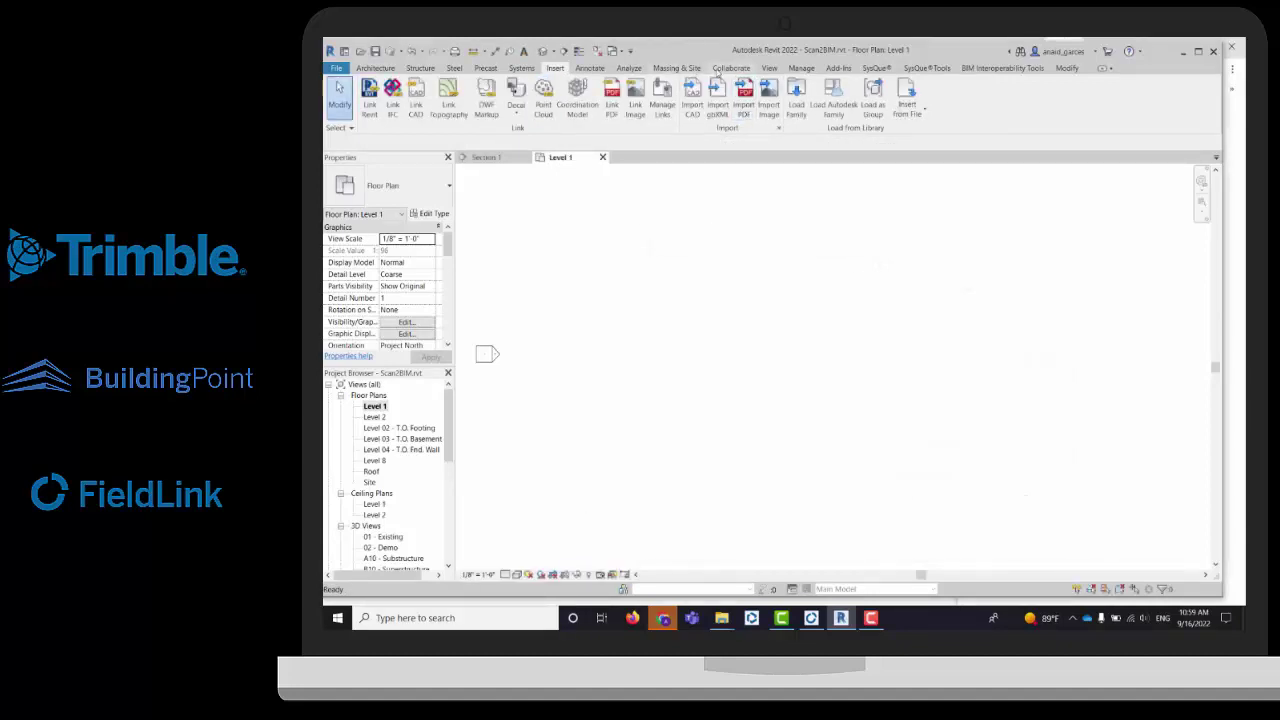
Open Manage Links on the Point Clouds tab and start adding a new link.
click(805, 68)
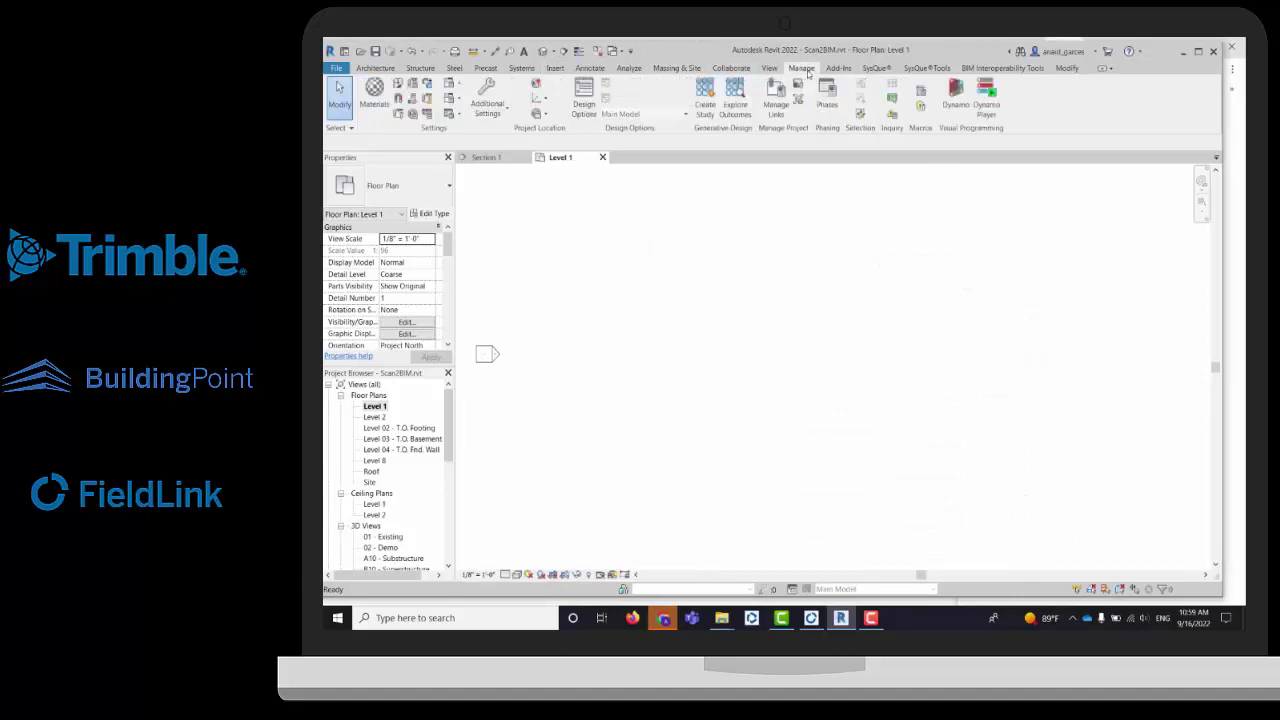
click(776, 100)
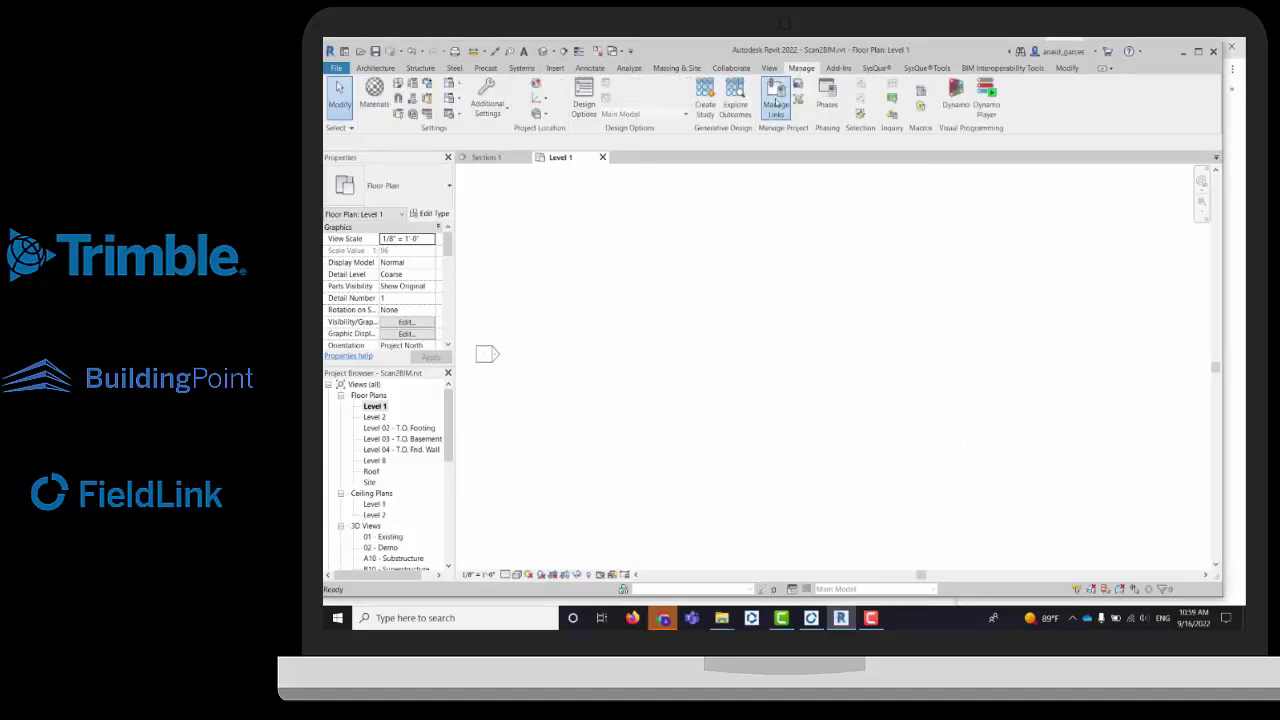
click(717, 156)
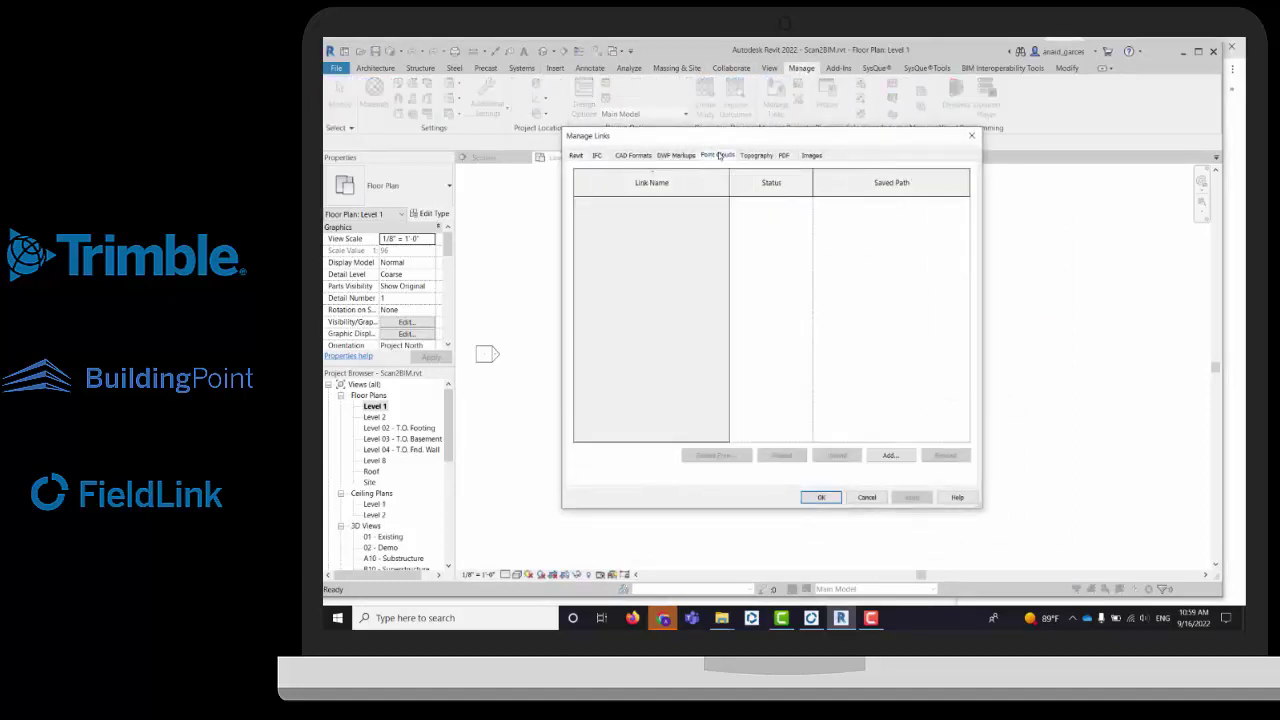
drag(780, 140, 814, 132)
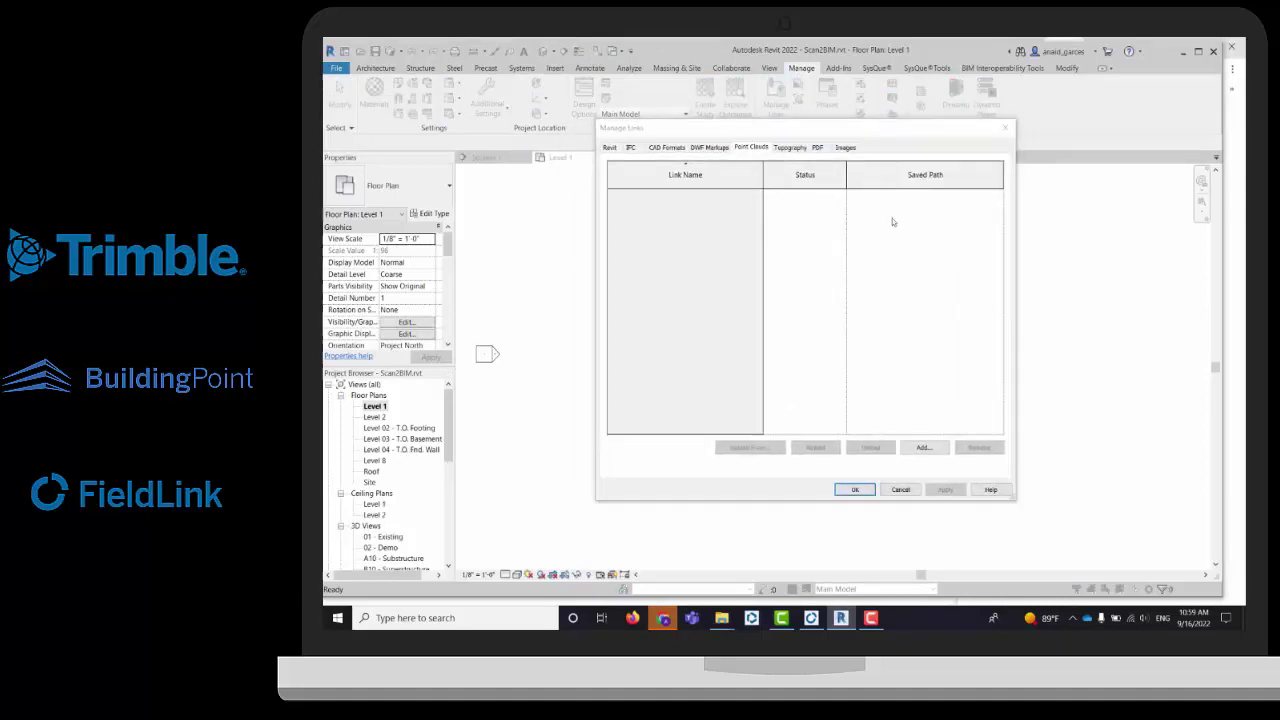
click(923, 447)
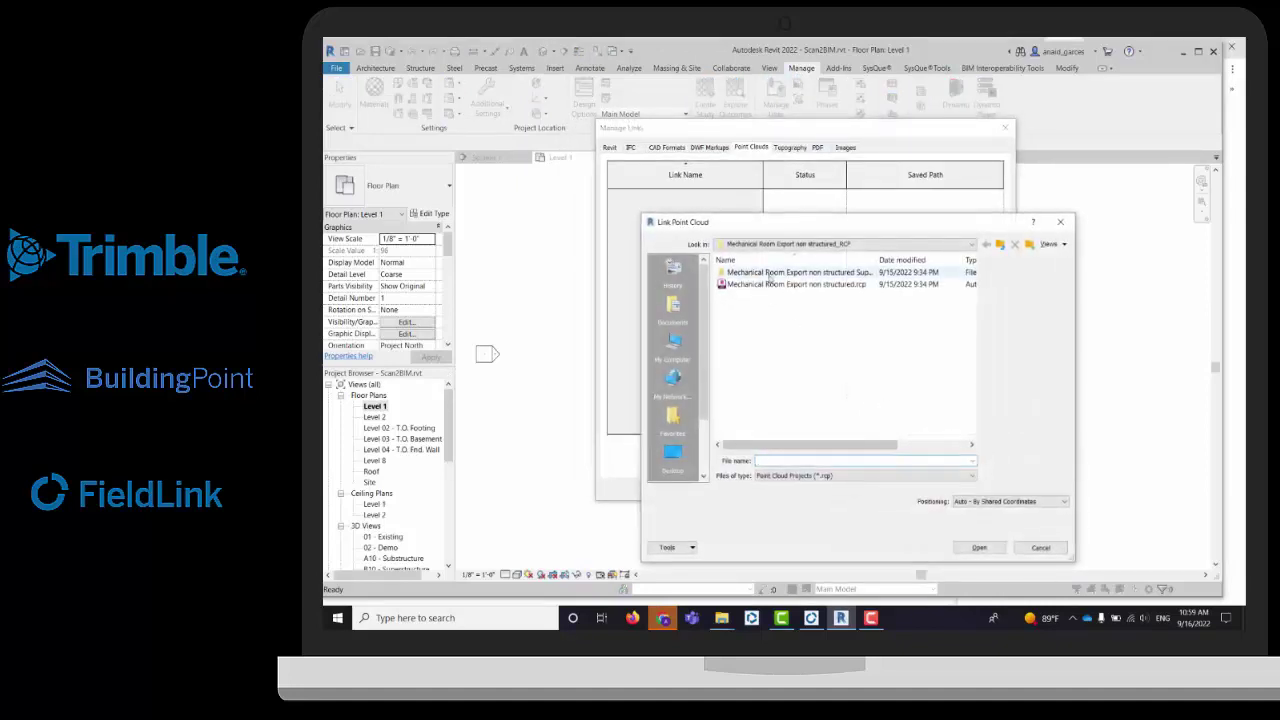
Choose Exports\Mechanical Room Export_RCP\Mechanical Room Export.rcp with Auto - By Shared Coordinates positioning.
click(820, 244)
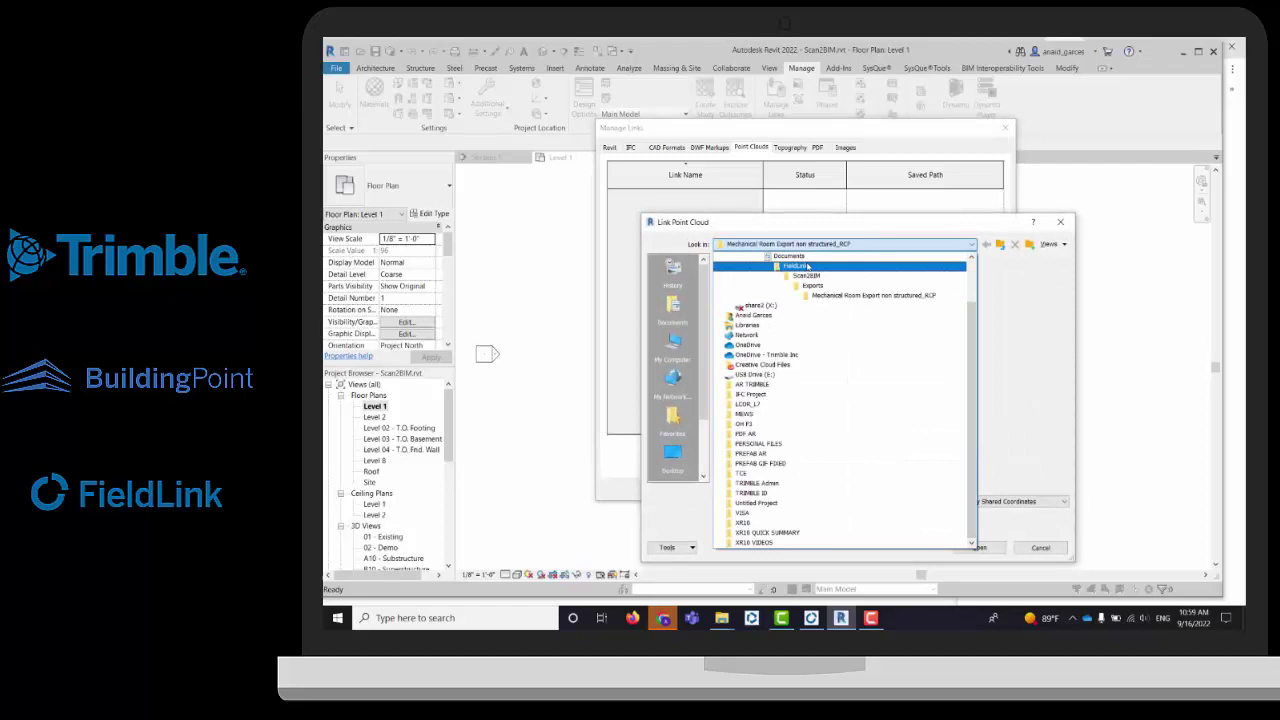
click(822, 287)
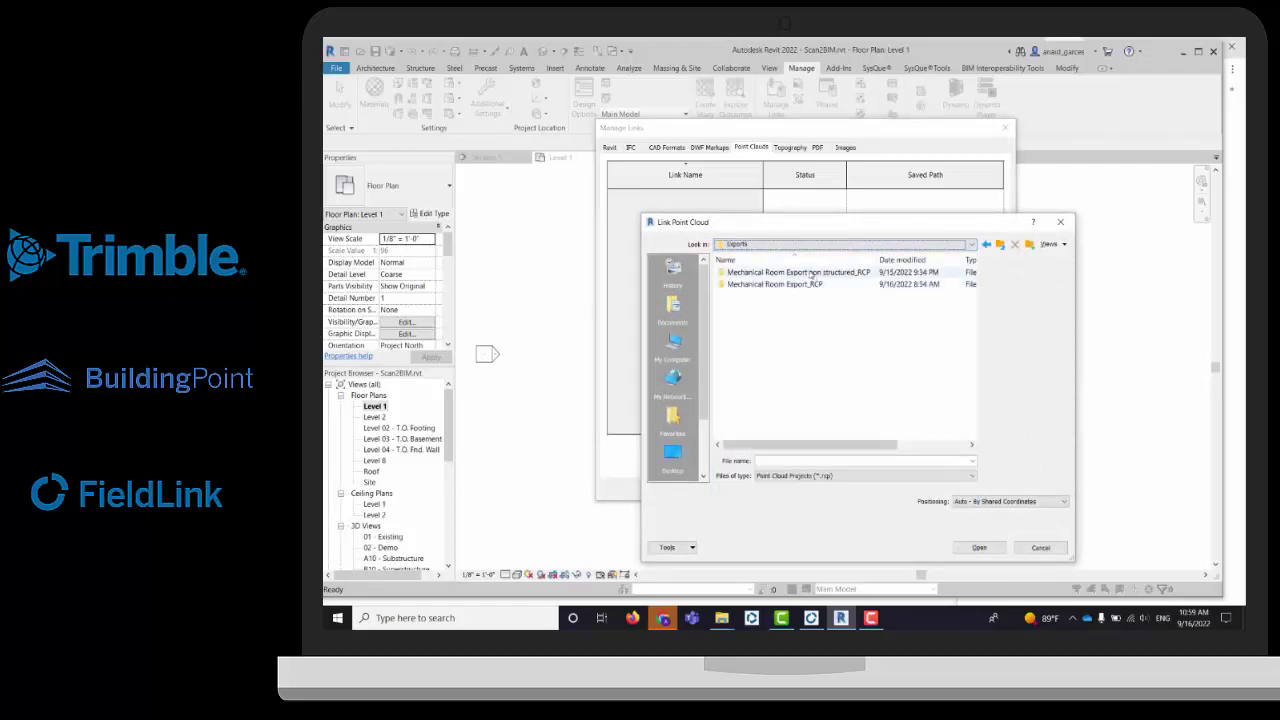
click(790, 287)
double_click(788, 287)
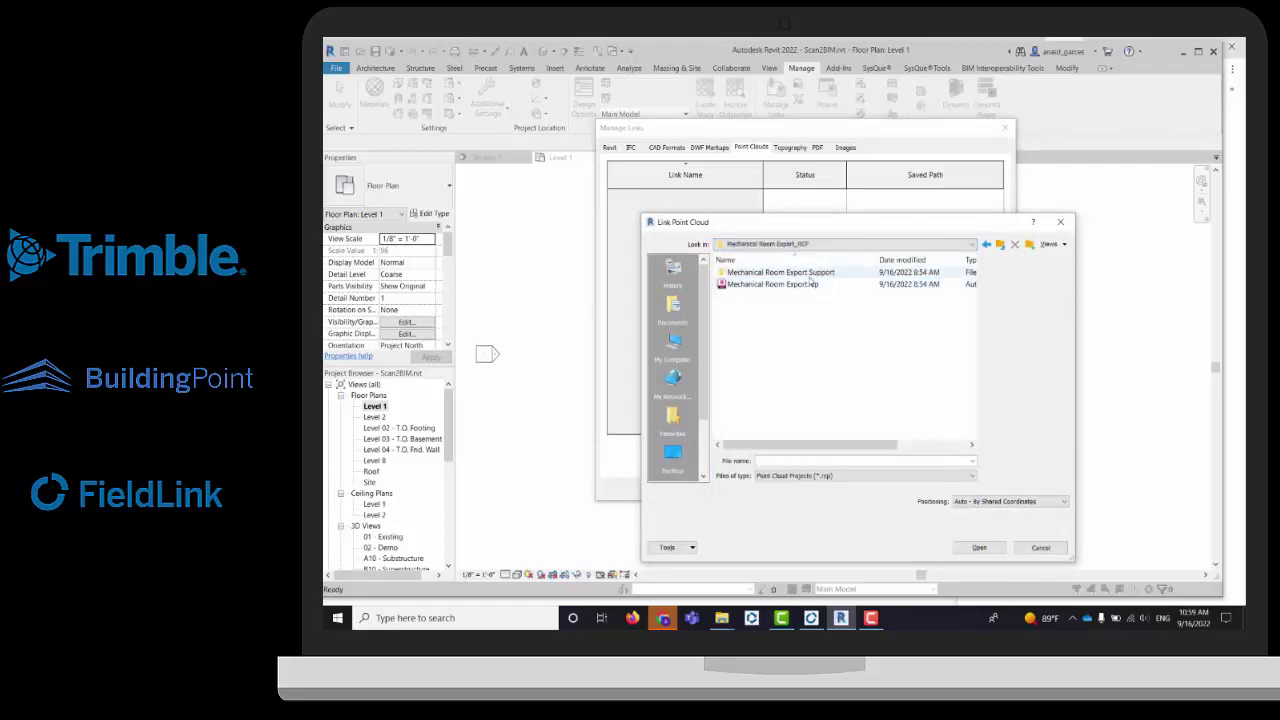
click(825, 286)
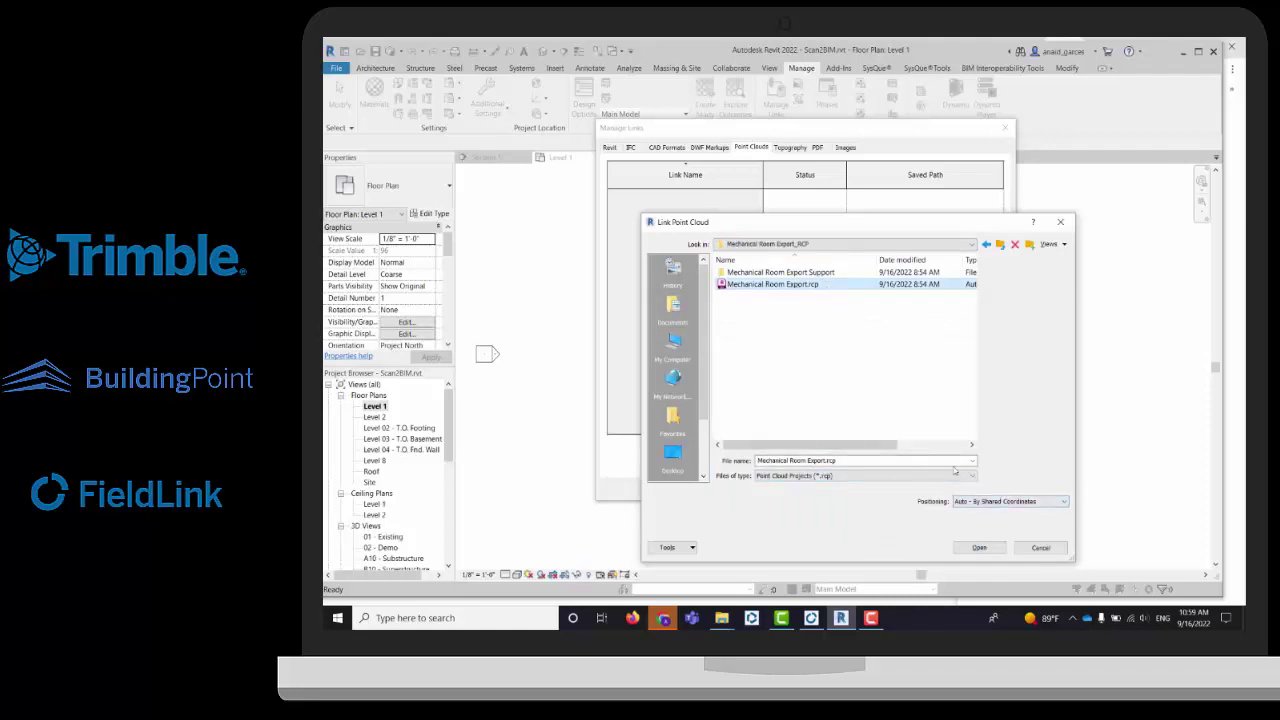
click(1005, 502)
click(1005, 505)
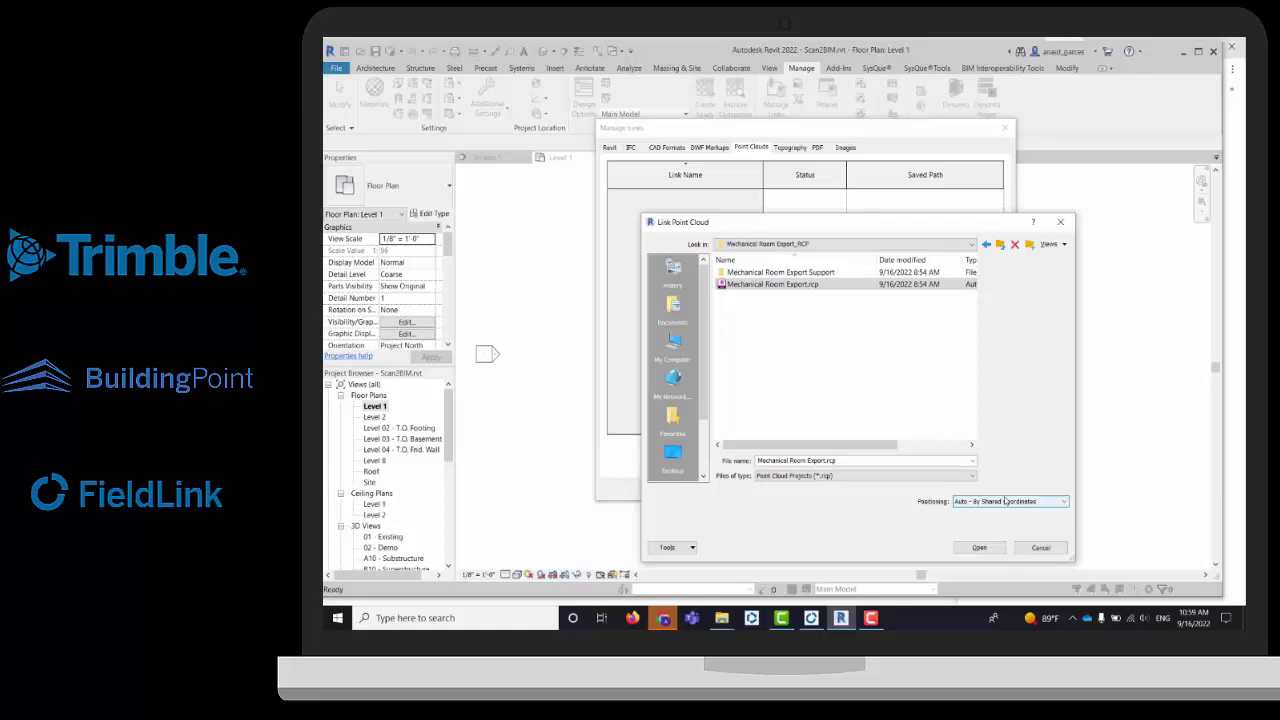
click(1022, 501)
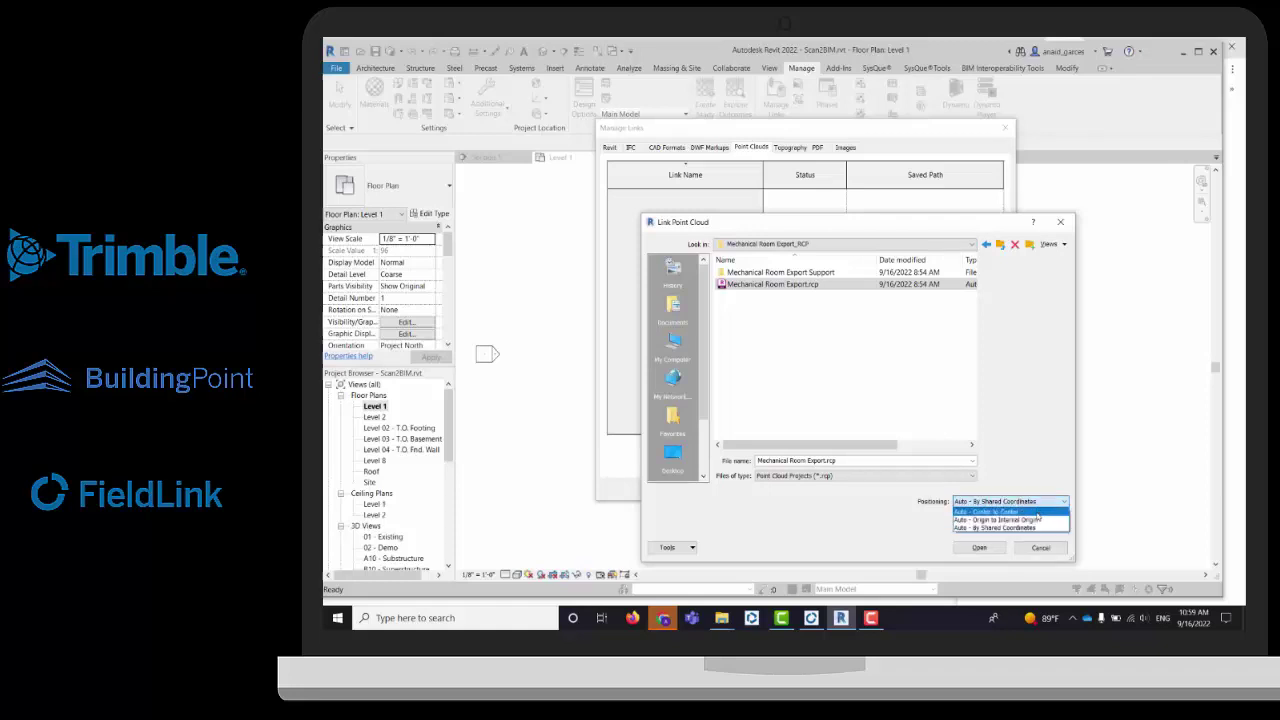
click(982, 548)
Link Mechanical Room Export.rcp, close Manage Links, and zoom the Level 1 plan to view it.
click(982, 548)
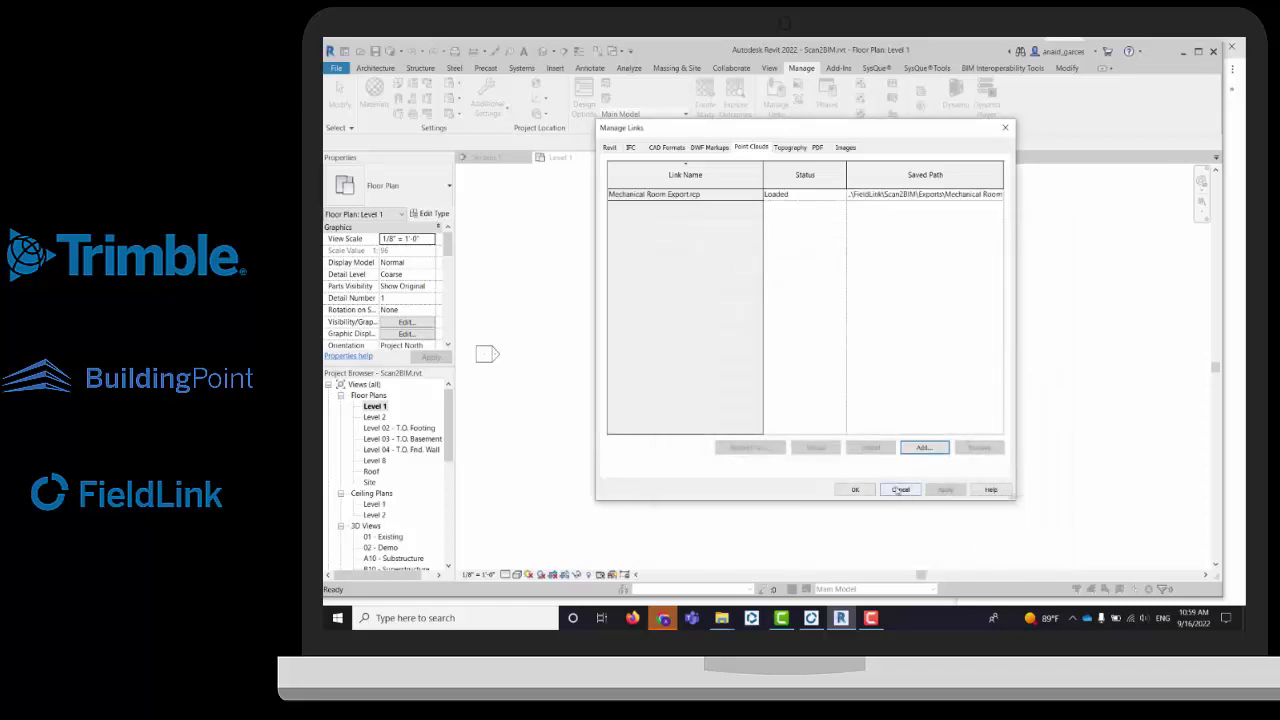
click(856, 489)
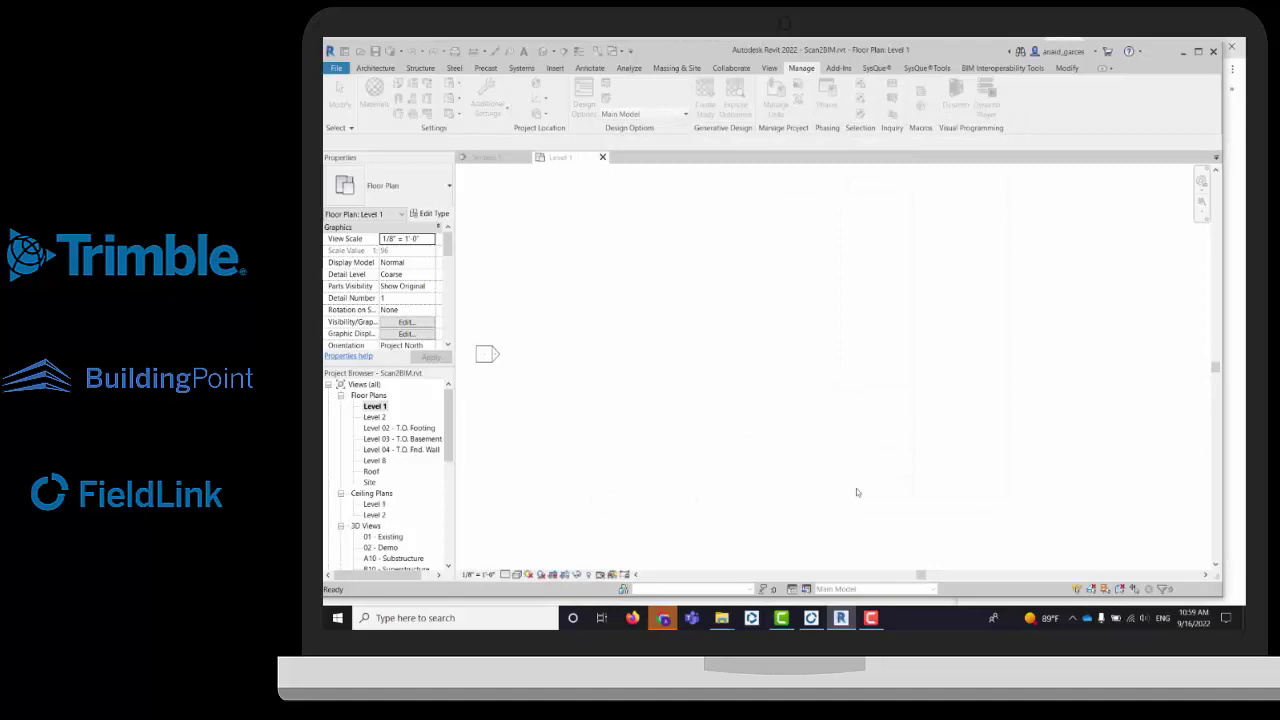
scroll(802, 371, down, 3)
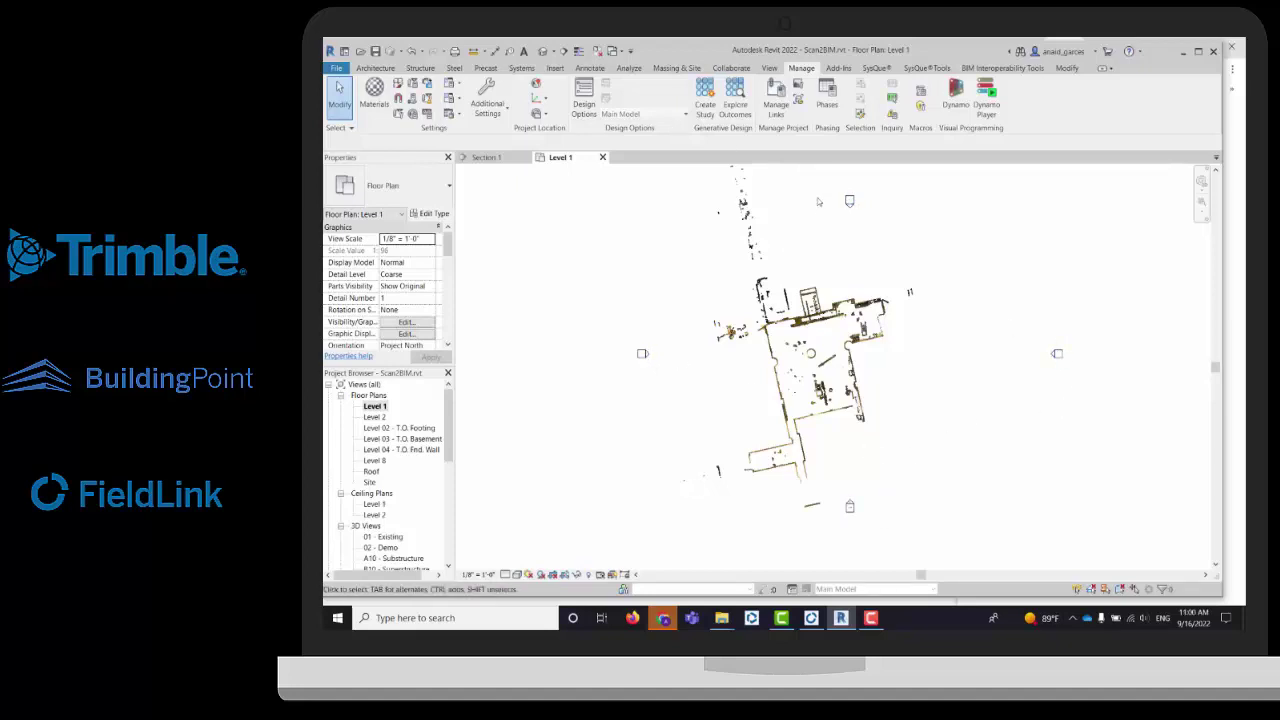
scroll(842, 201, up, 1)
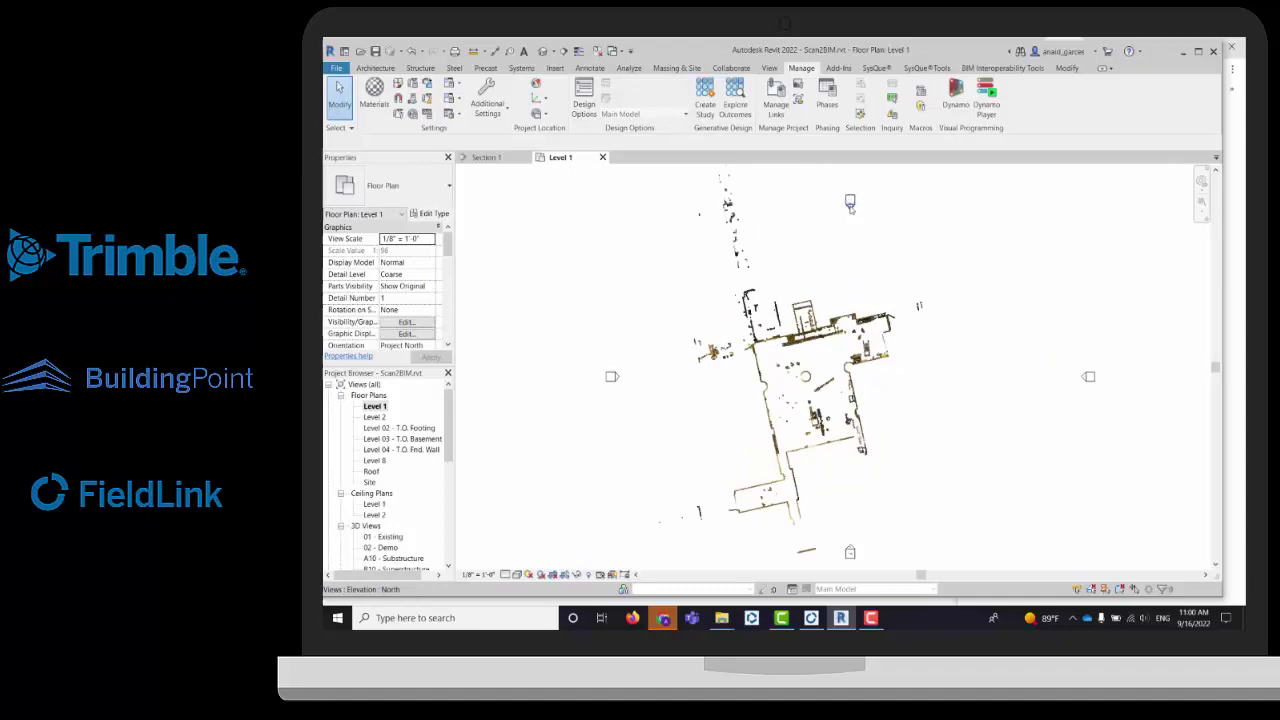
scroll(801, 213, down, 1)
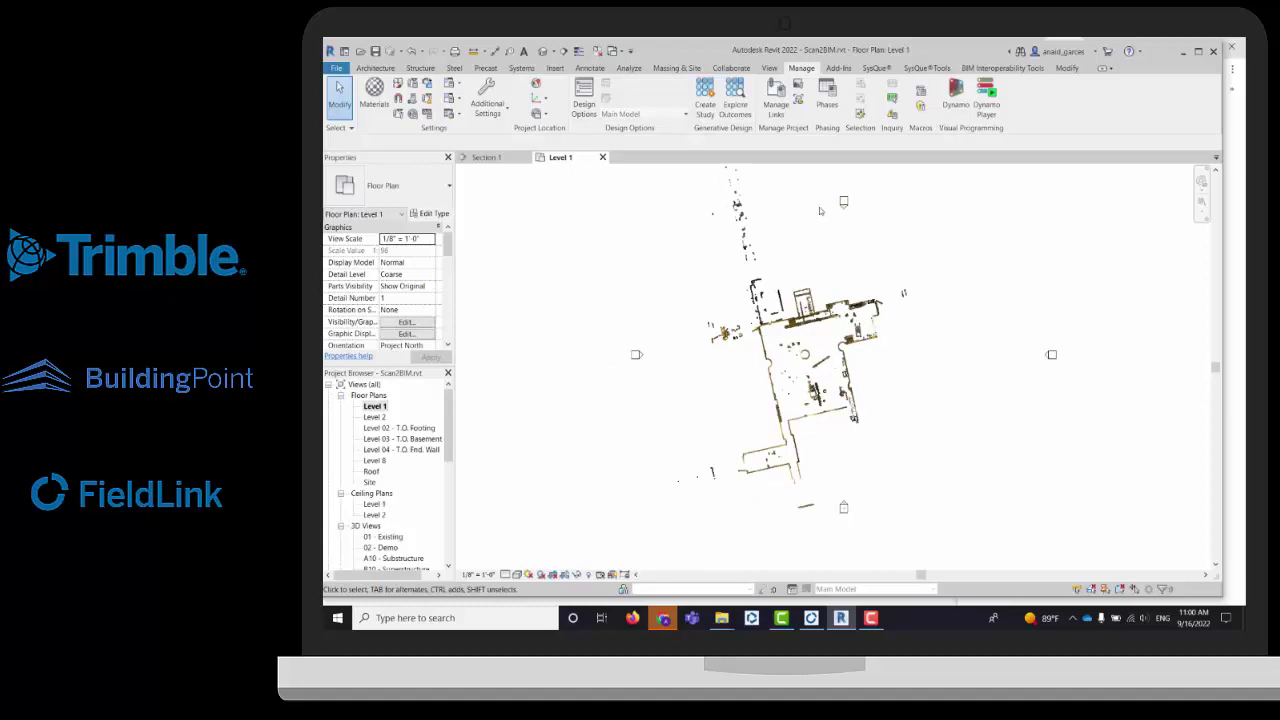
Open the North elevation view from its marker on the plan.
double_click(843, 210)
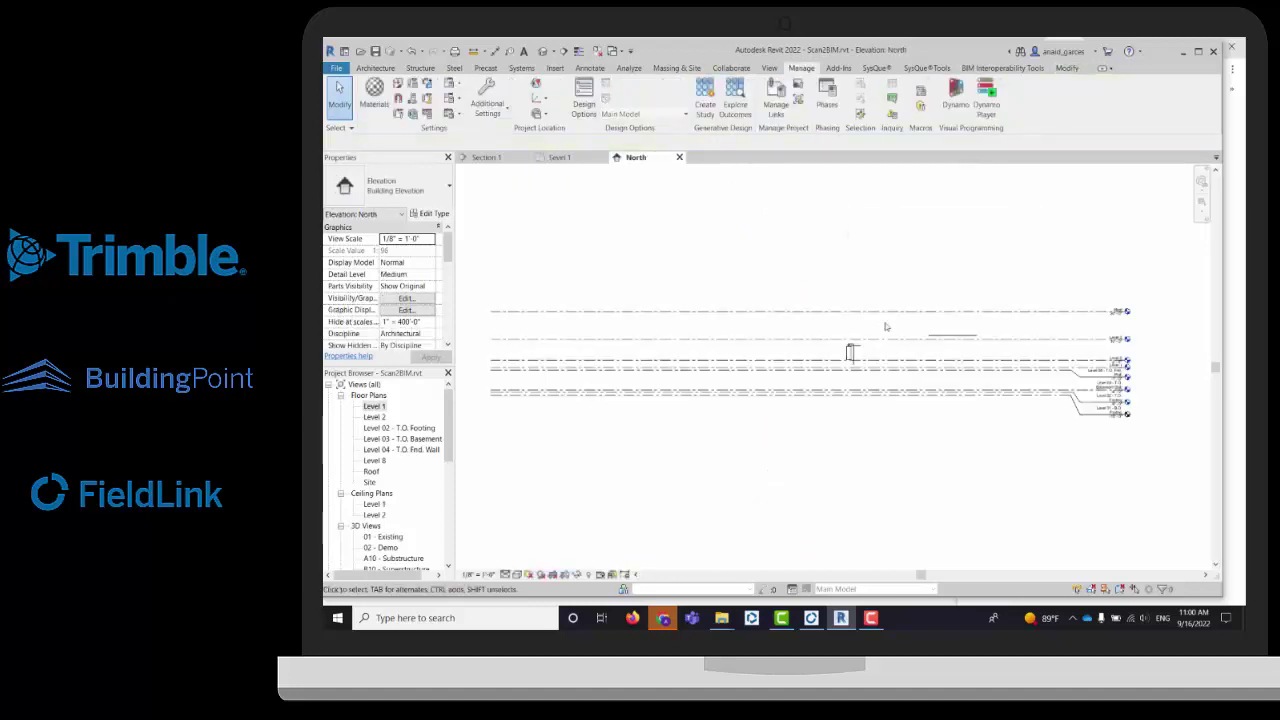
scroll(931, 388, up, 1)
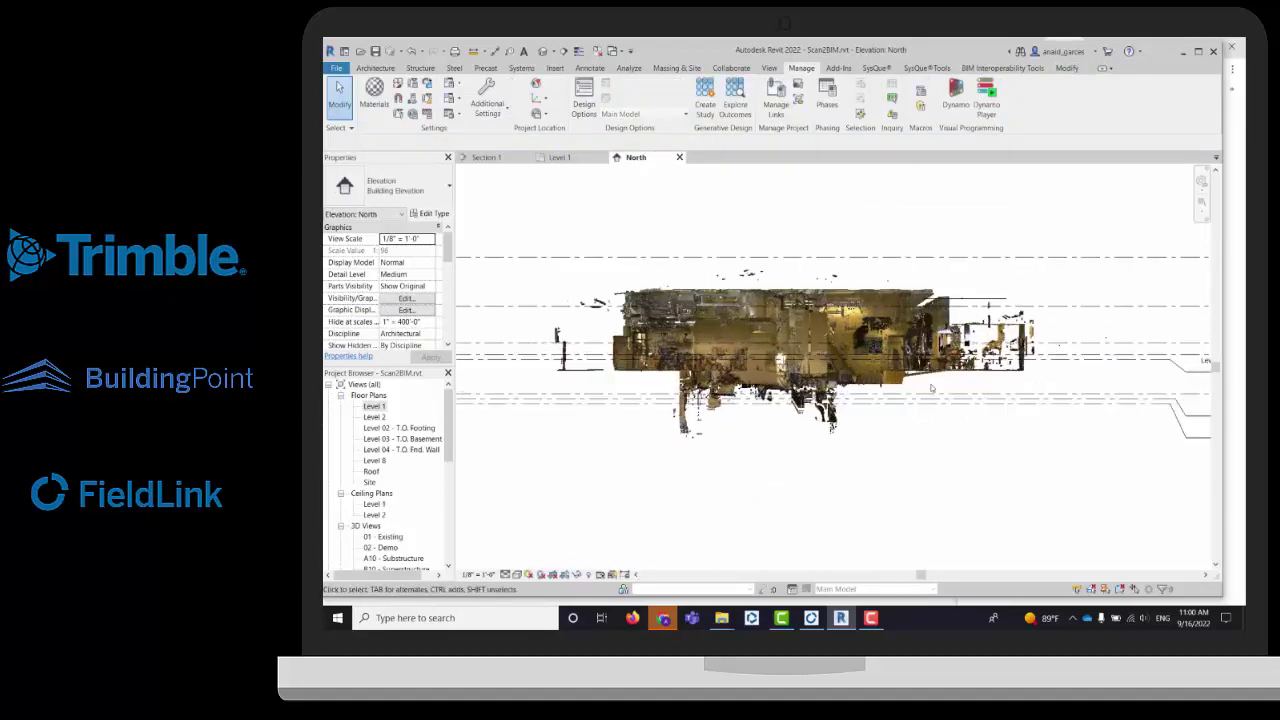
scroll(931, 388, down, 1)
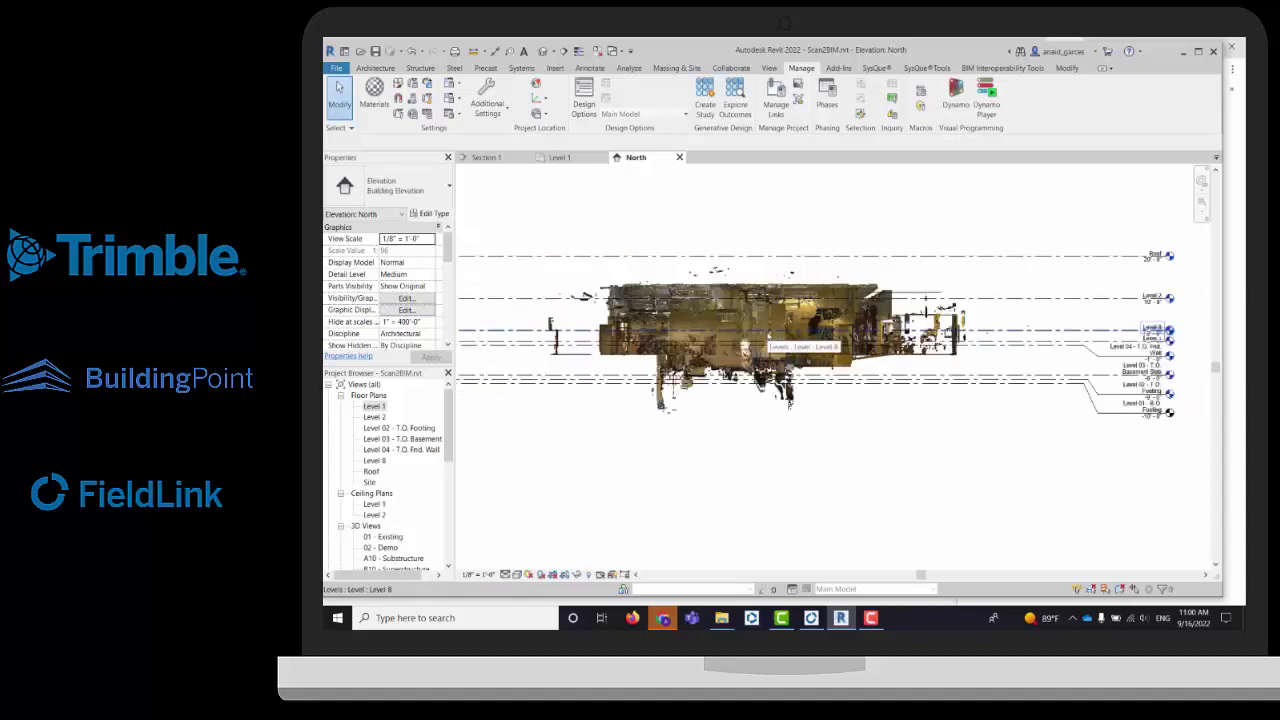
Move the point cloud upward with MV so it spans the project levels.
click(884, 360)
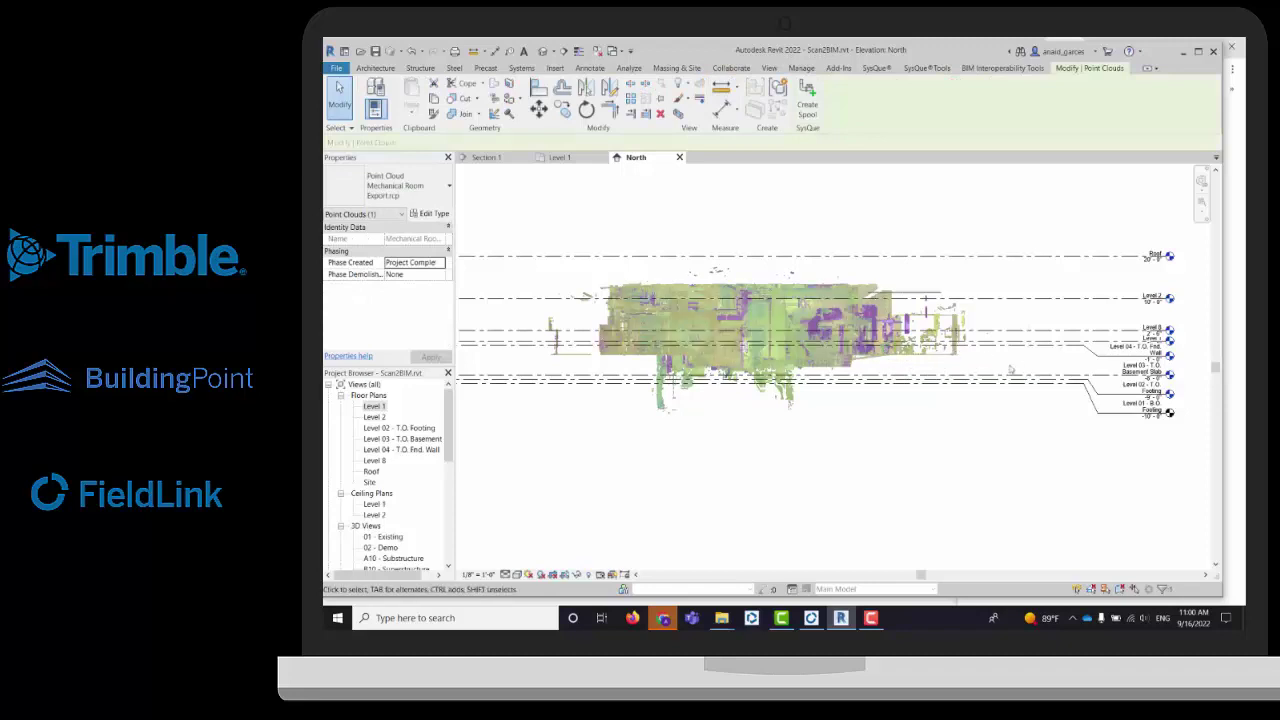
key(m)
key(v)
scroll(960, 355, up, 3)
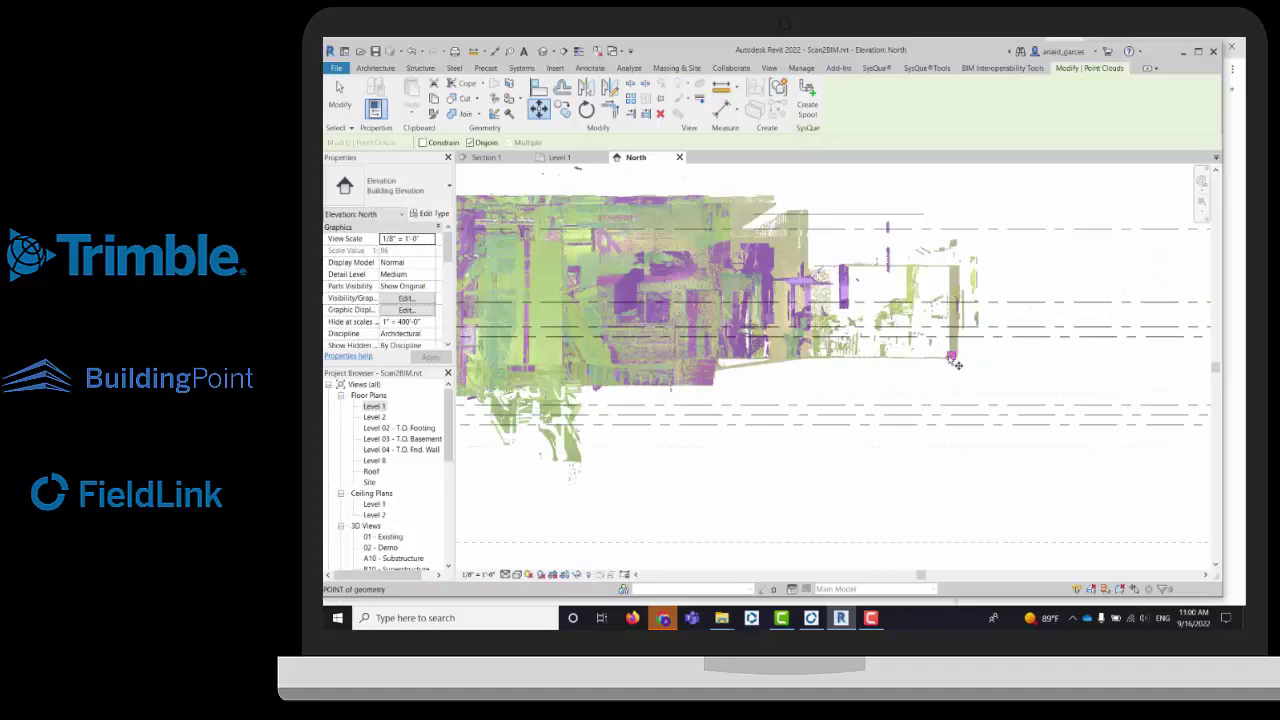
click(947, 362)
scroll(940, 362, down, 3)
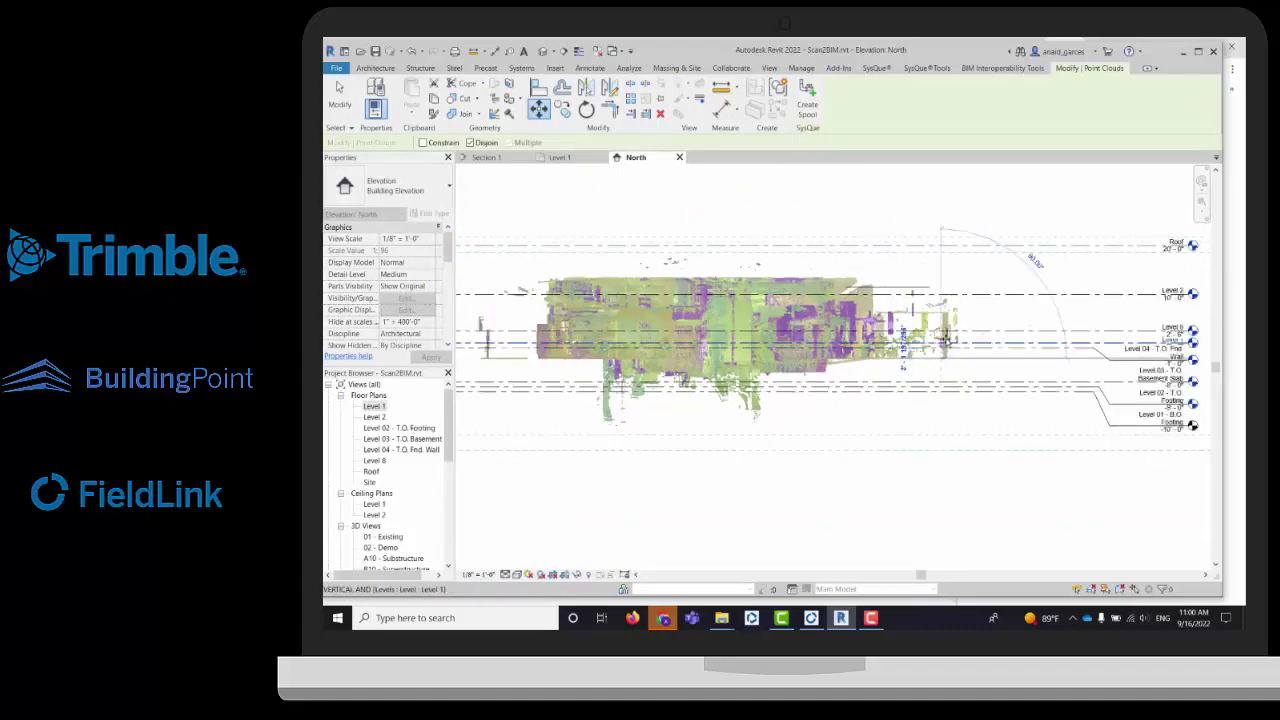
click(945, 338)
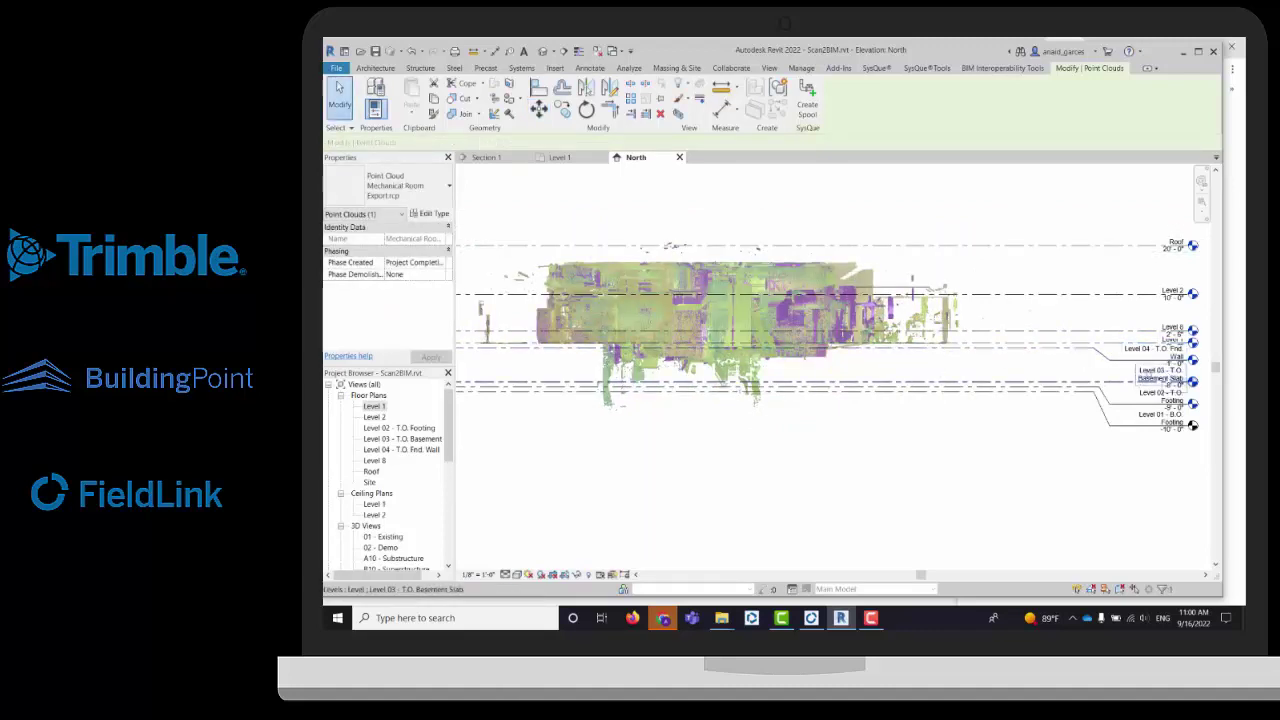
scroll(1190, 376, up, 2)
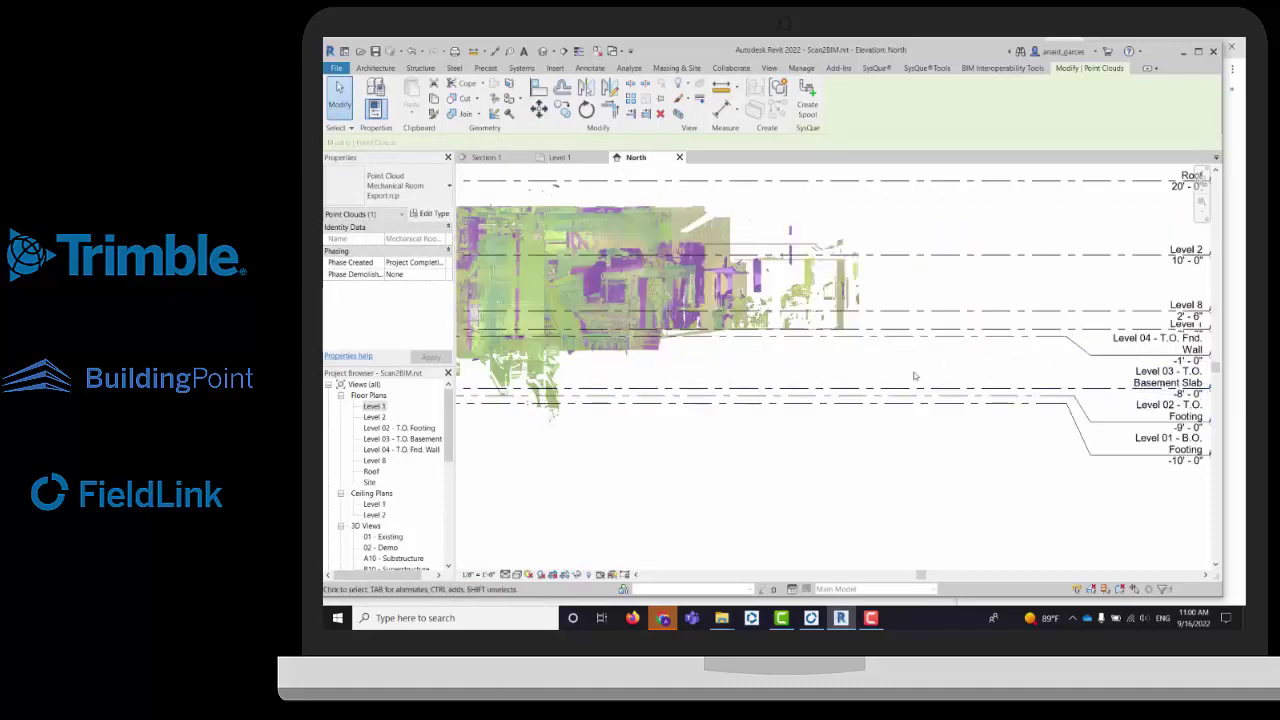
scroll(947, 352, down, 2)
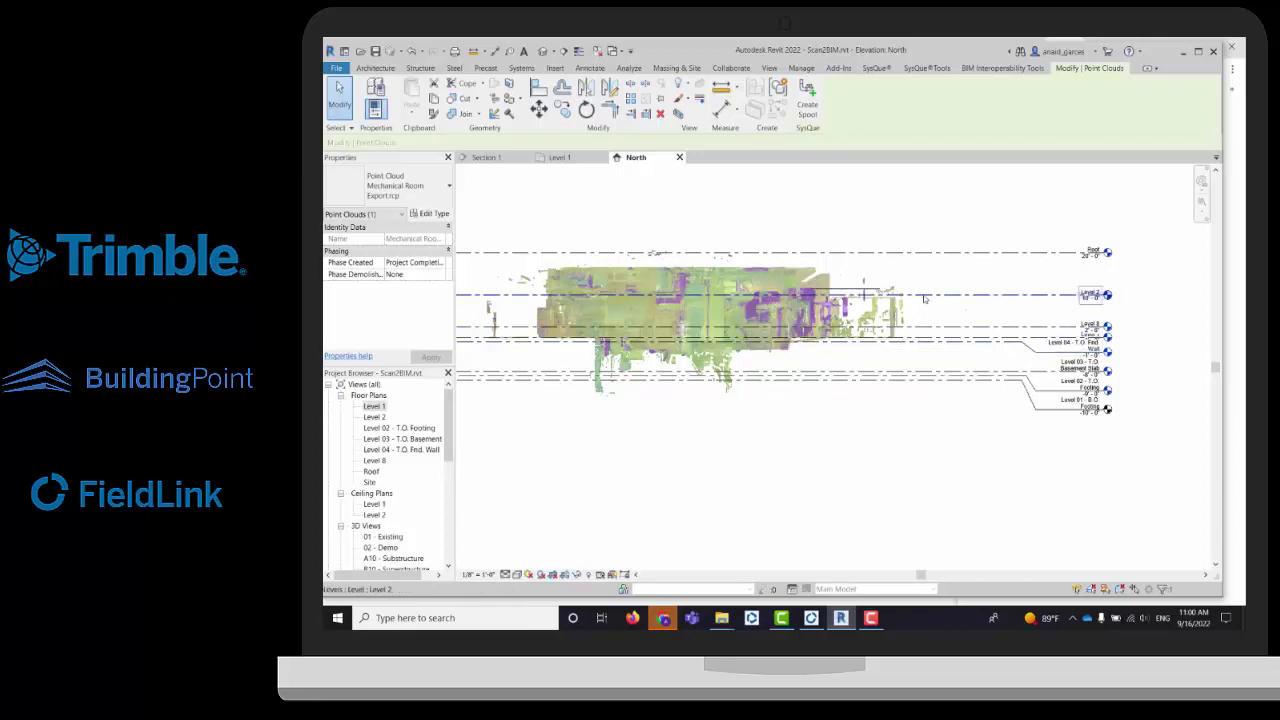
Return to the Level 1 floor plan and deselect the point cloud on empty canvas.
double_click(373, 407)
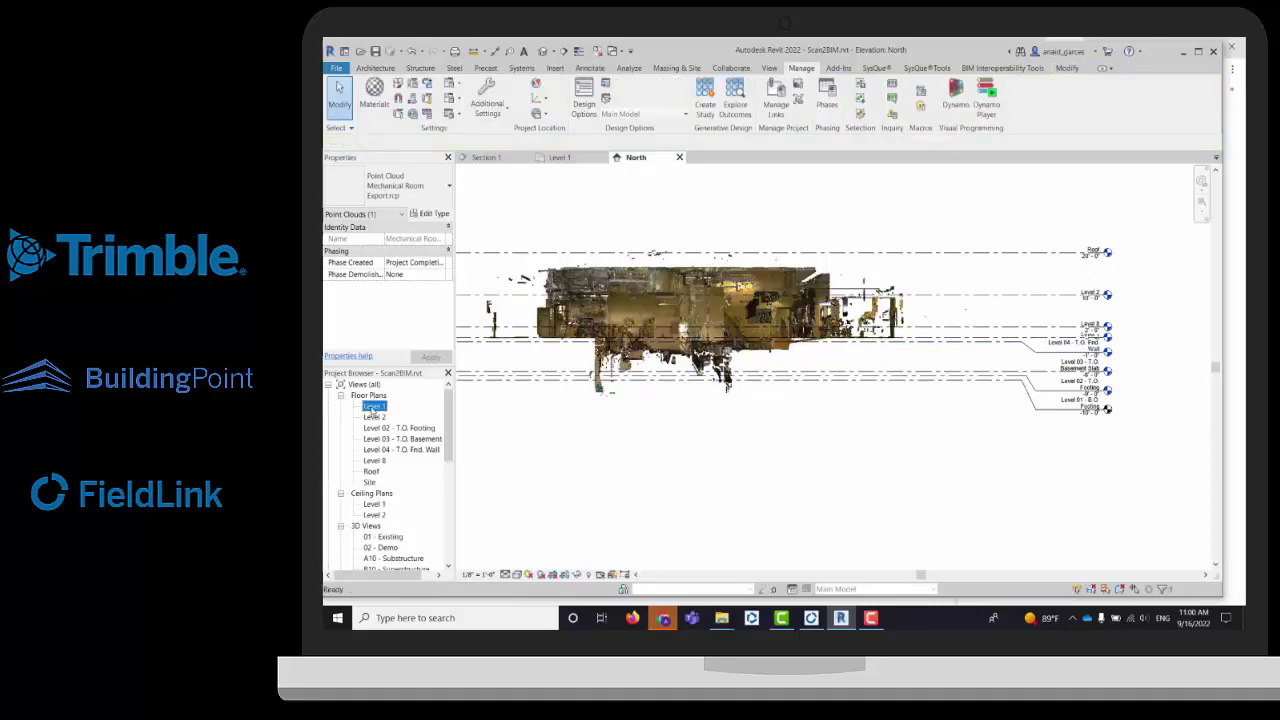
scroll(815, 350, up, 2)
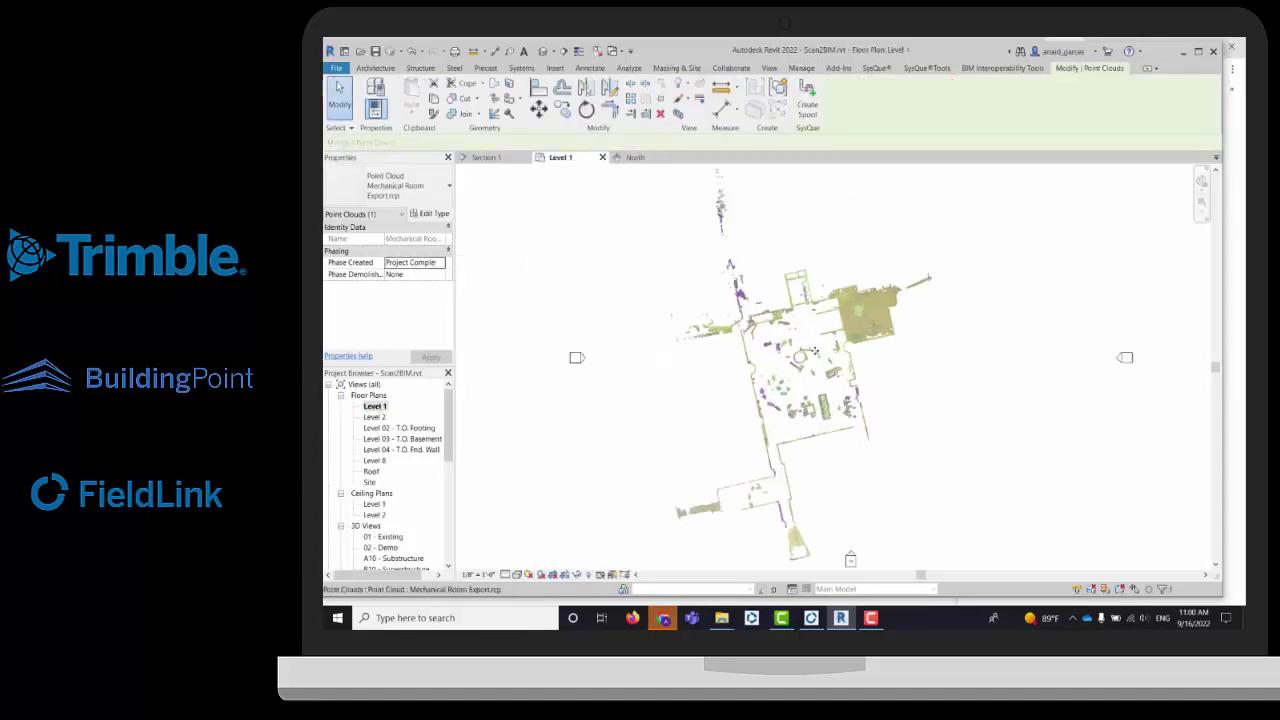
scroll(790, 345, down, 2)
click(693, 408)
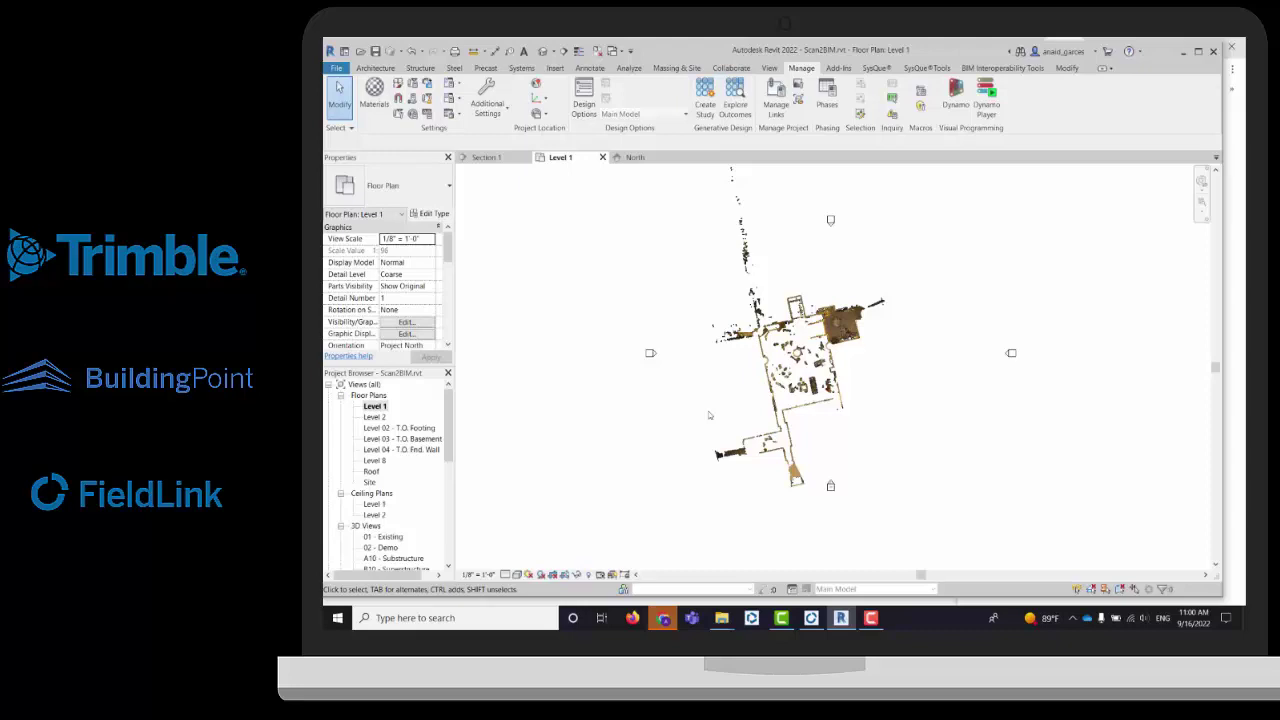
Open Level 1 Visibility/Graphic Overrides with VG and show the Point Clouds tab listing Mechanical Room Export.rcp.
key(v)
key(g)
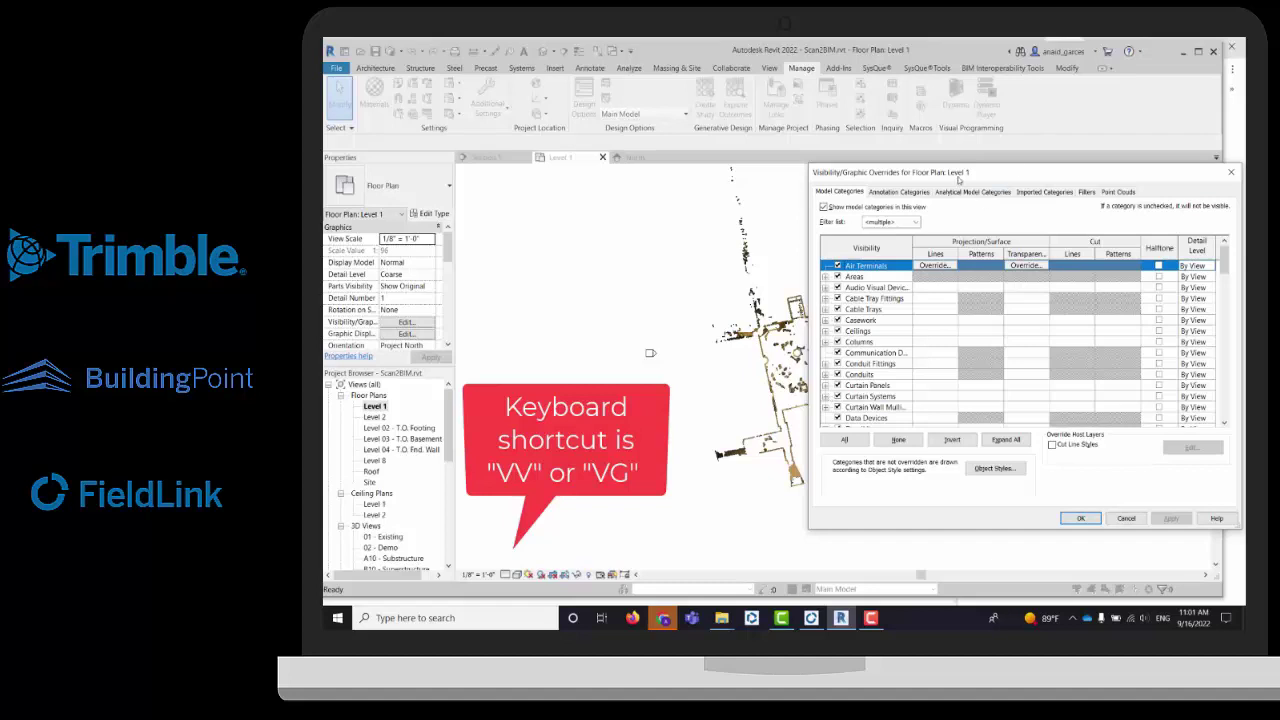
drag(959, 179, 755, 148)
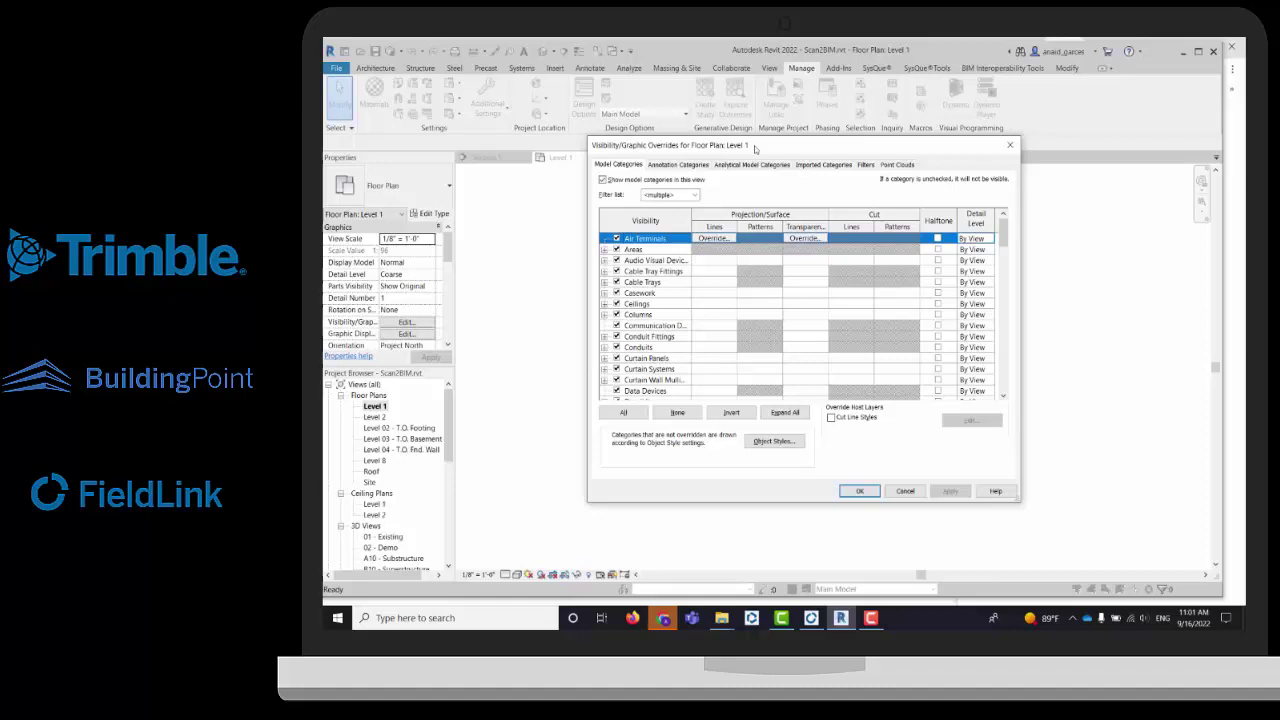
scroll(705, 367, down, 6)
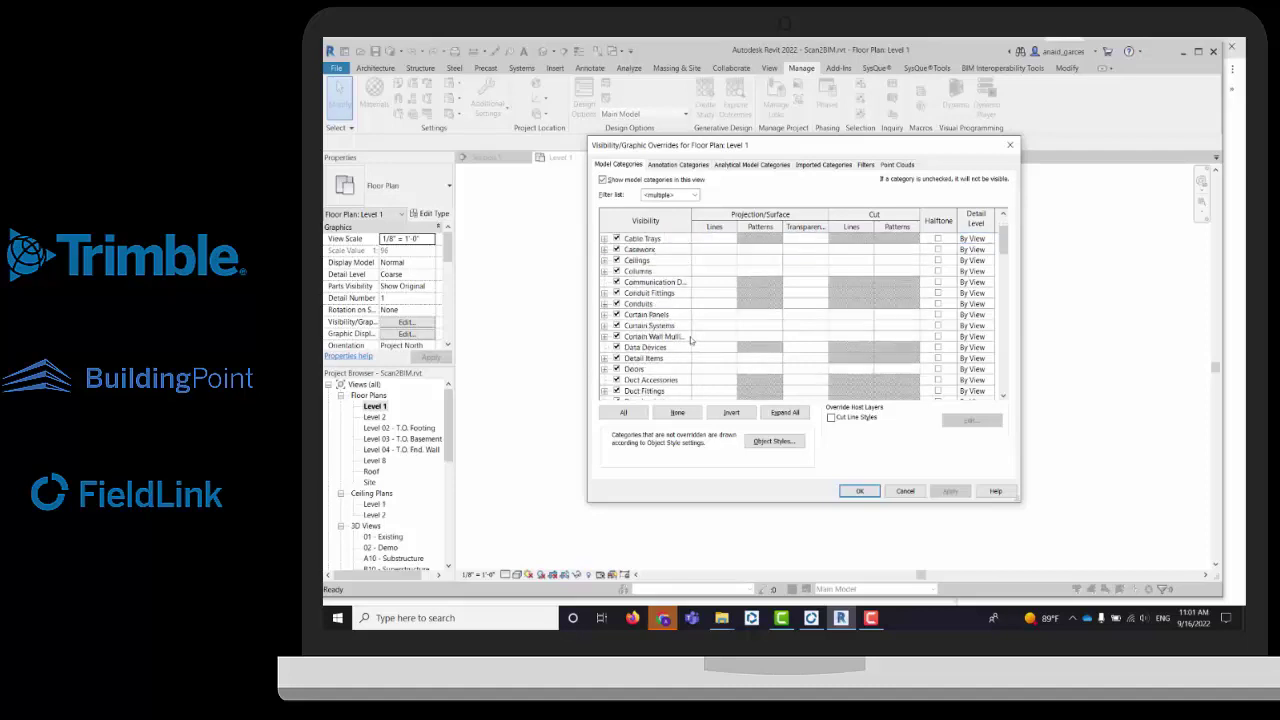
click(899, 165)
Expand Mechanical Room Export.rcp's scan locations and hide scans 1, 2 and 3.
click(604, 207)
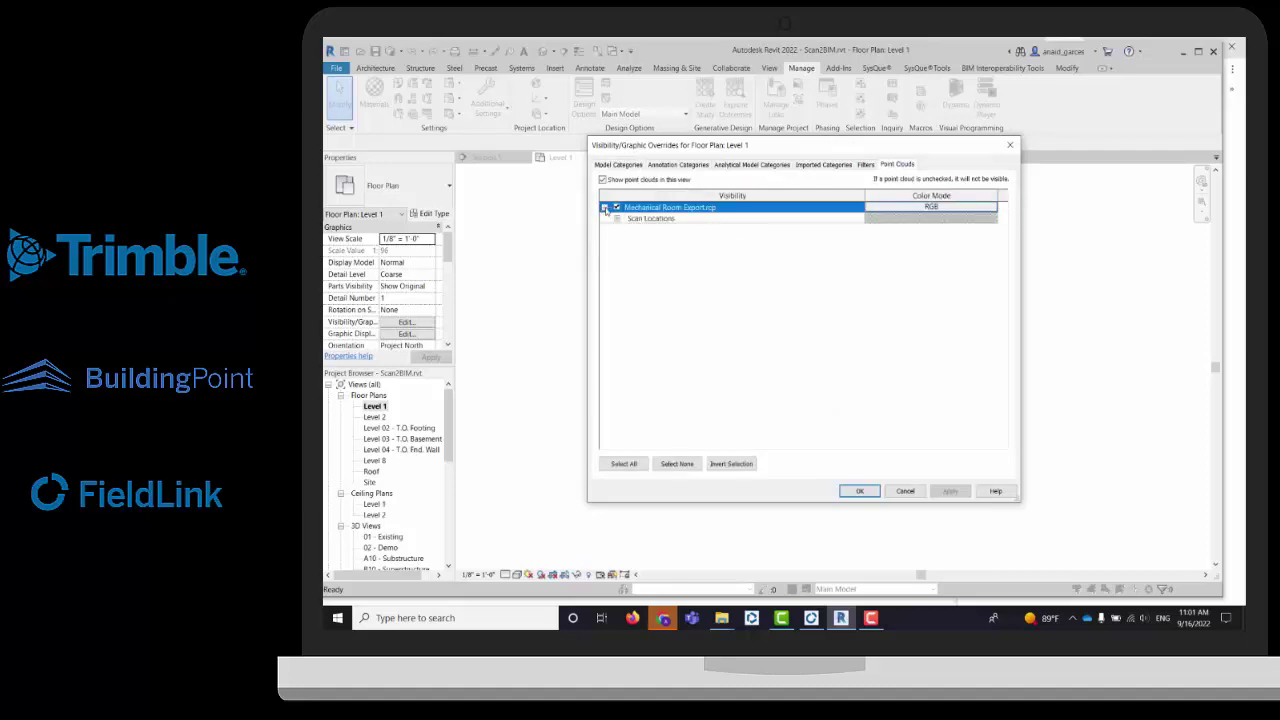
click(617, 218)
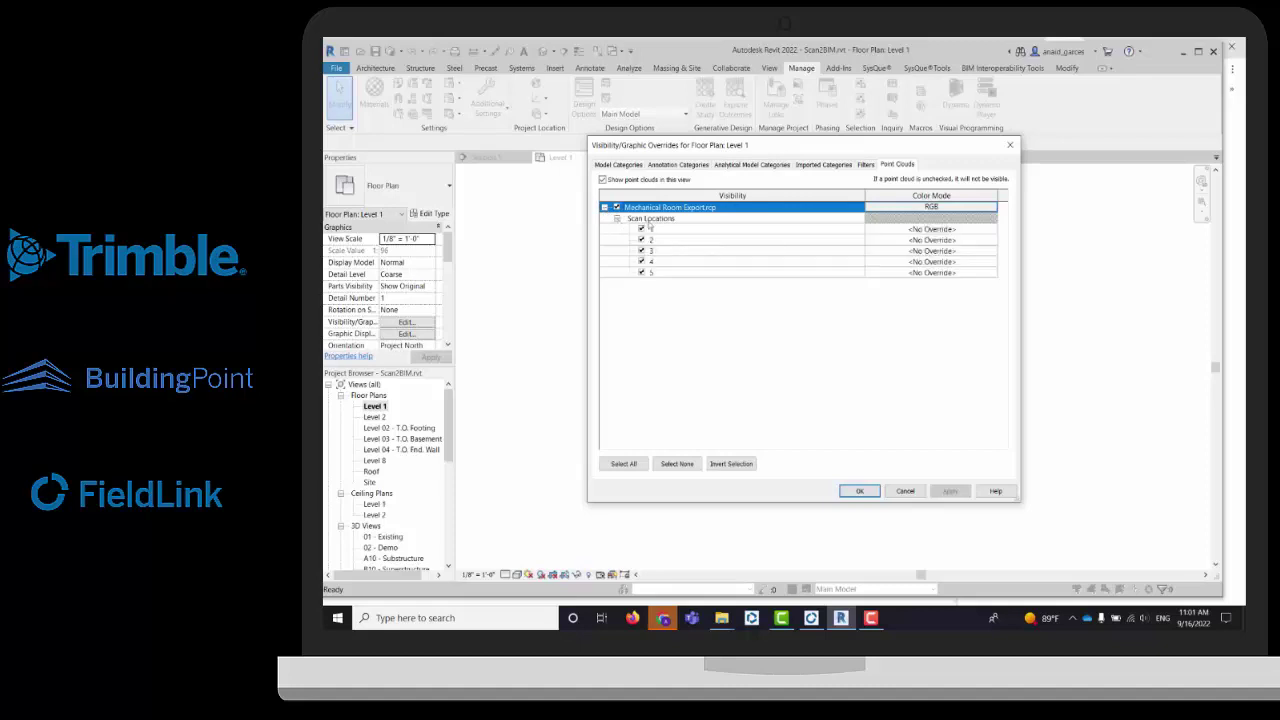
click(642, 229)
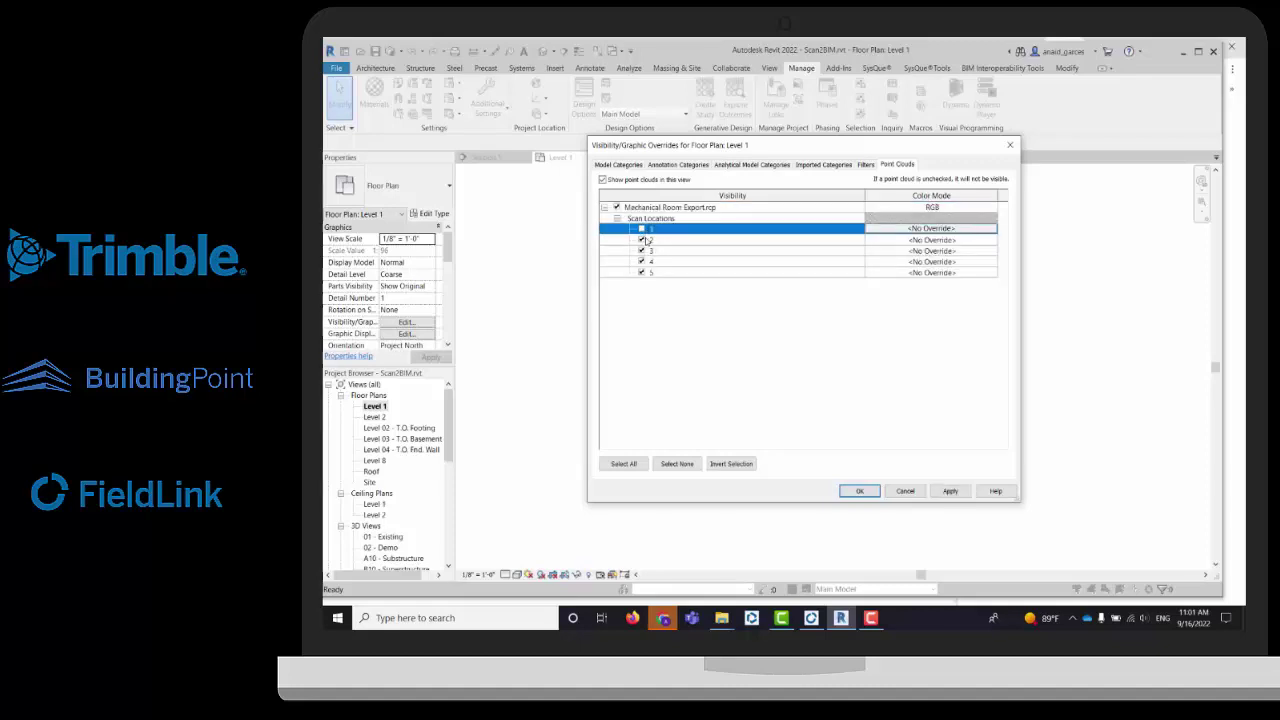
click(642, 240)
click(641, 251)
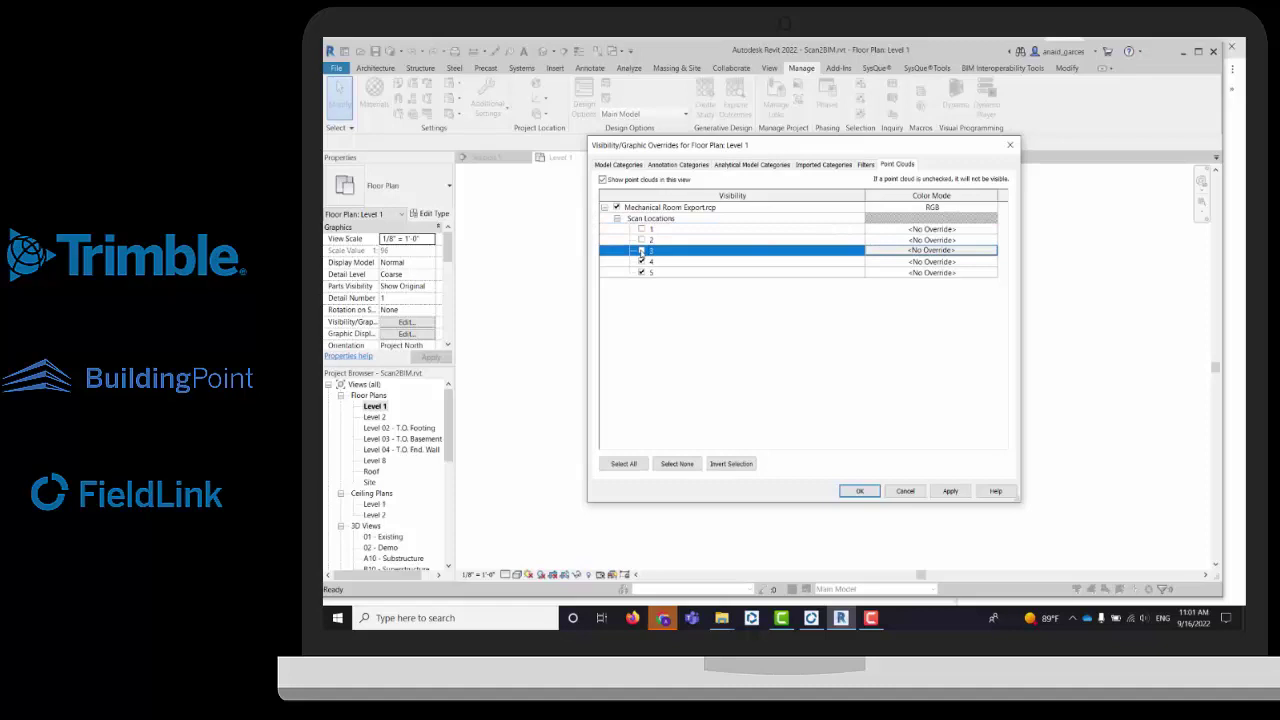
drag(729, 147, 954, 153)
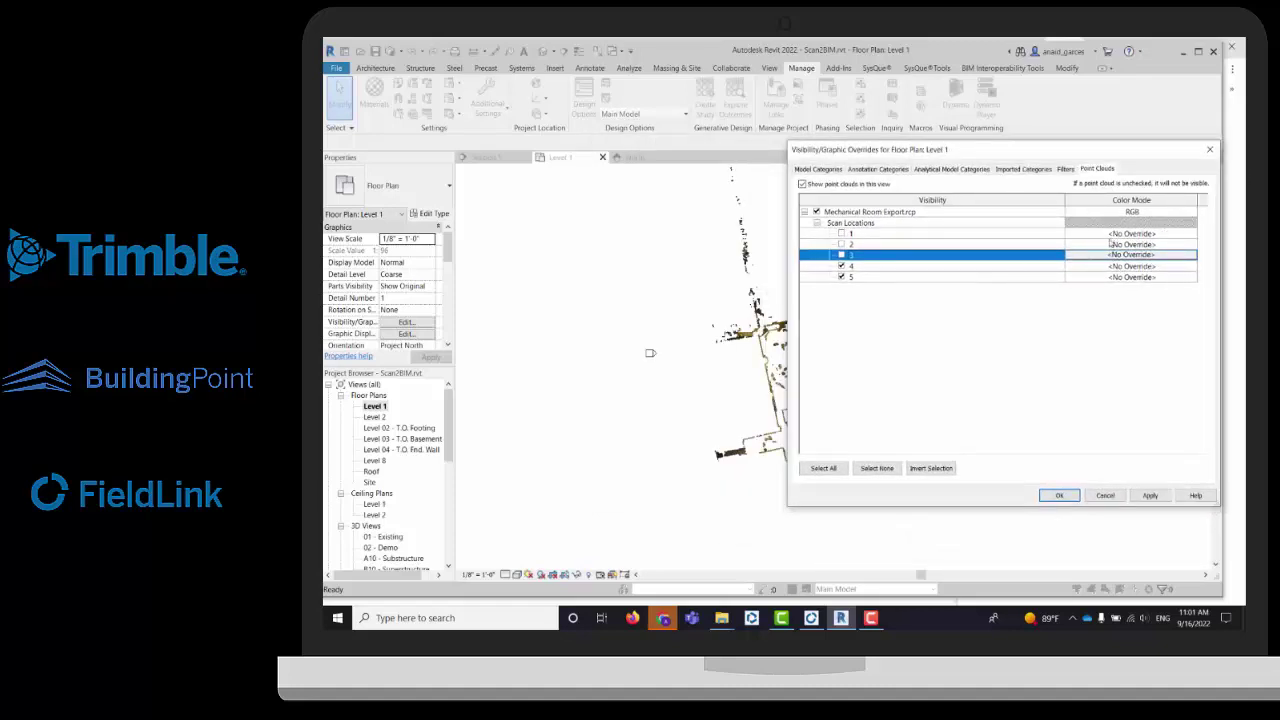
Set scan location 5's Color Mode to Single Color in red.
click(1101, 234)
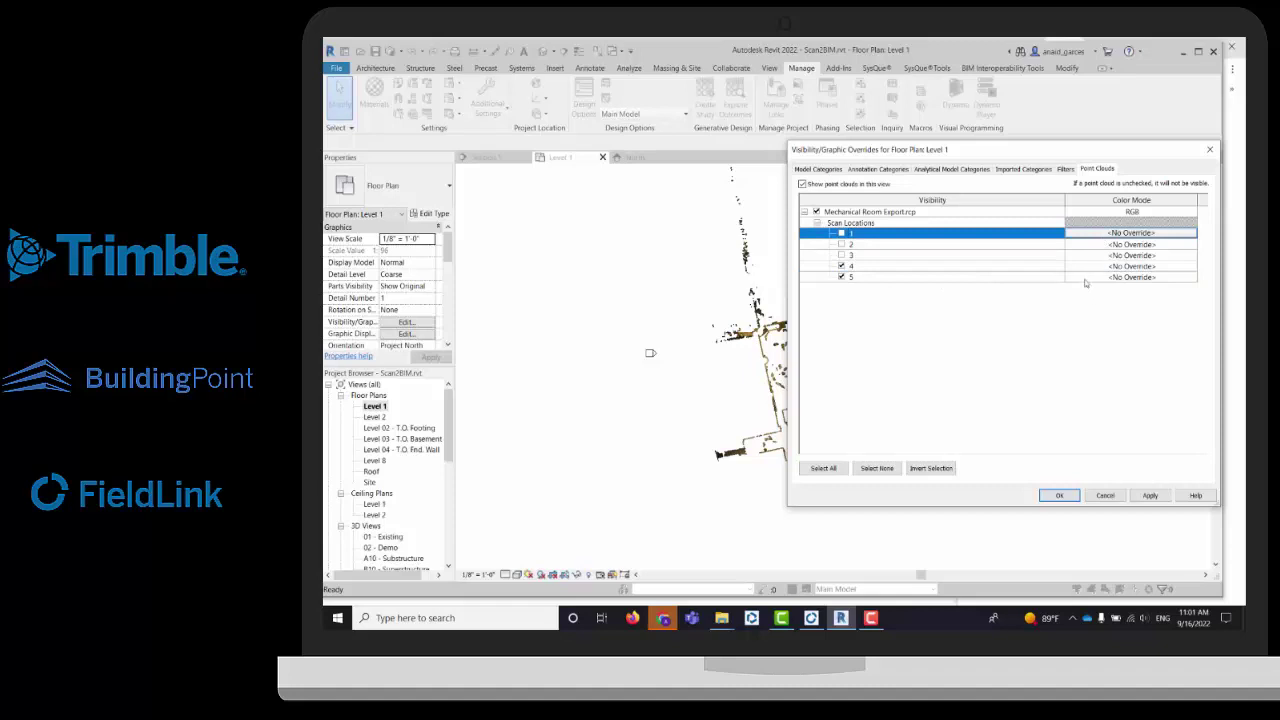
click(1086, 278)
click(1086, 278)
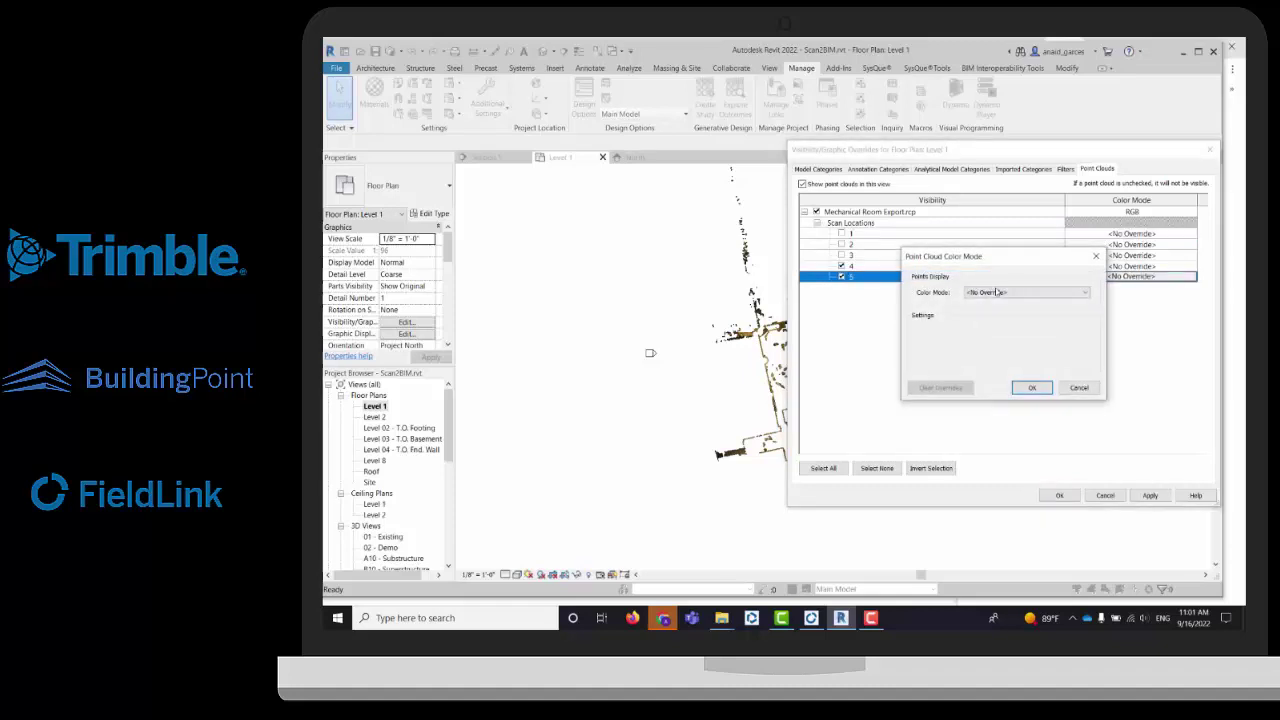
click(997, 292)
click(996, 306)
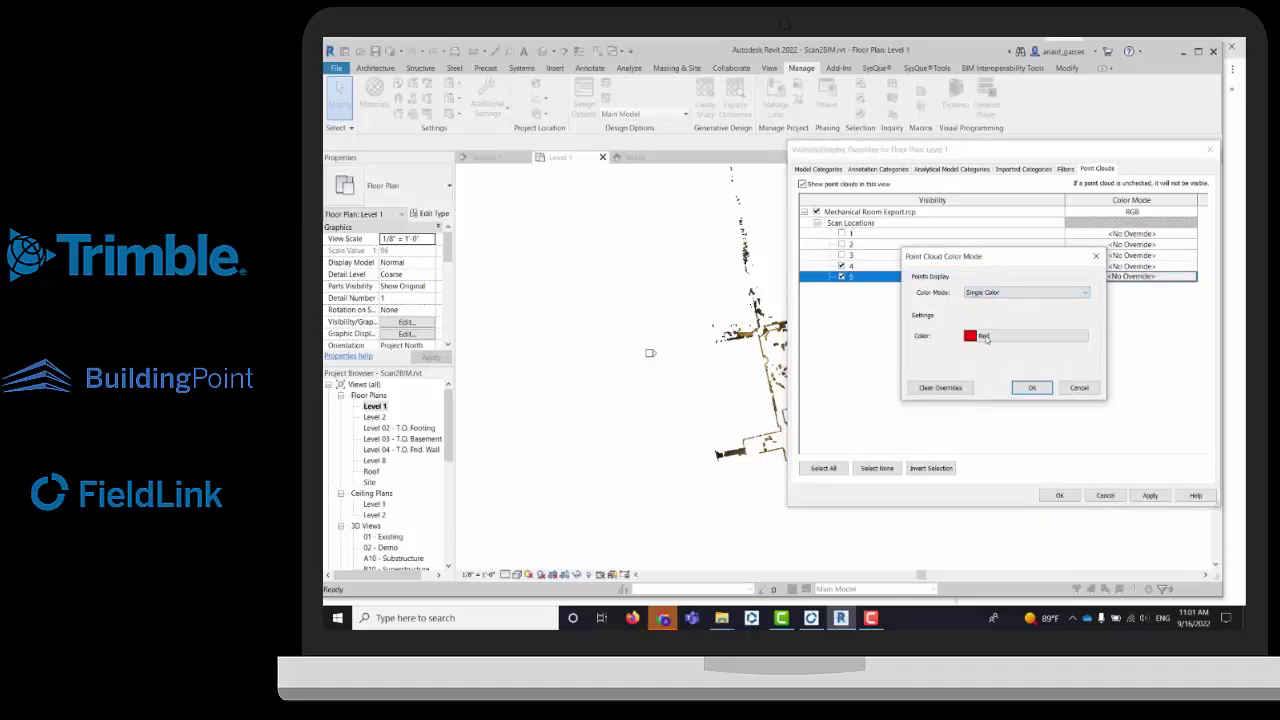
click(1033, 388)
Show scan locations 1–3 again and apply the point cloud overrides.
click(841, 256)
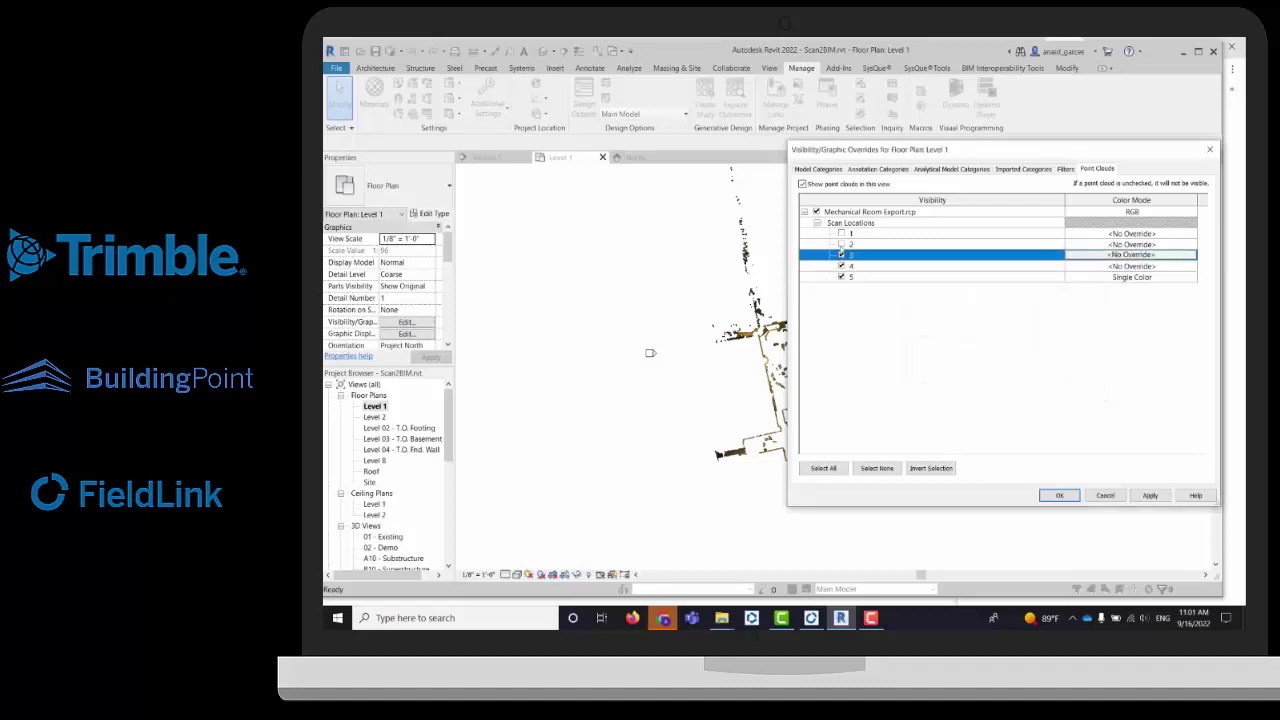
click(841, 245)
click(841, 234)
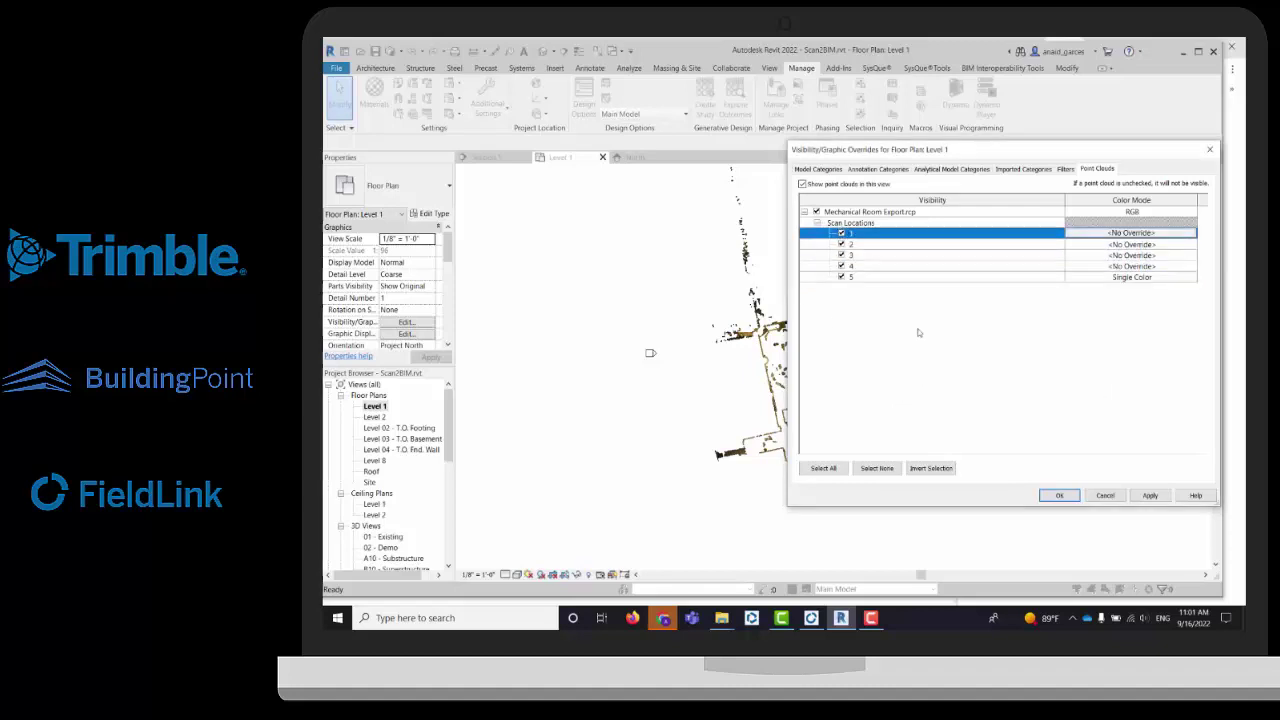
click(1059, 495)
Zoom around the Level 1 plan to inspect where the red scan 5 area falls.
scroll(803, 325, up, 3)
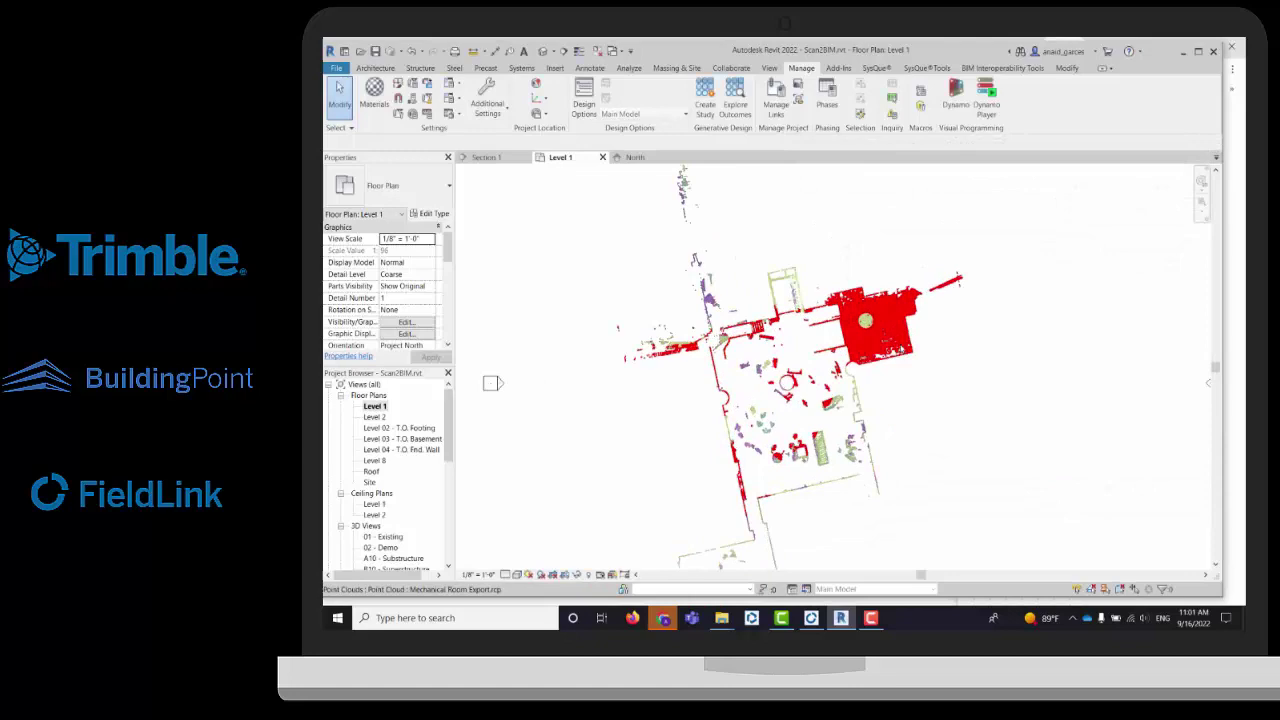
scroll(898, 342, up, 4)
scroll(843, 343, down, 1)
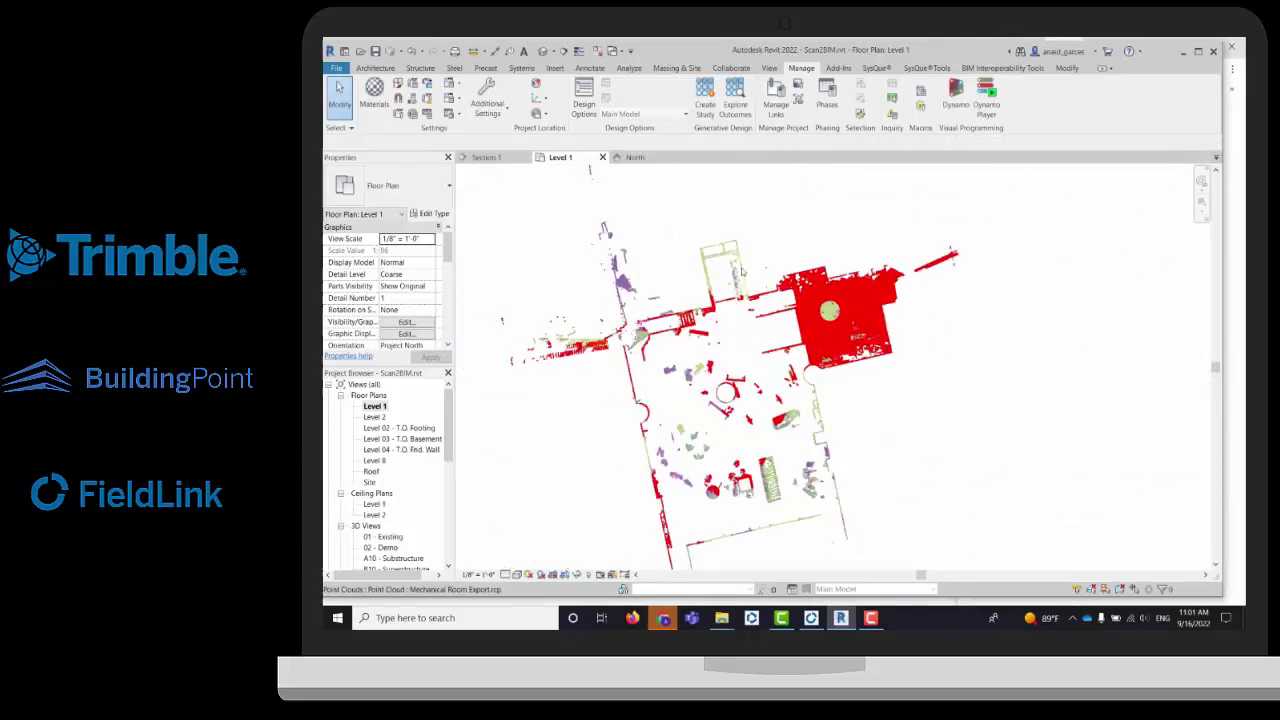
scroll(800, 330, up, 5)
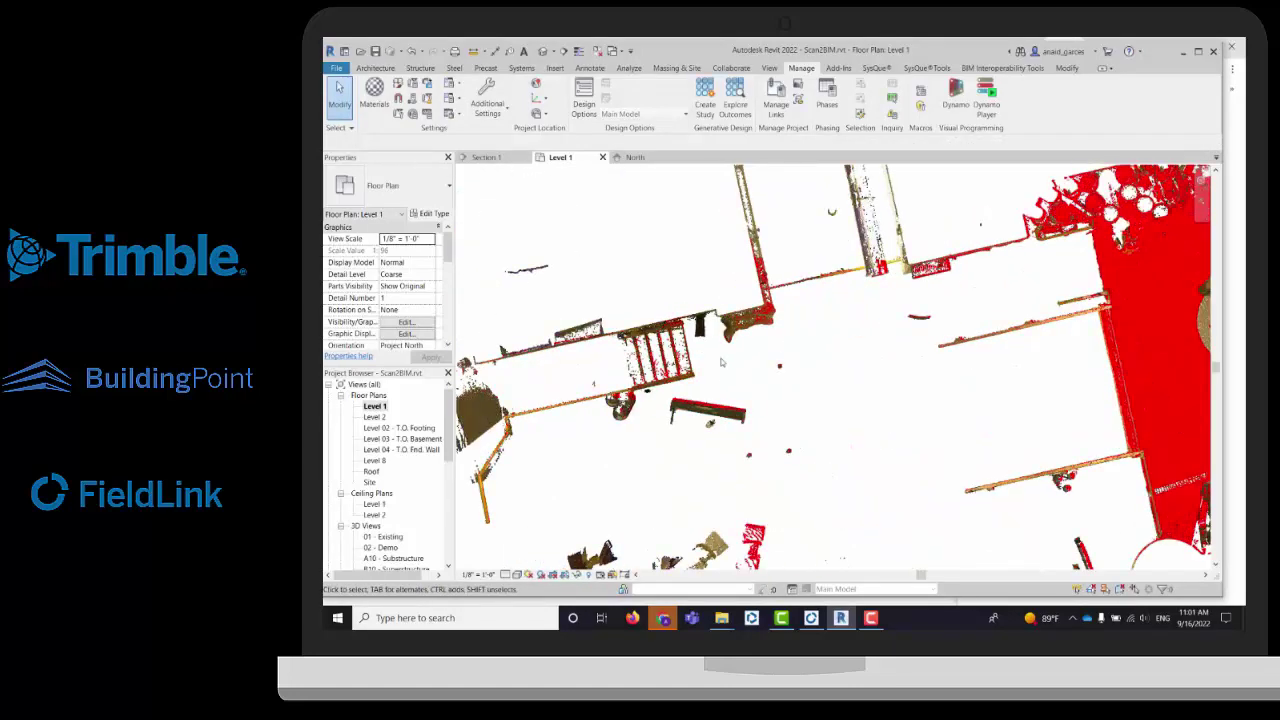
scroll(760, 330, up, 3)
scroll(683, 392, down, 4)
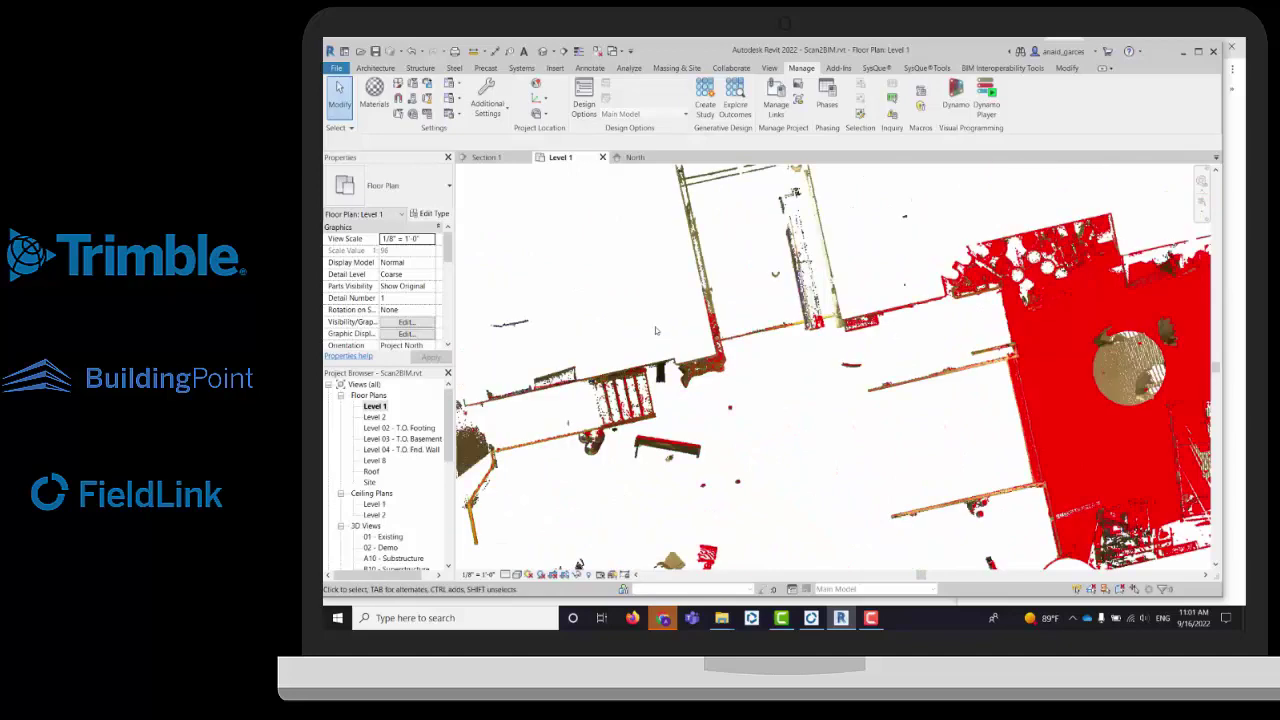
scroll(656, 330, down, 2)
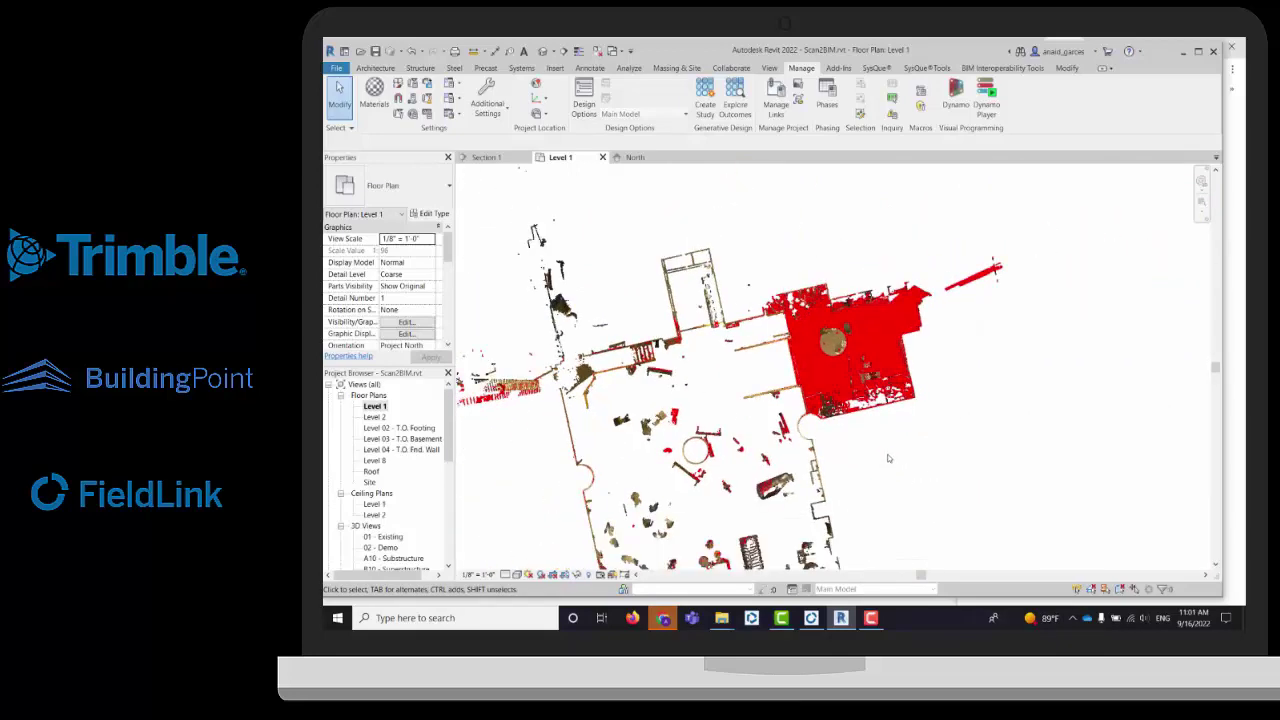
scroll(760, 285, down, 2)
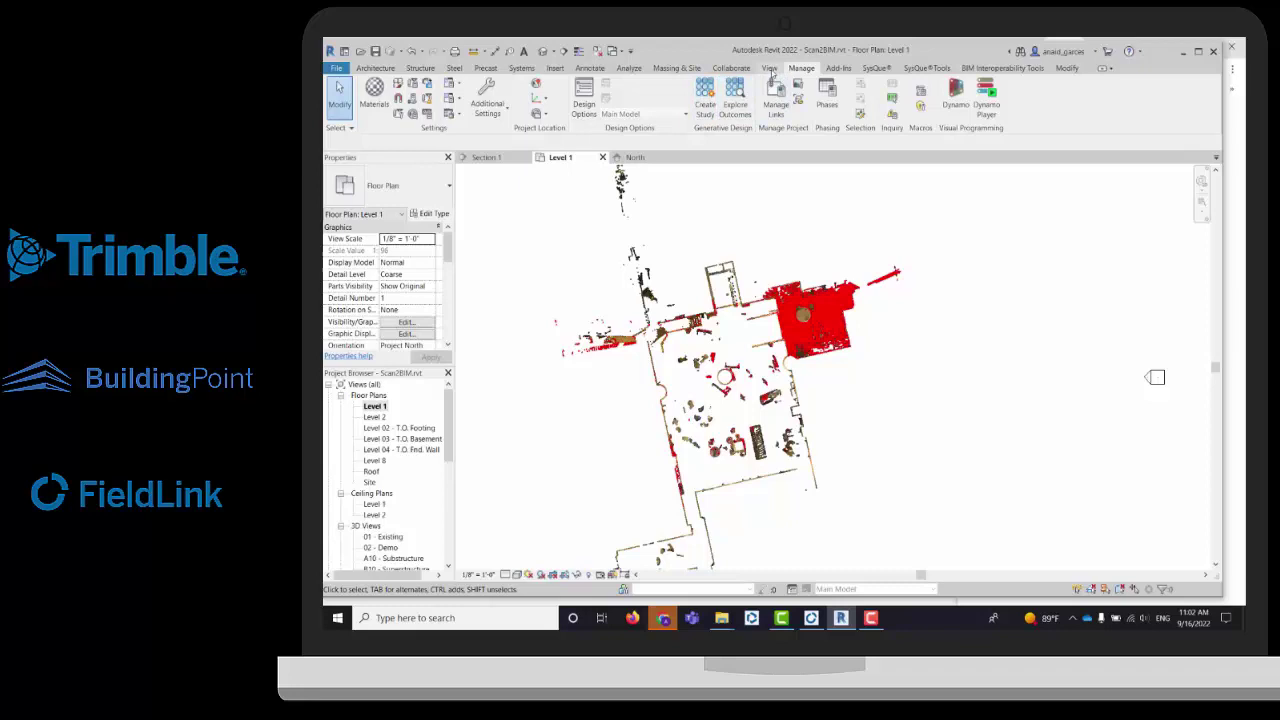
Open the default 3D view, turn it to a corner angle and zoom out.
click(769, 68)
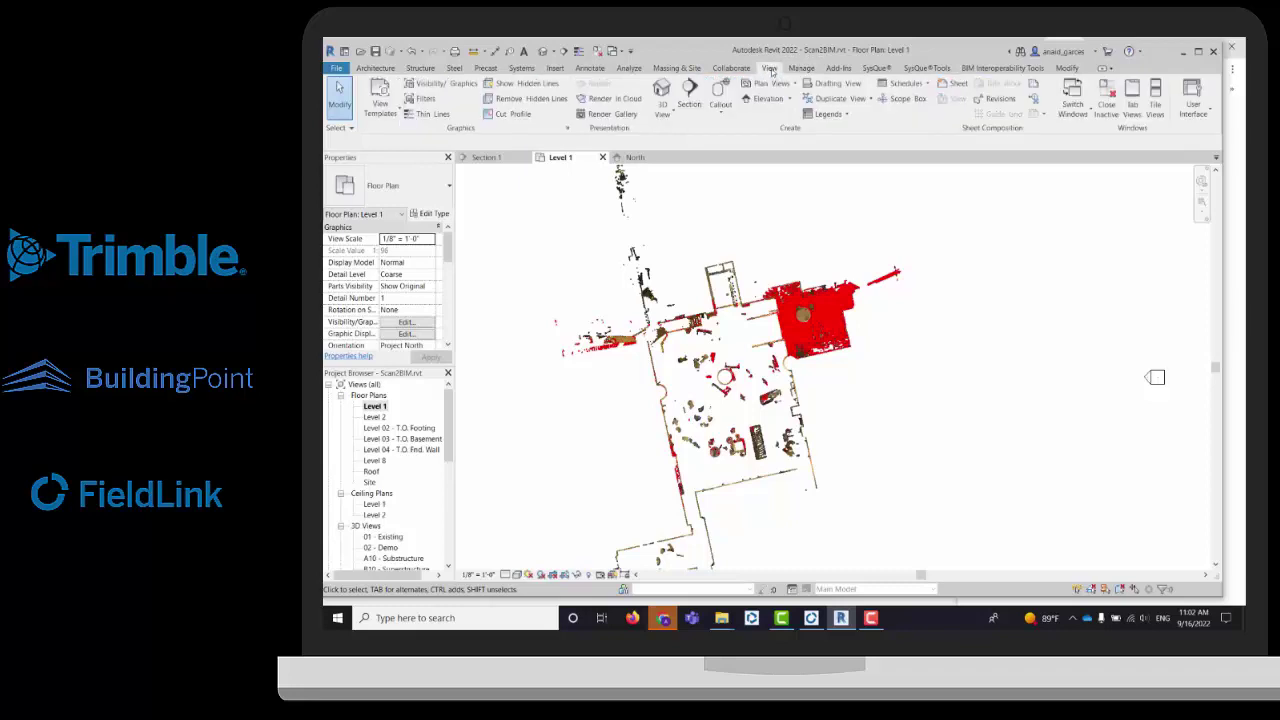
click(662, 90)
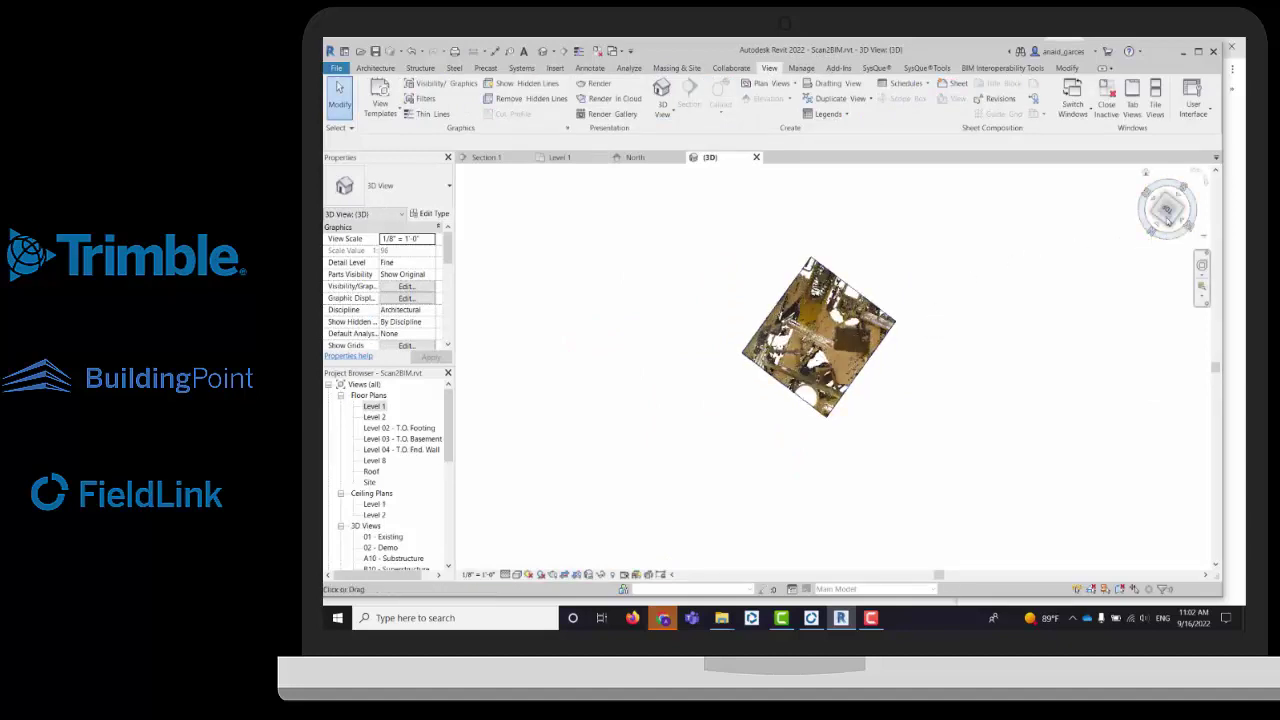
click(1173, 230)
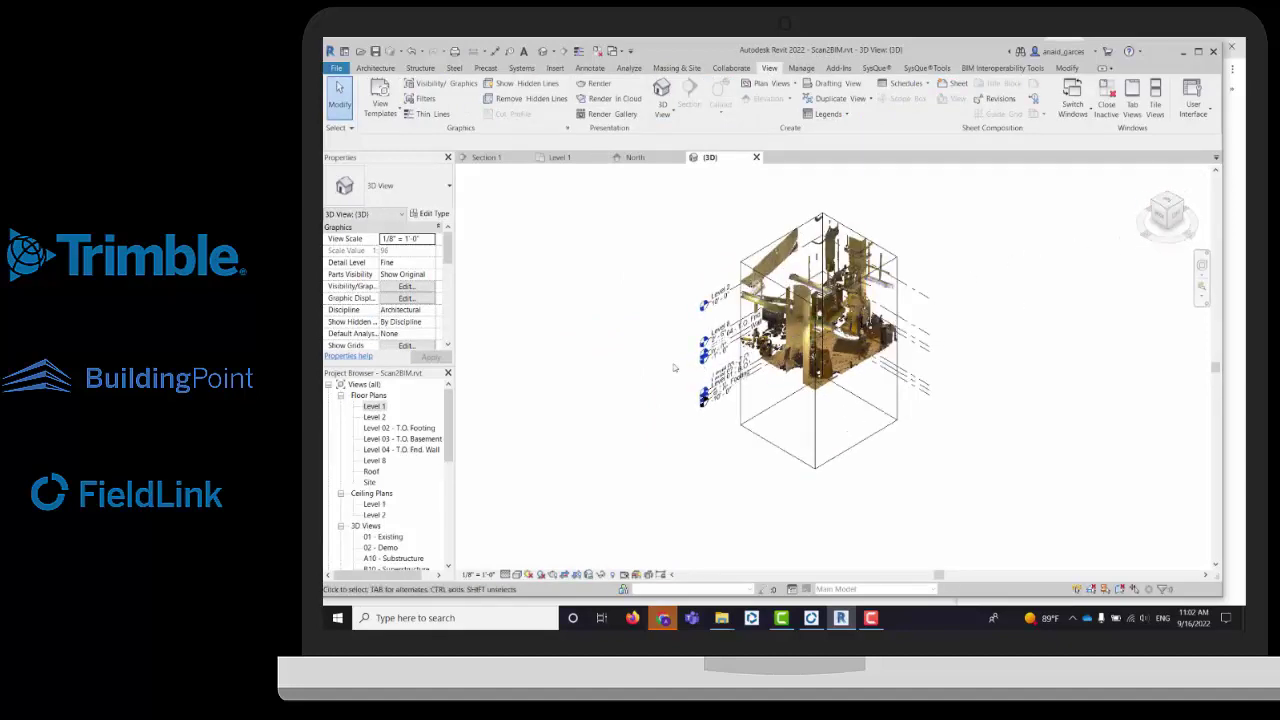
scroll(680, 368, down, 3)
click(740, 397)
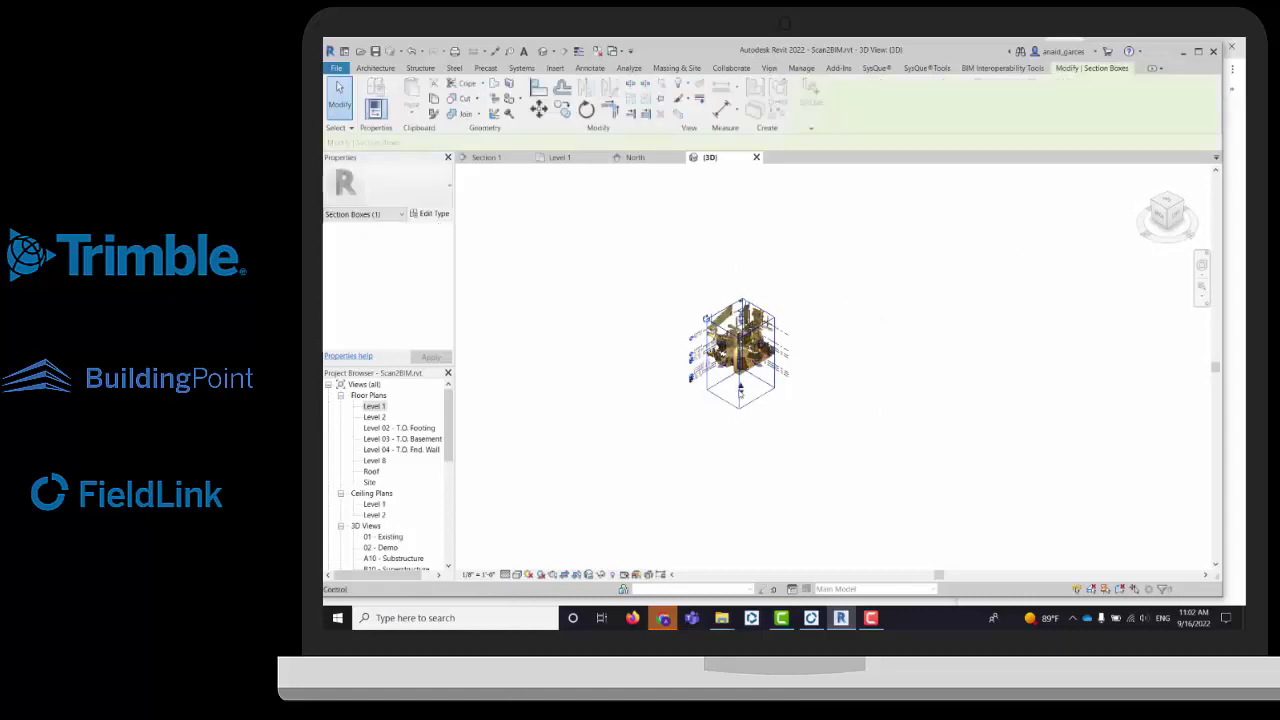
Restore the Properties palette from the View tab's User Interface list.
click(448, 157)
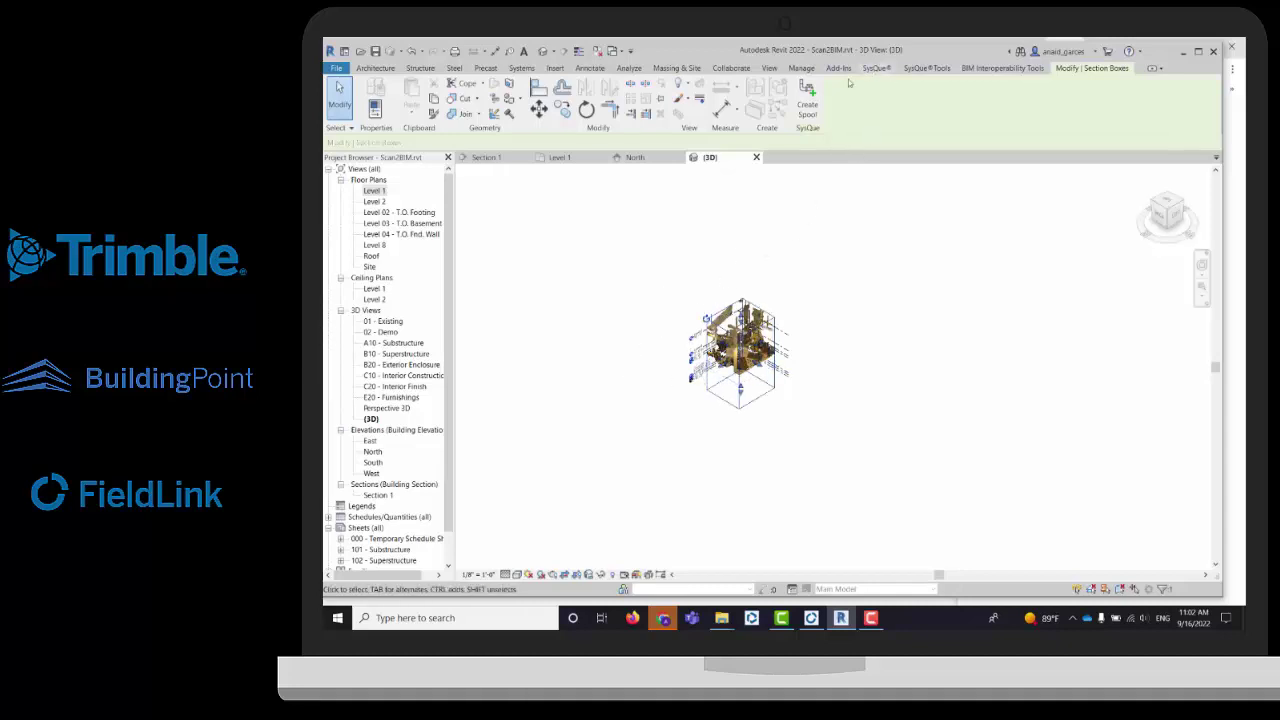
key(alt+w)
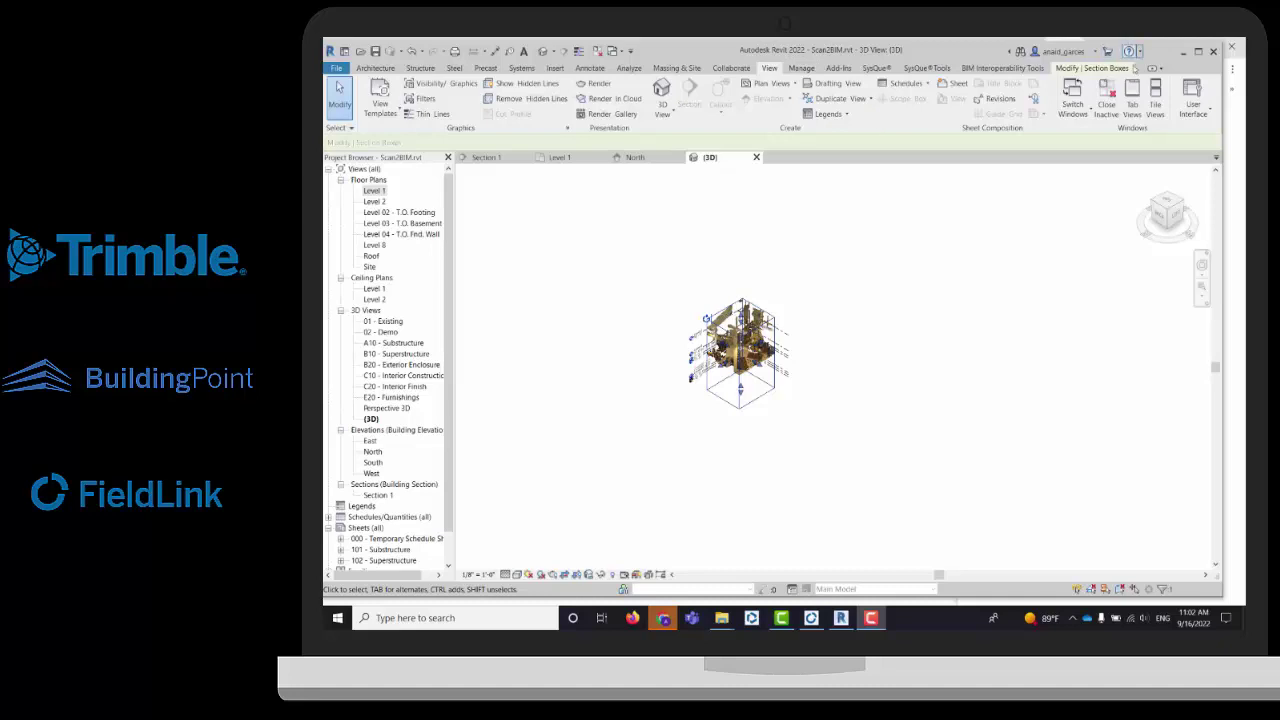
click(1192, 110)
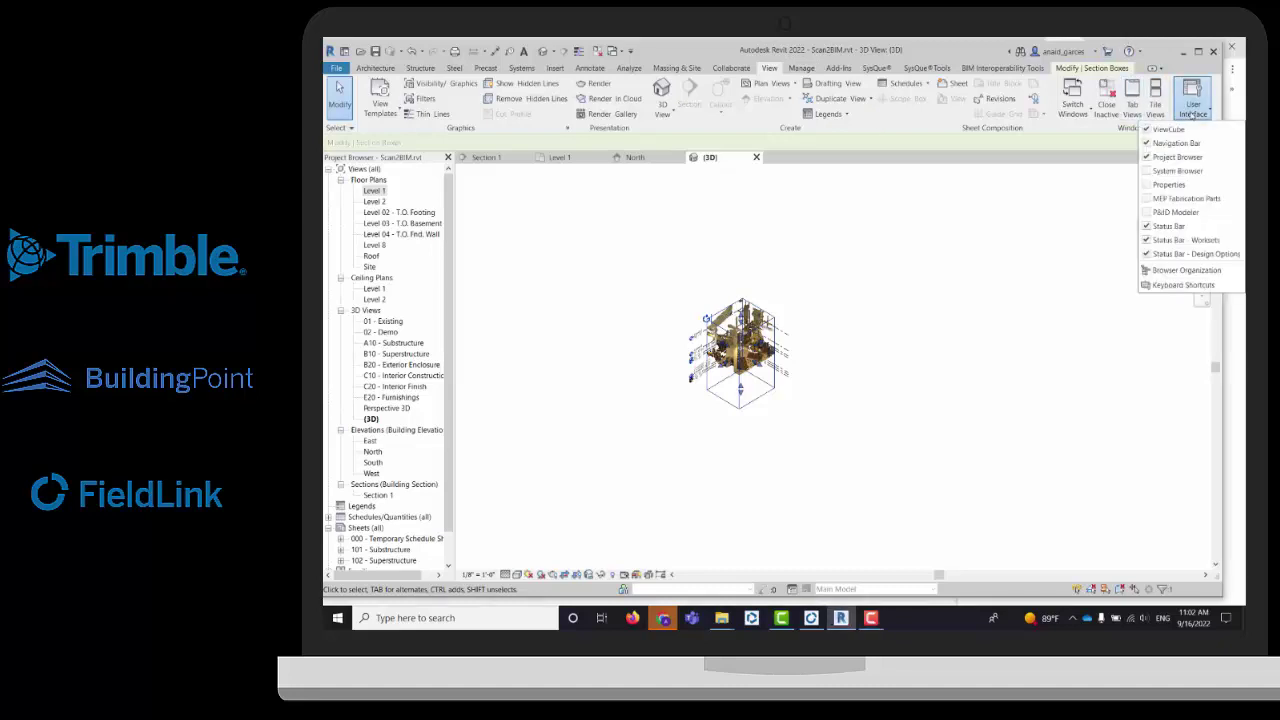
click(1166, 185)
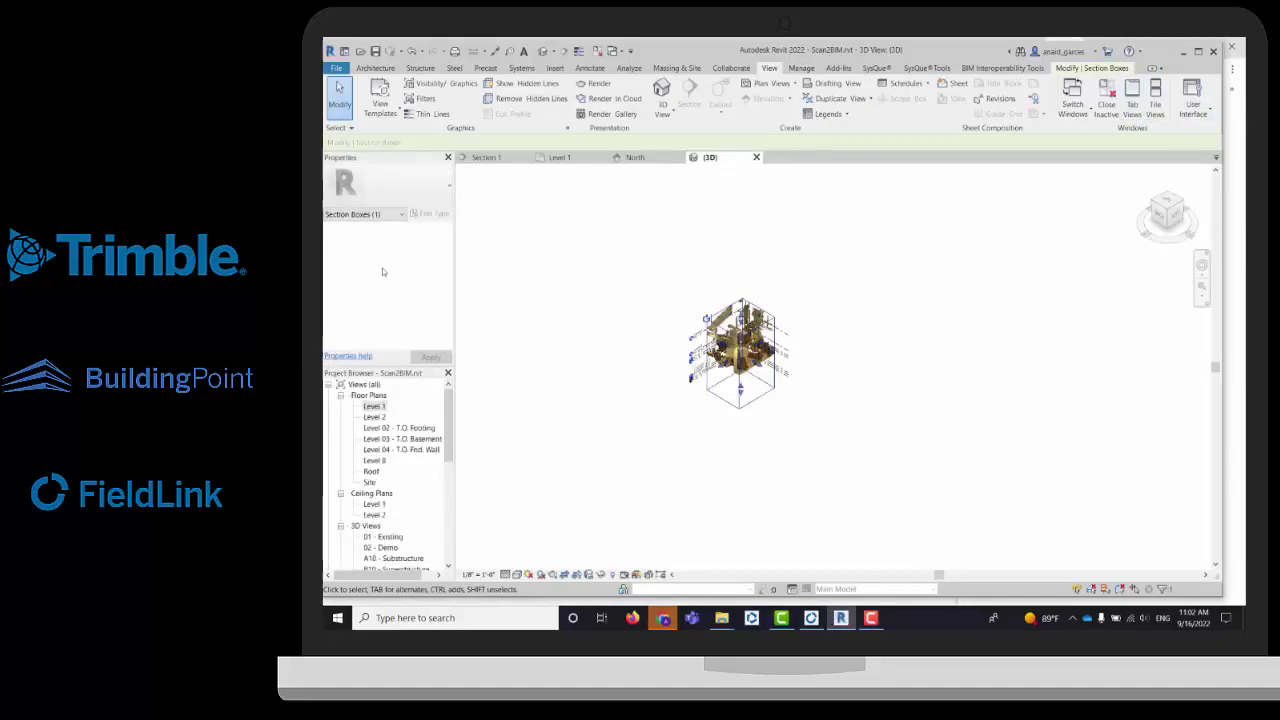
Enable Section Box in the 3D view's Properties and zoom out to see it.
click(608, 405)
scroll(432, 291, down, 5)
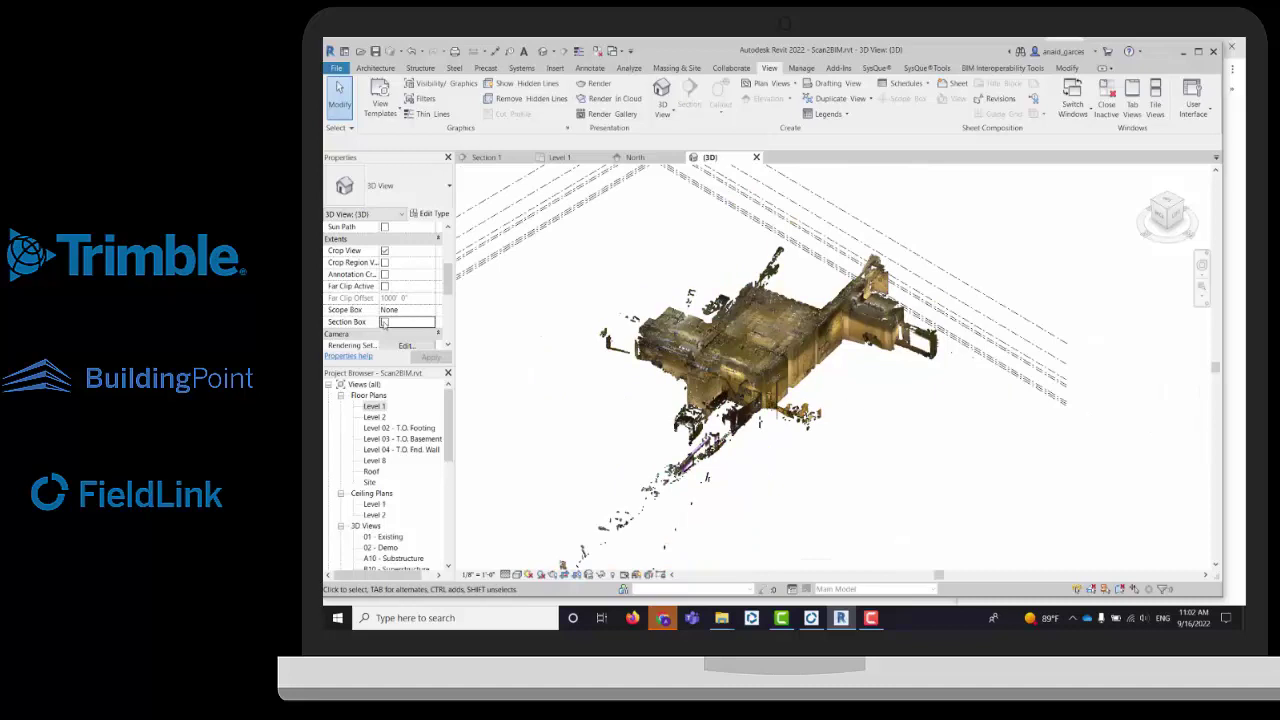
click(384, 322)
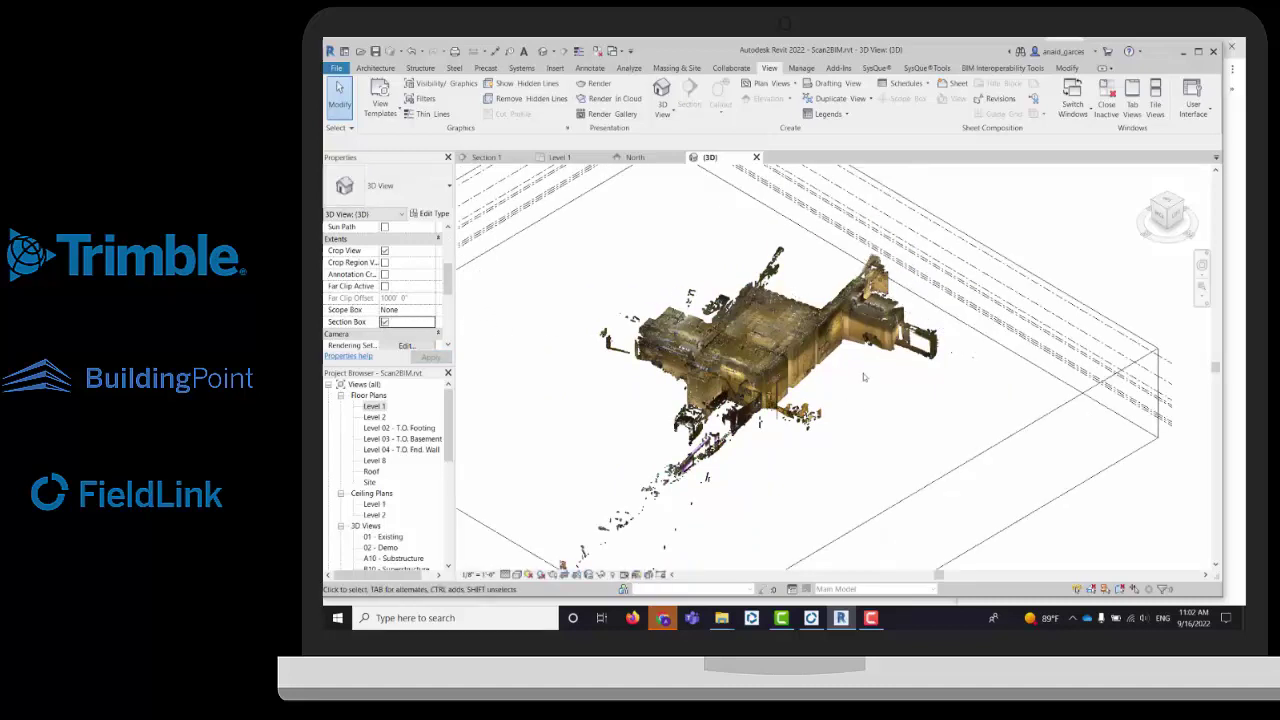
scroll(863, 373, down, 5)
Drag two section box faces inward to crop tightly around the mechanical room point cloud.
click(911, 447)
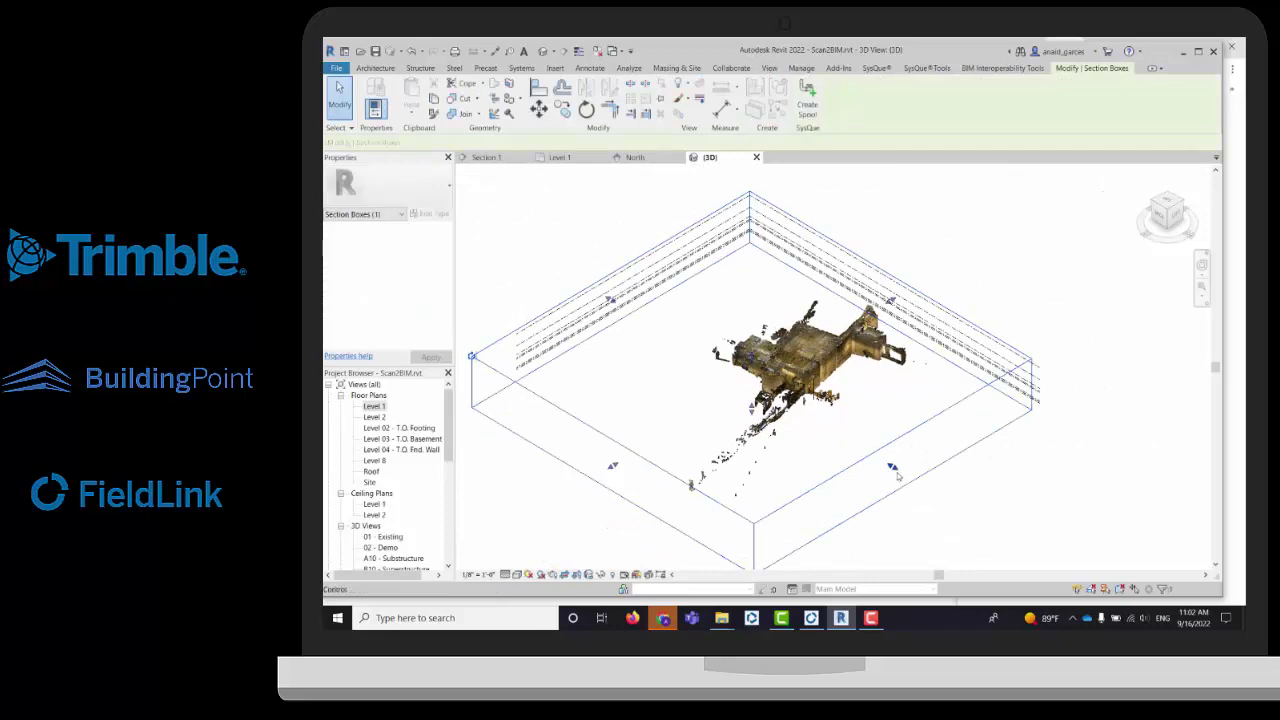
drag(892, 467, 716, 343)
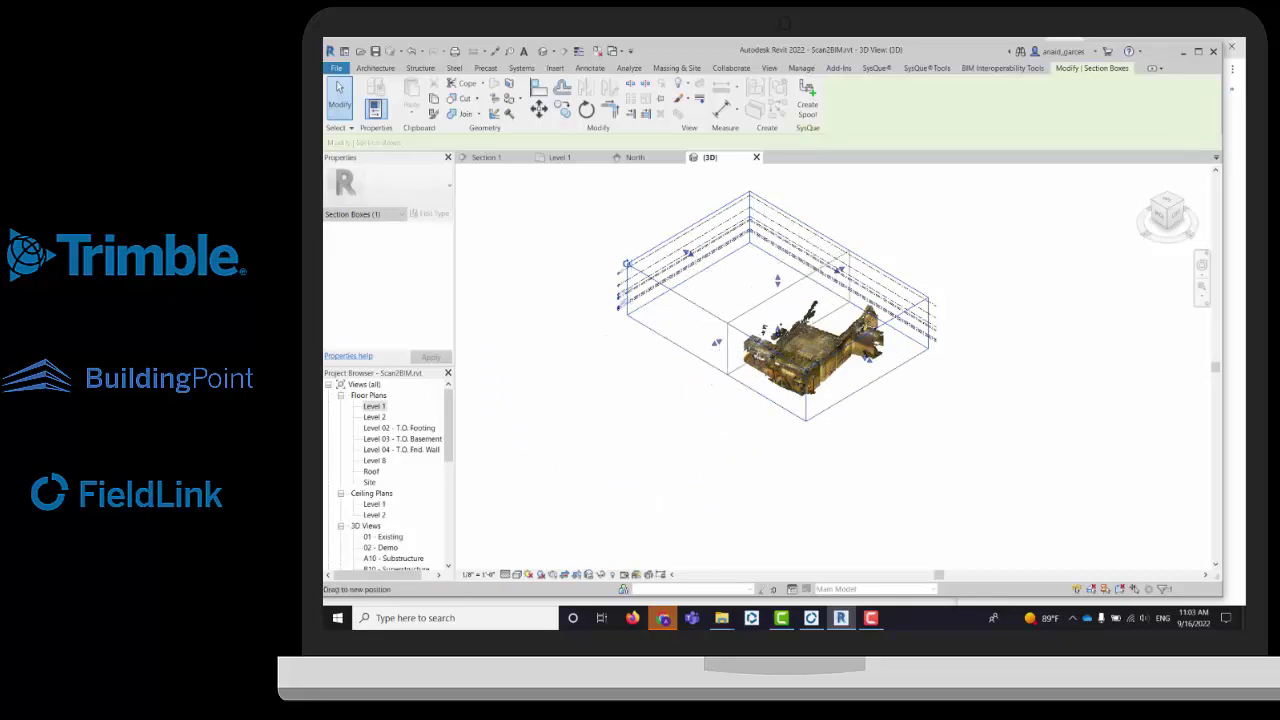
shift+middle_drag(716, 343, 880, 310)
scroll(910, 300, up, 2)
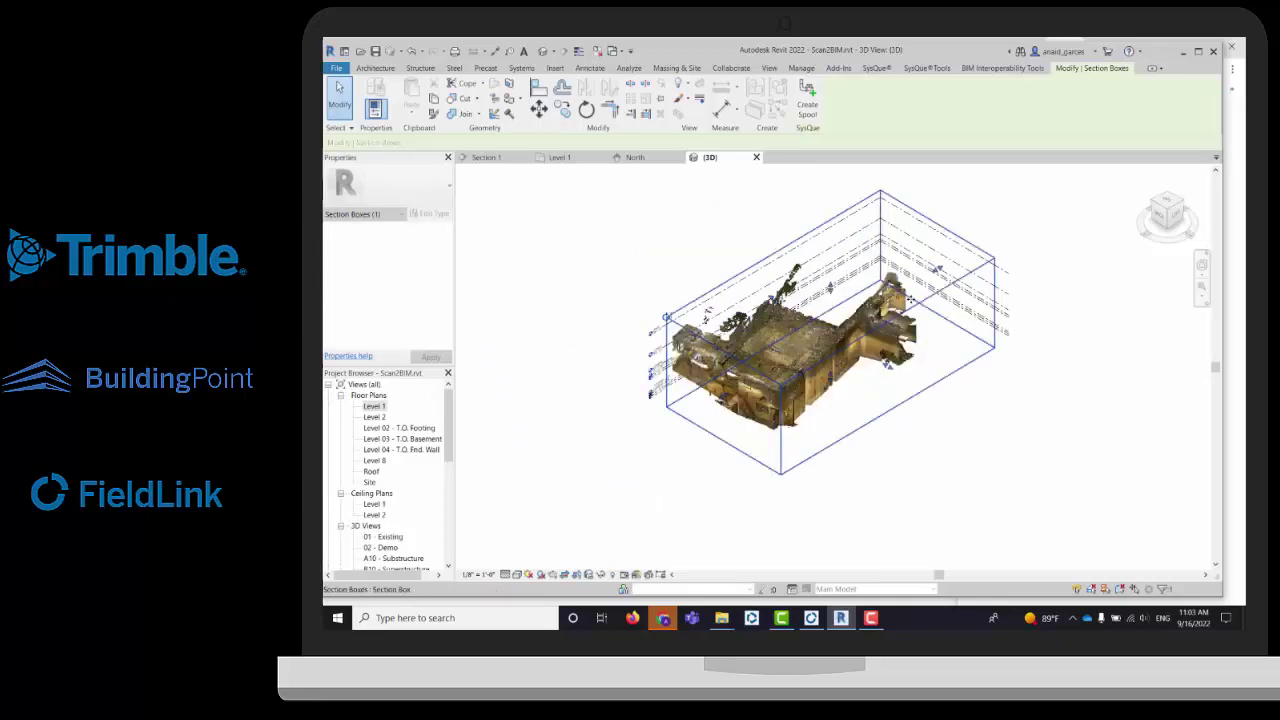
drag(937, 270, 830, 330)
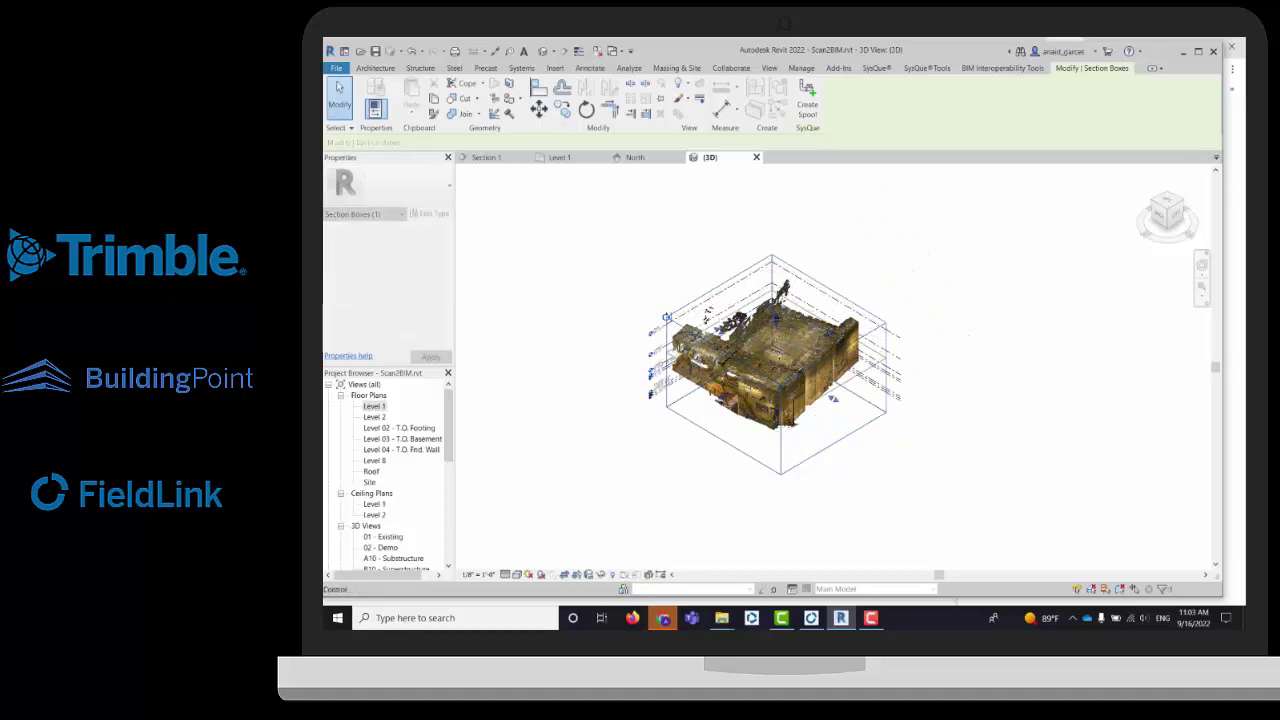
scroll(783, 376, up, 2)
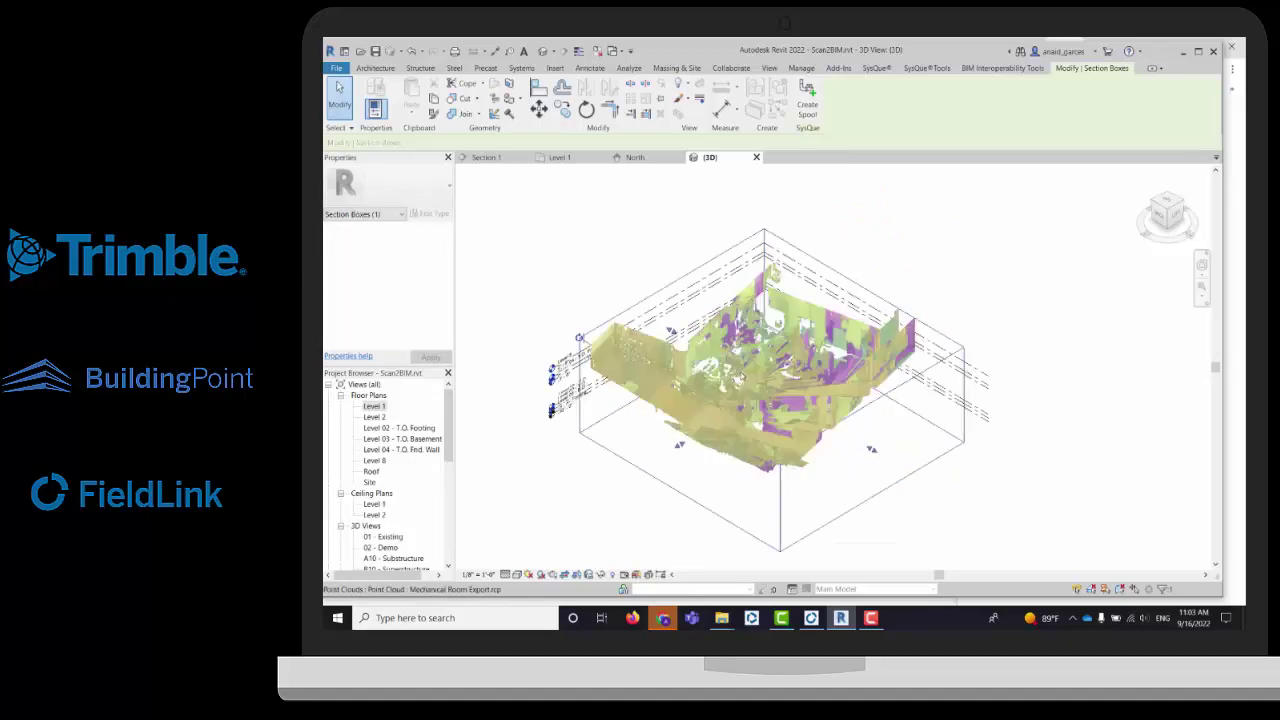
scroll(778, 390, up, 3)
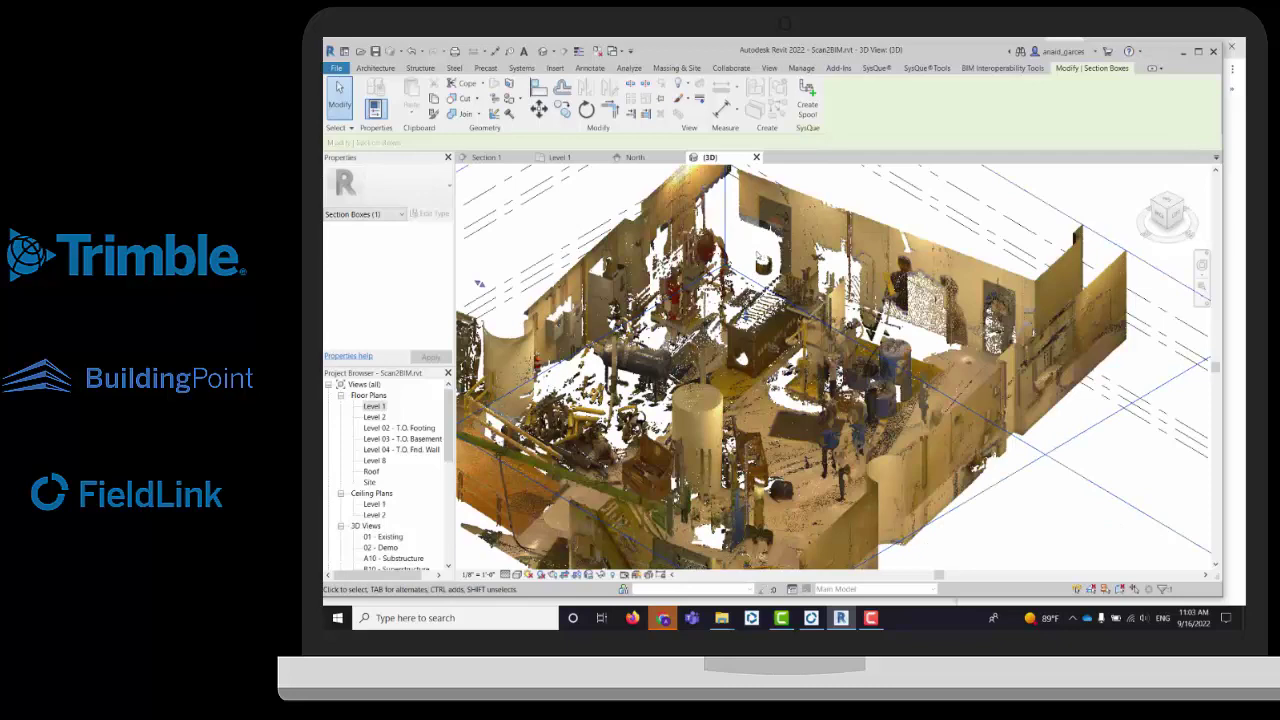
scroll(780, 380, down, 5)
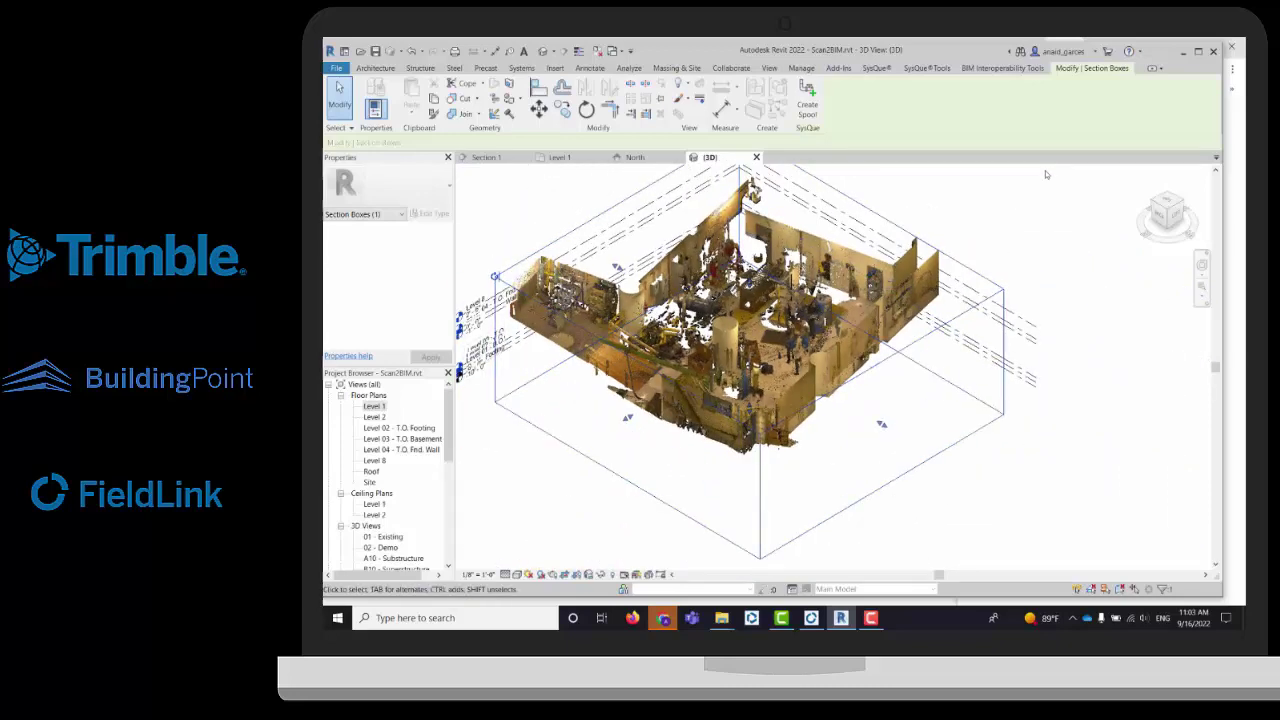
click(1004, 226)
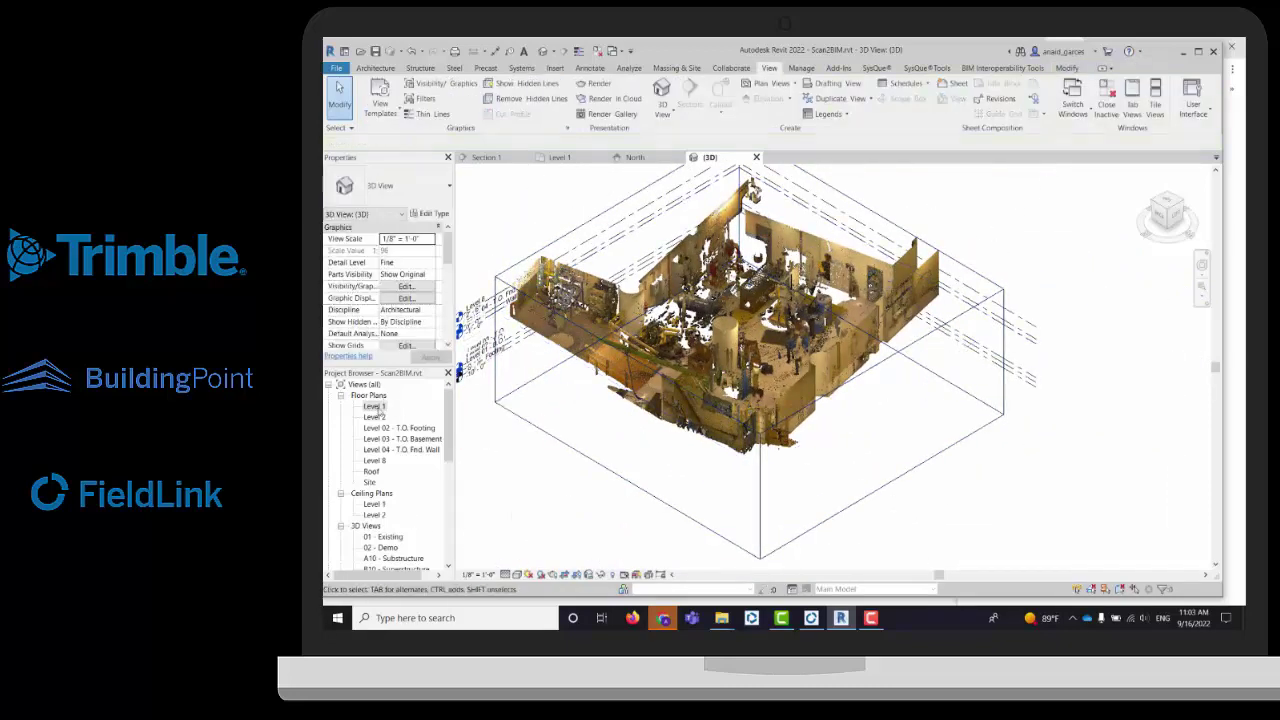
Open the Level 1 plan and draw a section line across the point cloud.
double_click(375, 407)
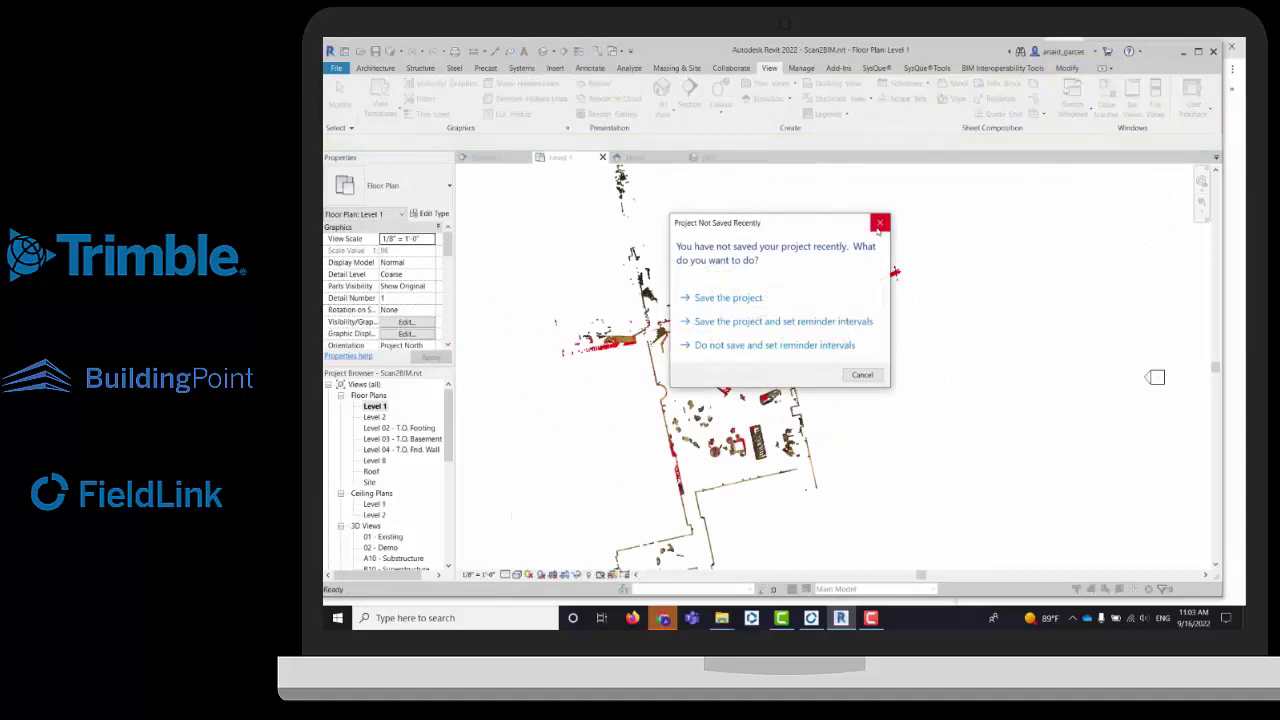
click(879, 224)
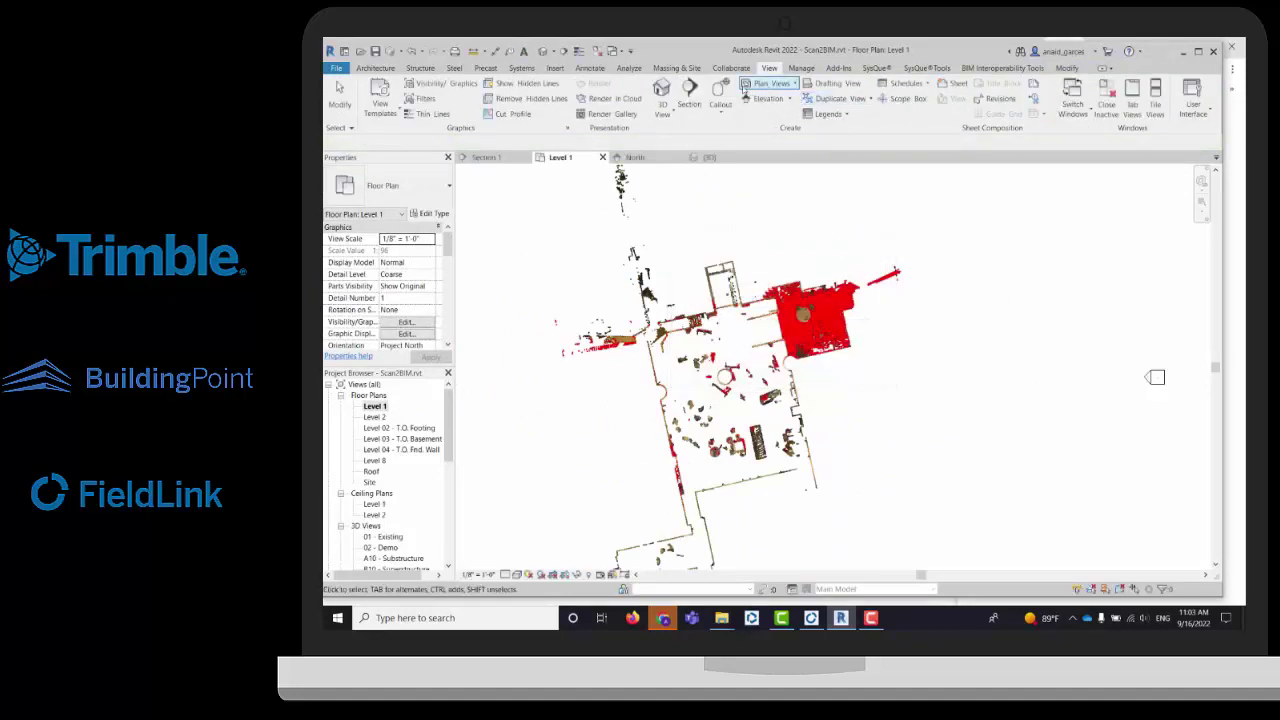
click(698, 100)
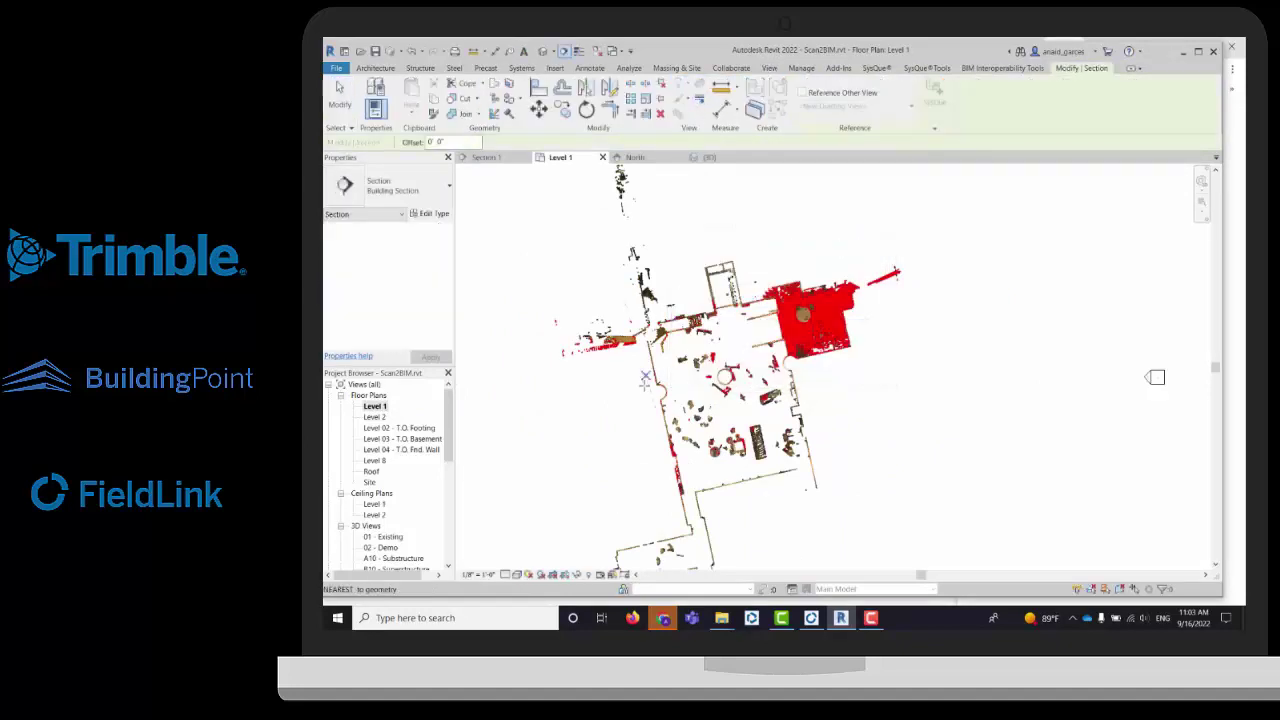
click(769, 68)
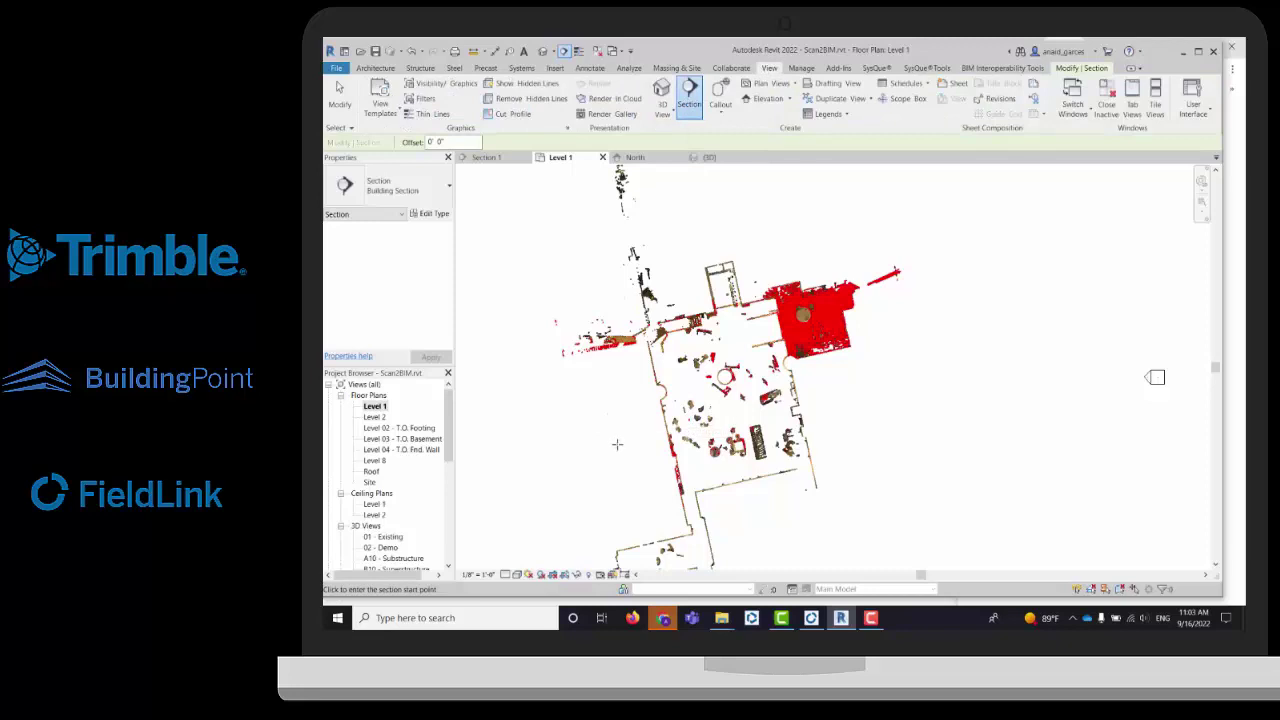
click(600, 438)
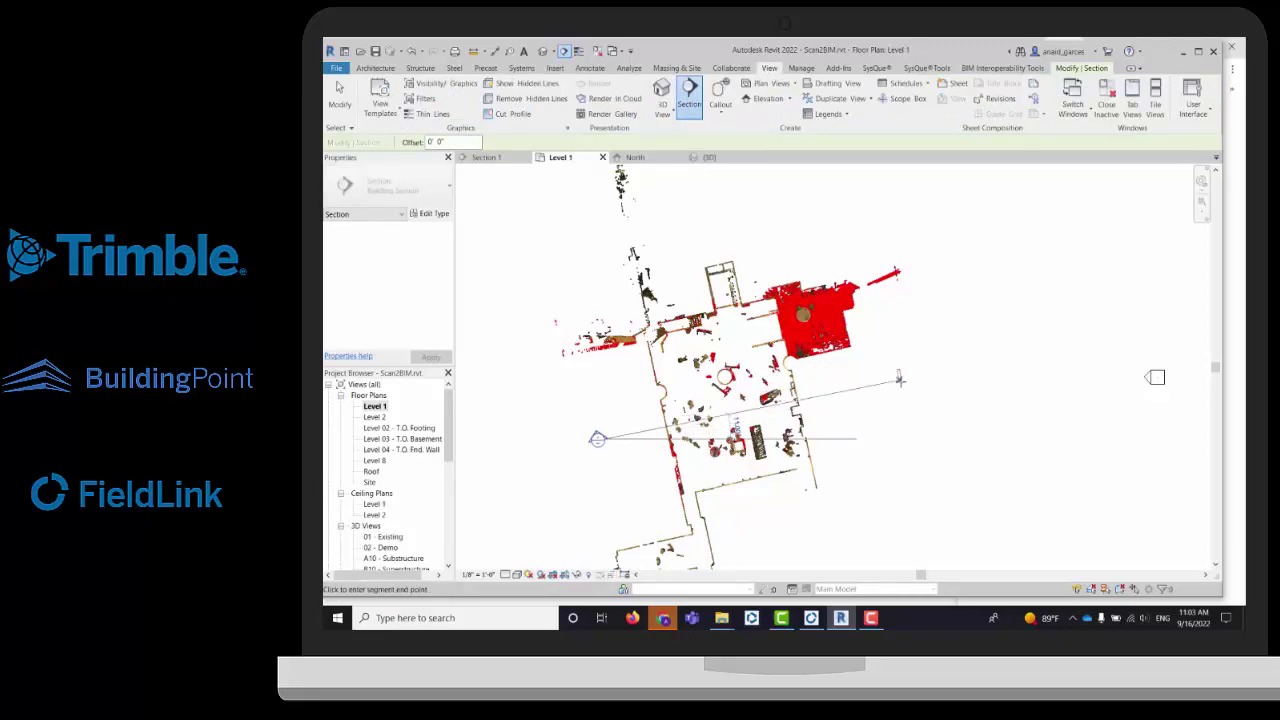
click(903, 372)
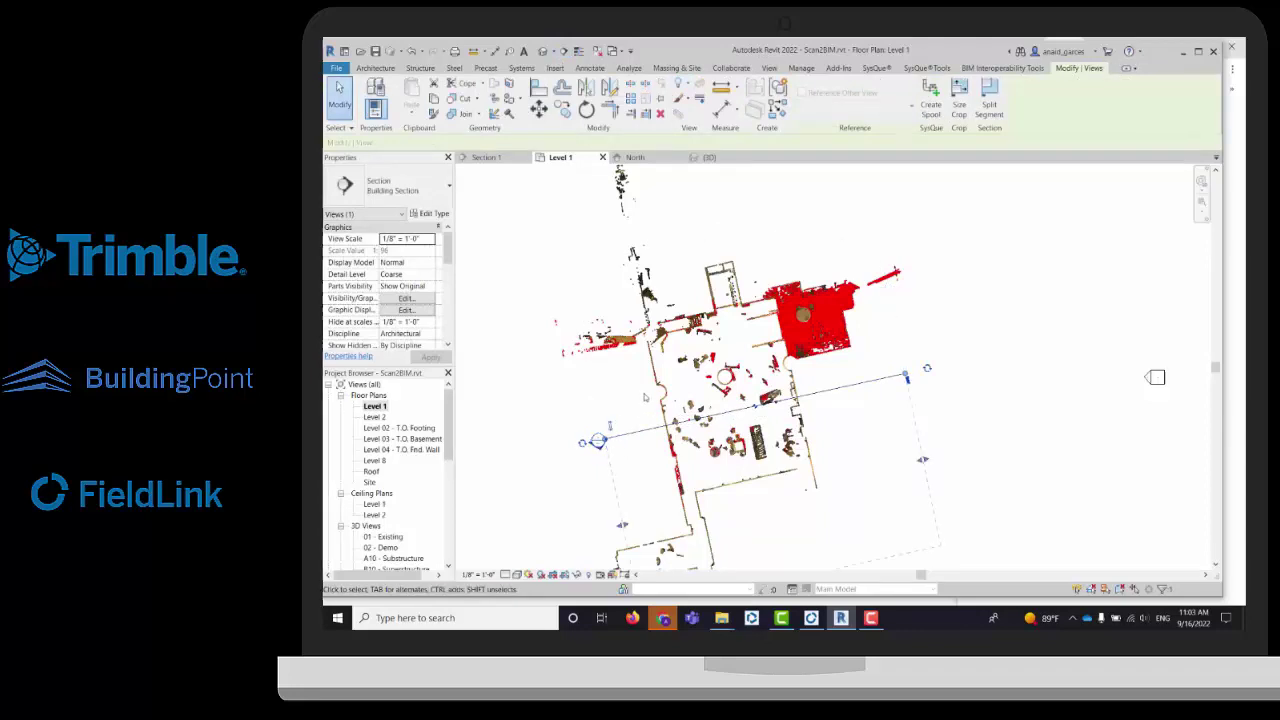
Pull the new section's far-clip grip inward to reduce its view depth.
scroll(634, 393, down, 1)
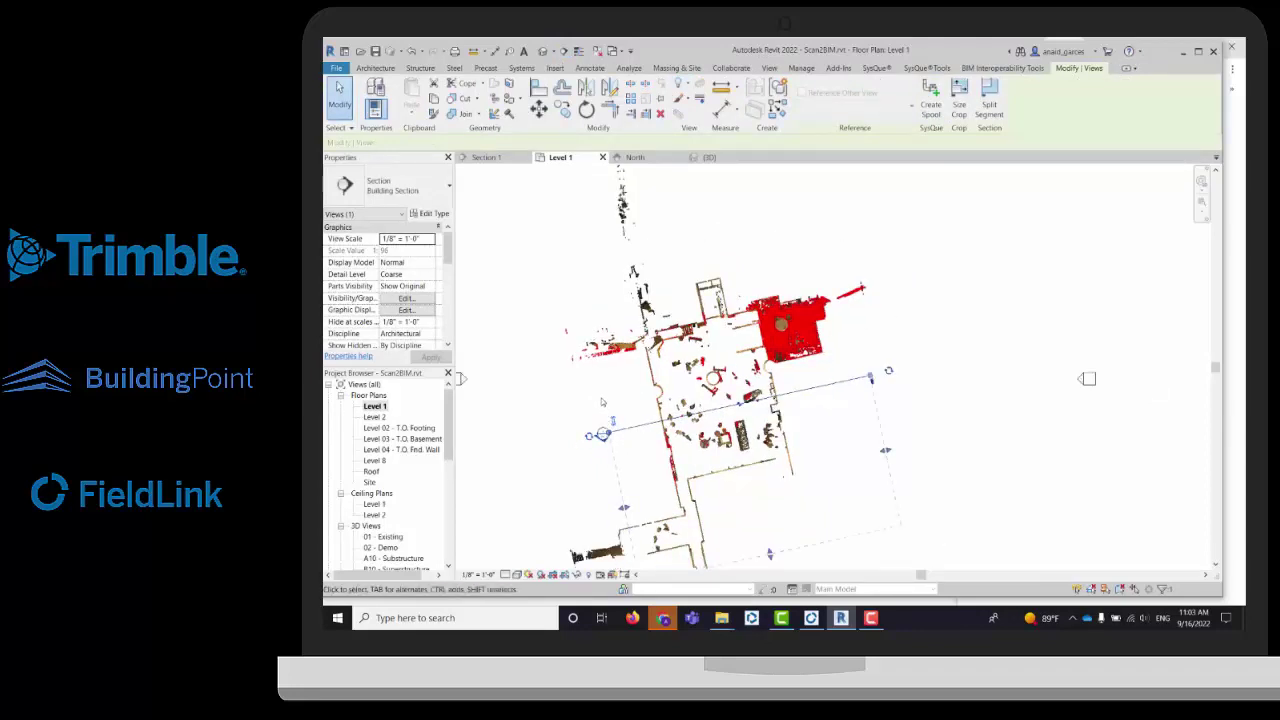
scroll(603, 403, down, 1)
click(733, 514)
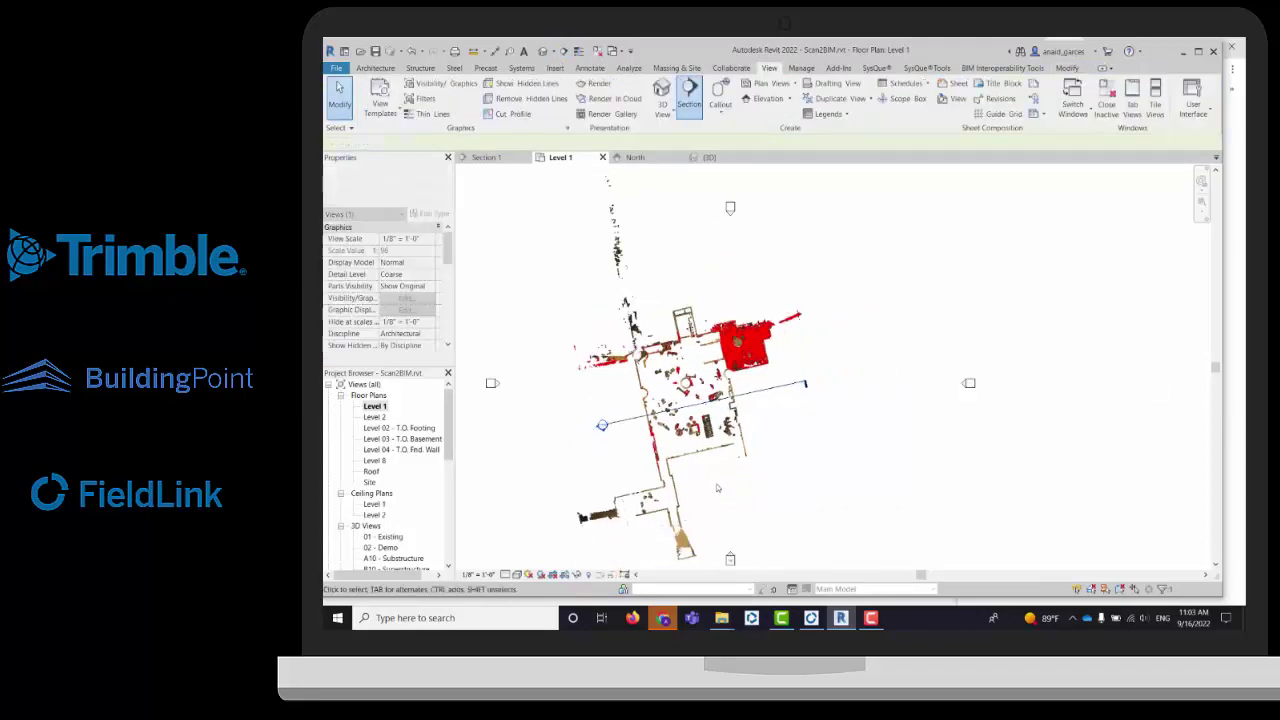
click(626, 421)
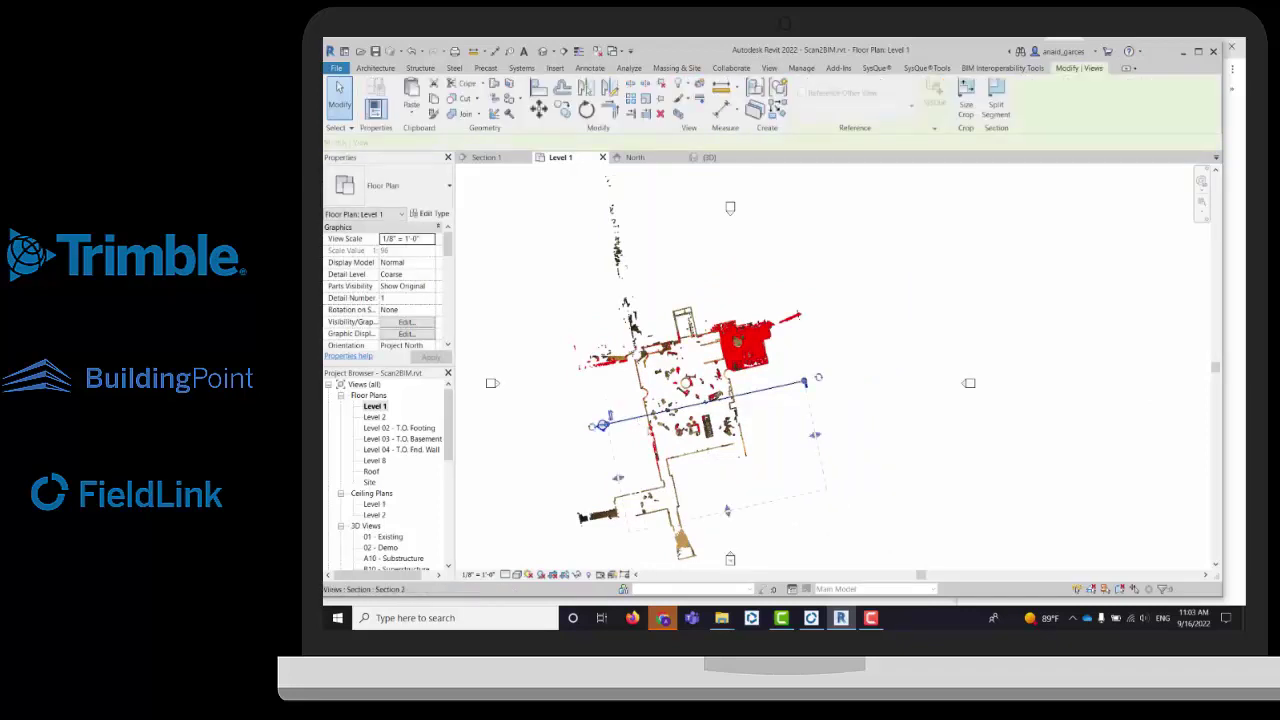
drag(728, 510, 715, 452)
key(Escape)
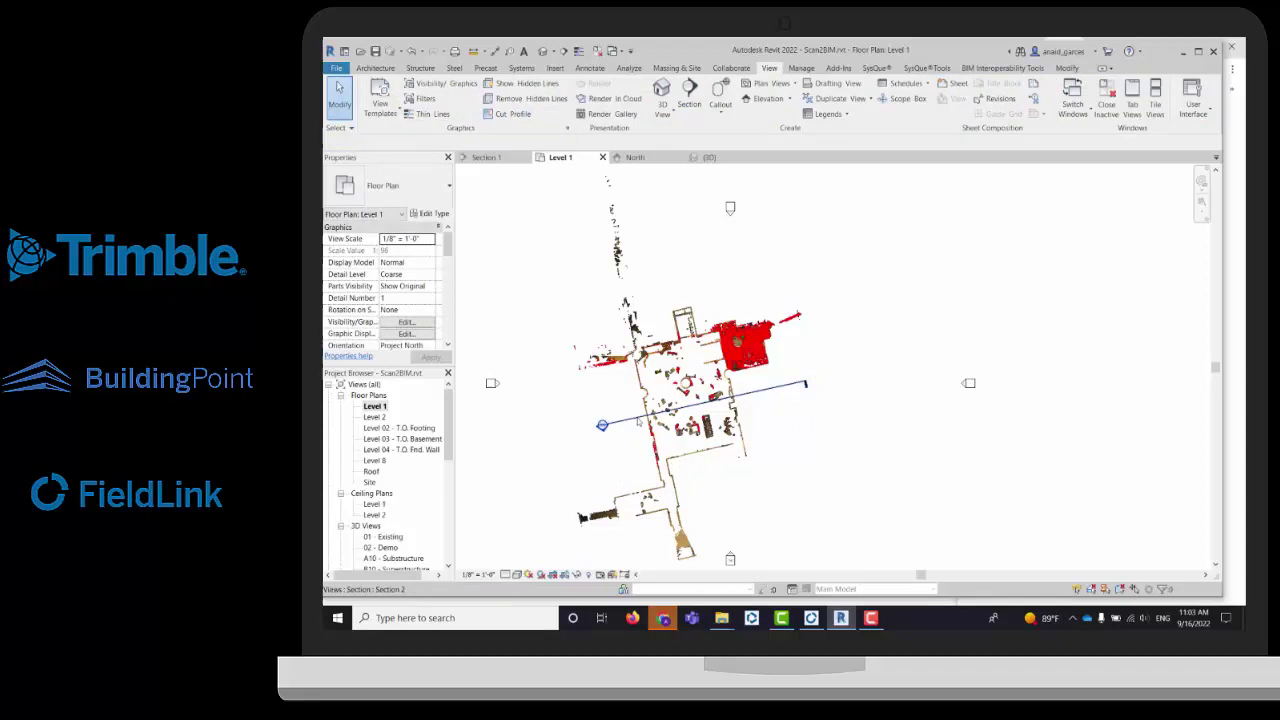
click(629, 423)
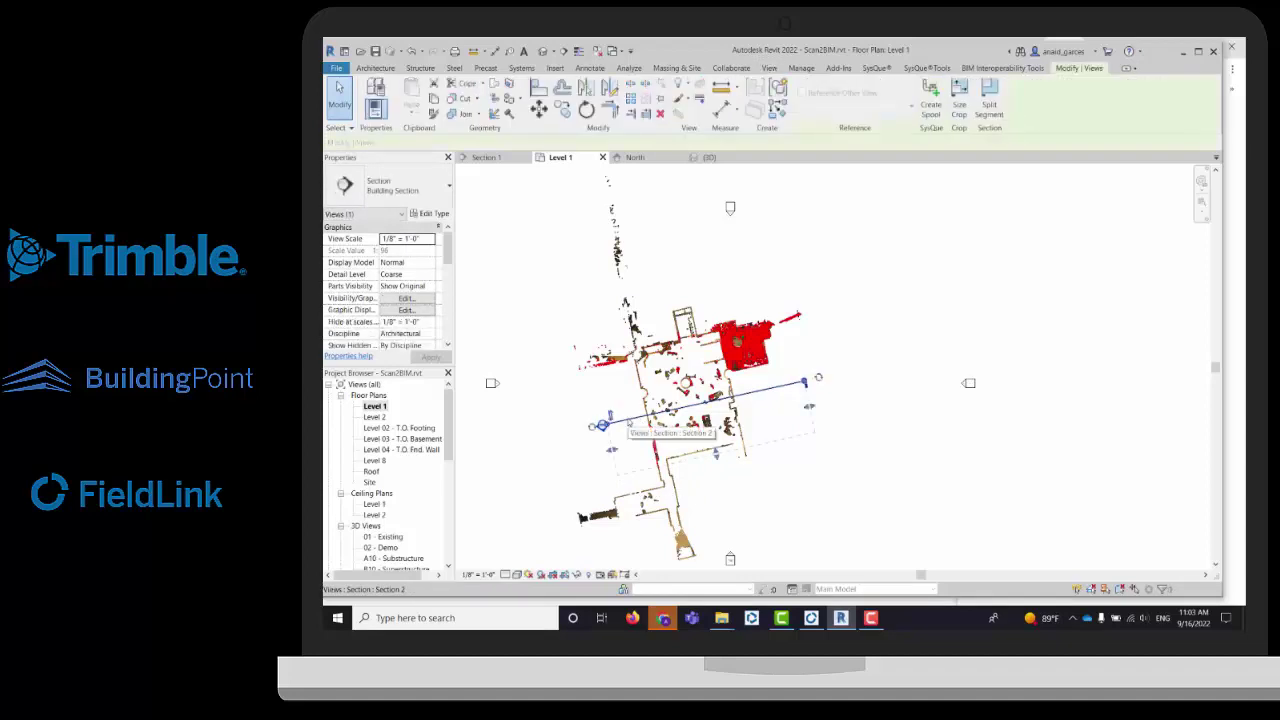
key(Escape)
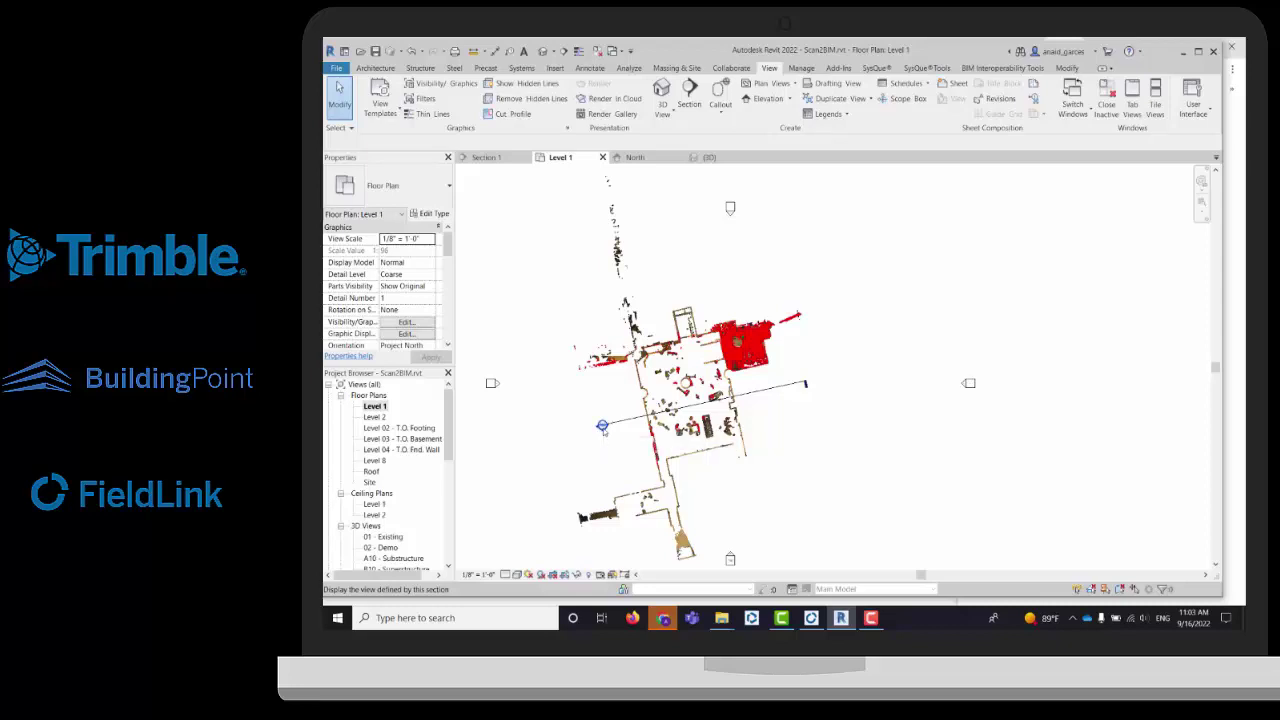
Open the Section 2 view and raise the top edge of its crop region.
double_click(602, 427)
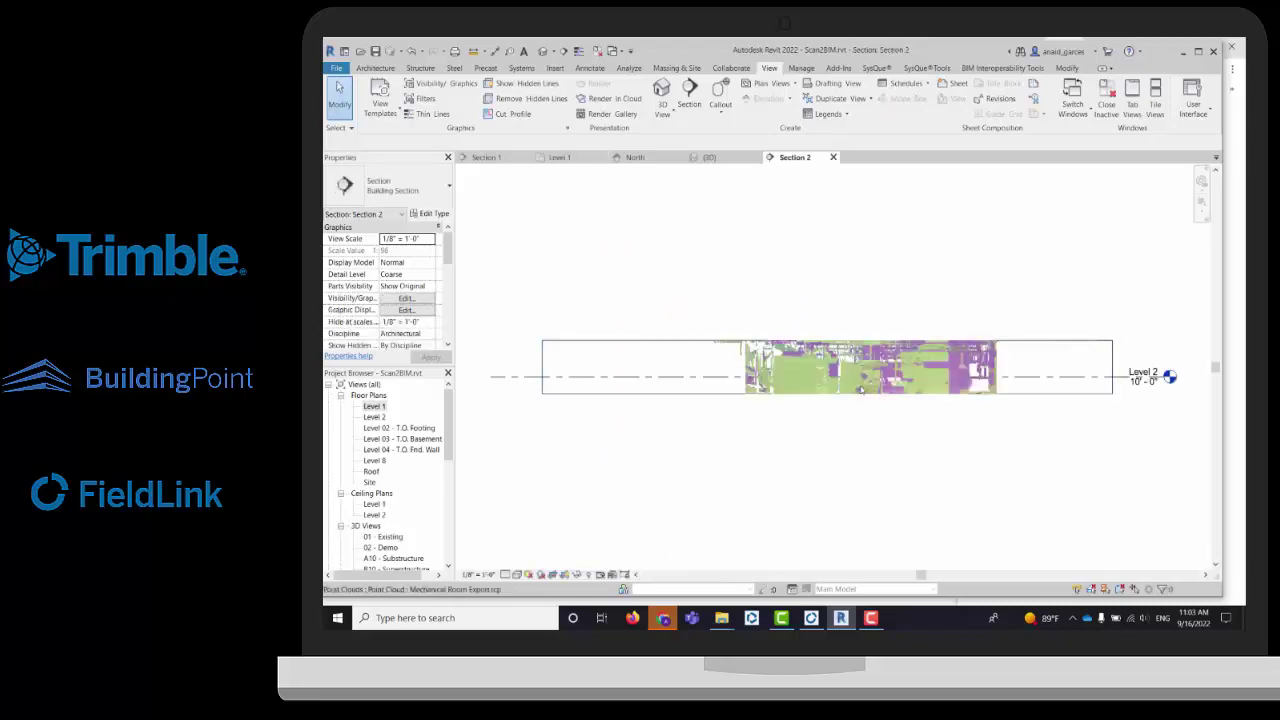
scroll(850, 387, up, 2)
scroll(926, 387, up, 3)
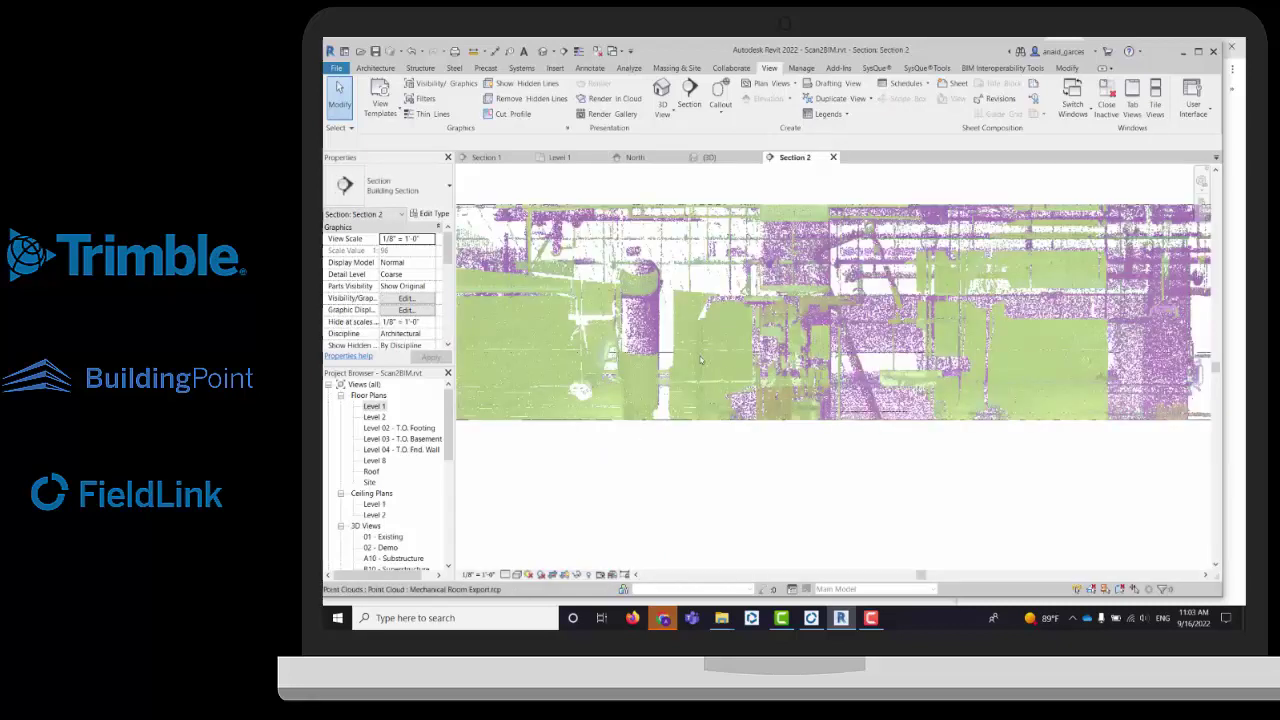
scroll(742, 300, down, 3)
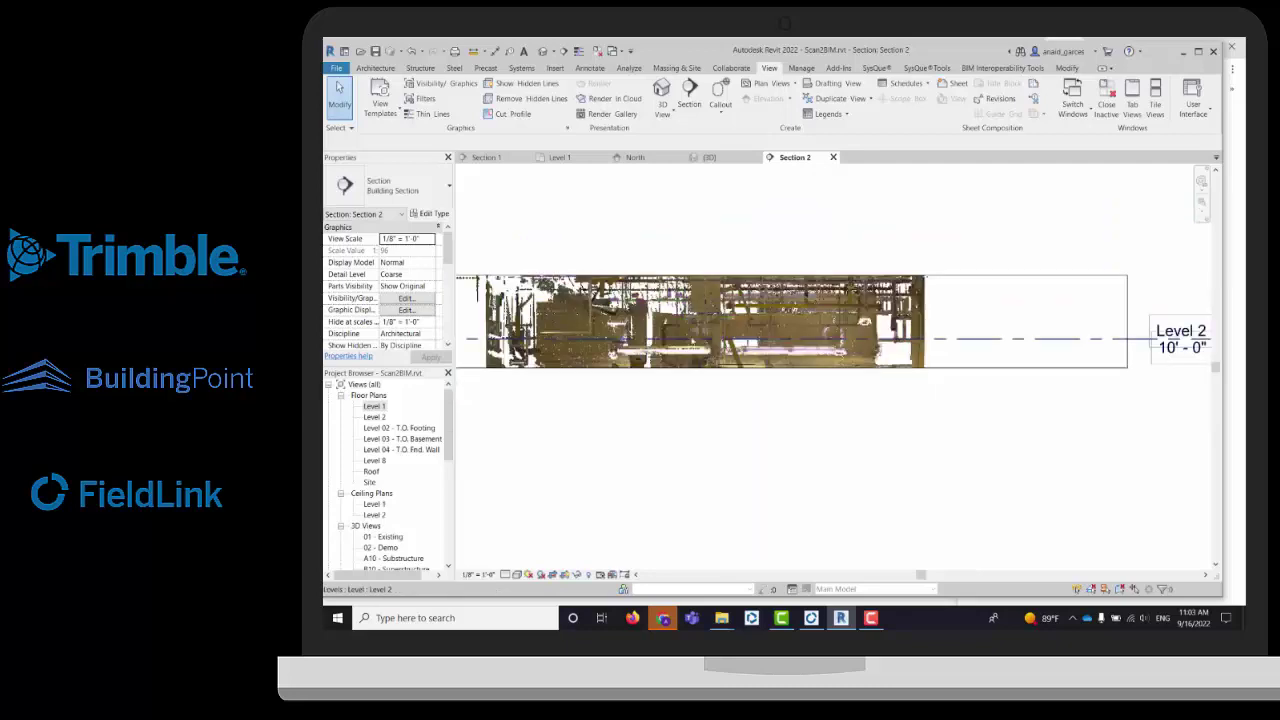
click(742, 275)
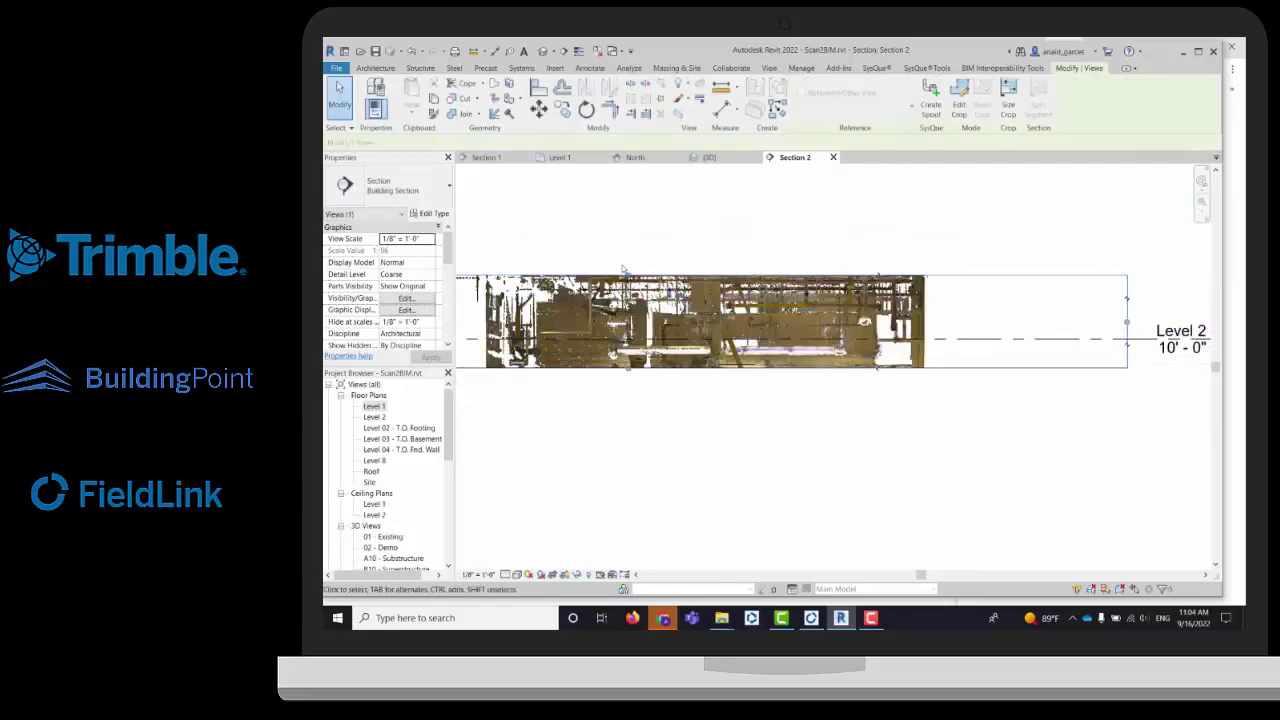
drag(628, 276, 628, 246)
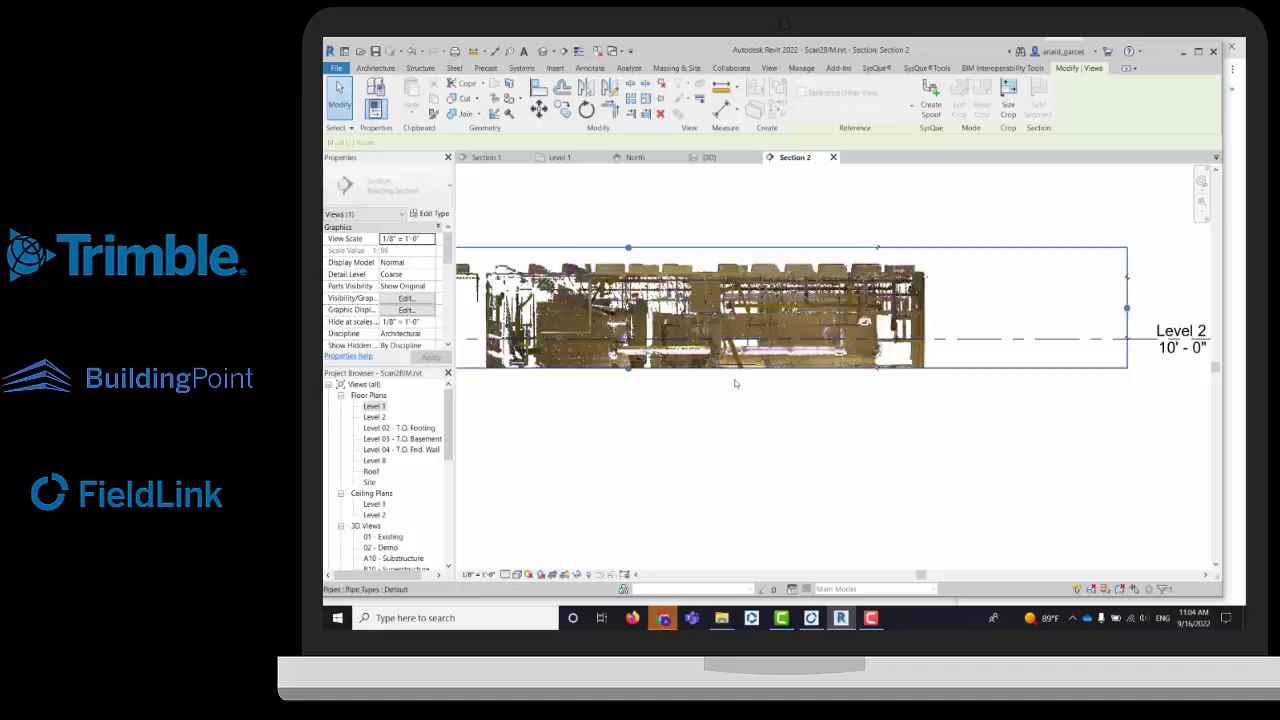
click(677, 432)
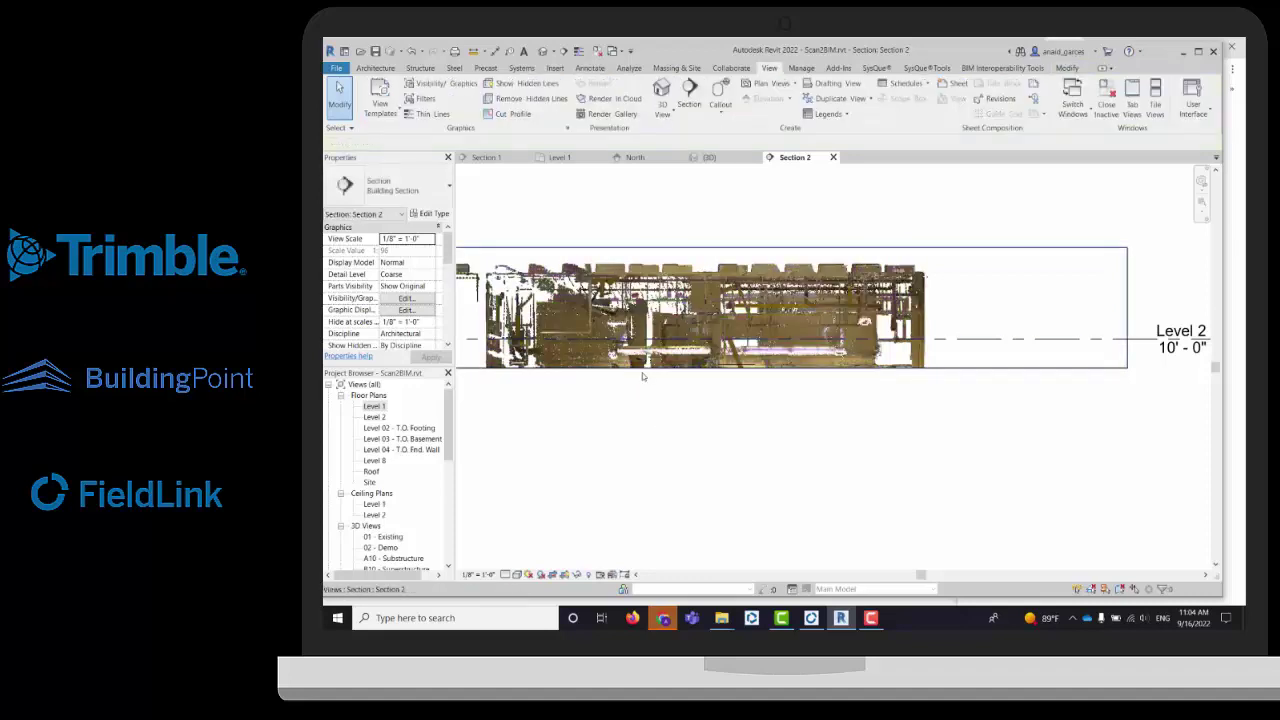
Drag Section 2's crop bottom down to reveal lower levels, then return to Level 1.
click(636, 368)
drag(637, 380, 640, 397)
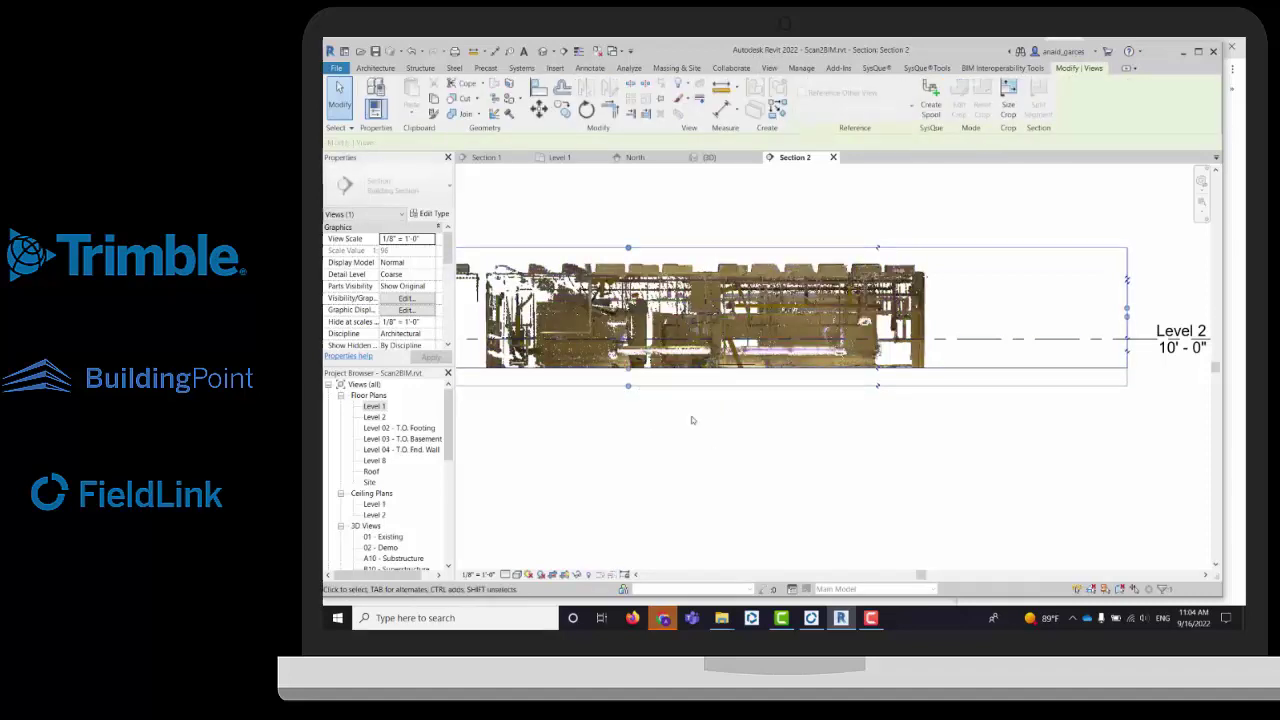
click(711, 466)
click(621, 389)
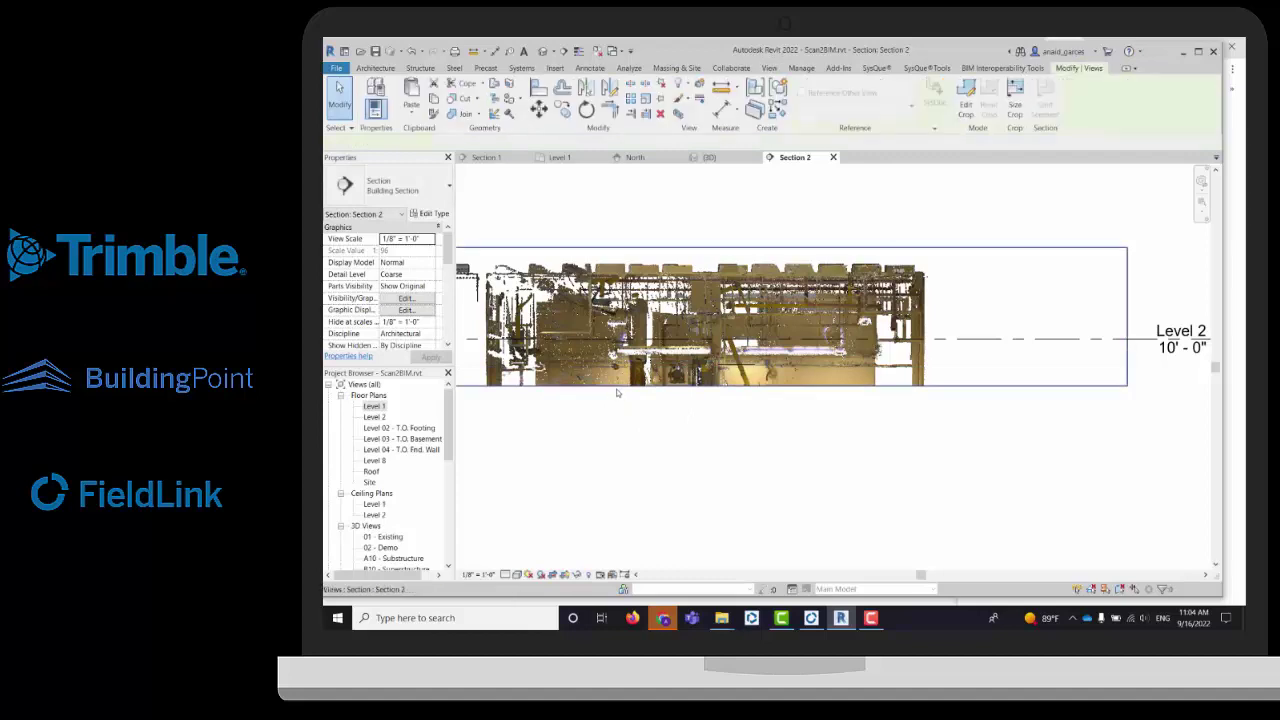
drag(628, 386, 631, 491)
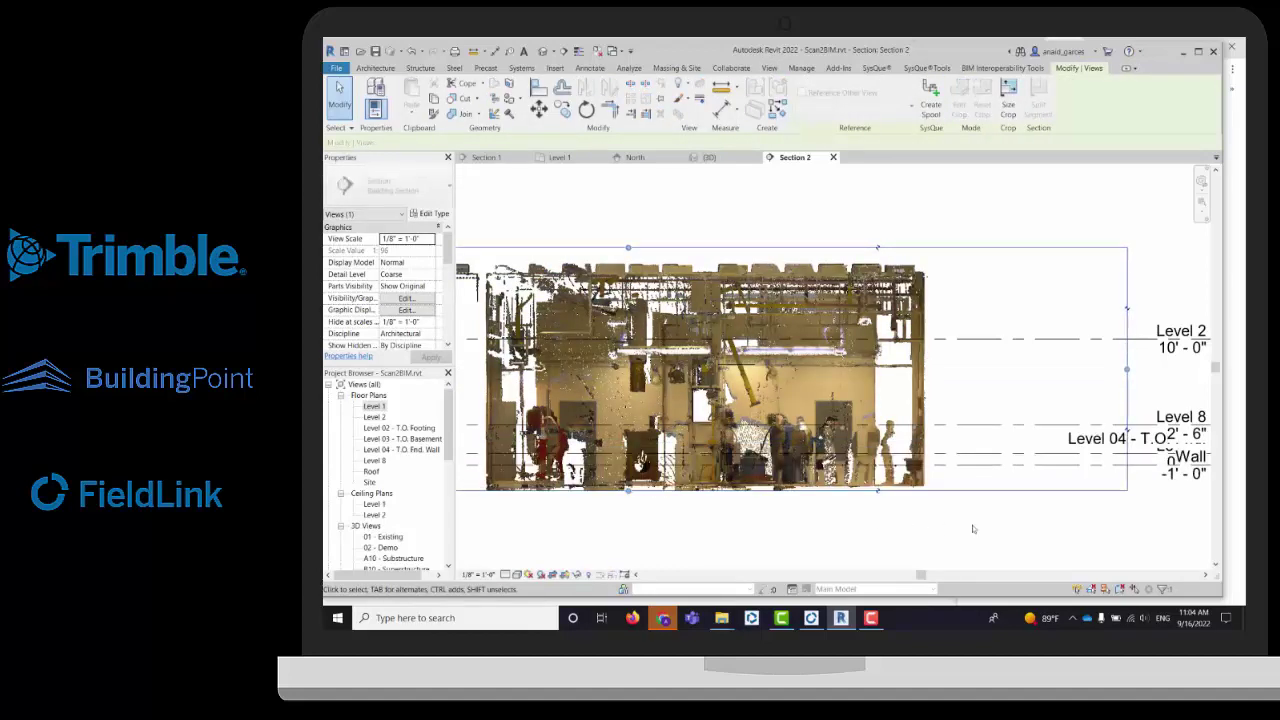
click(984, 522)
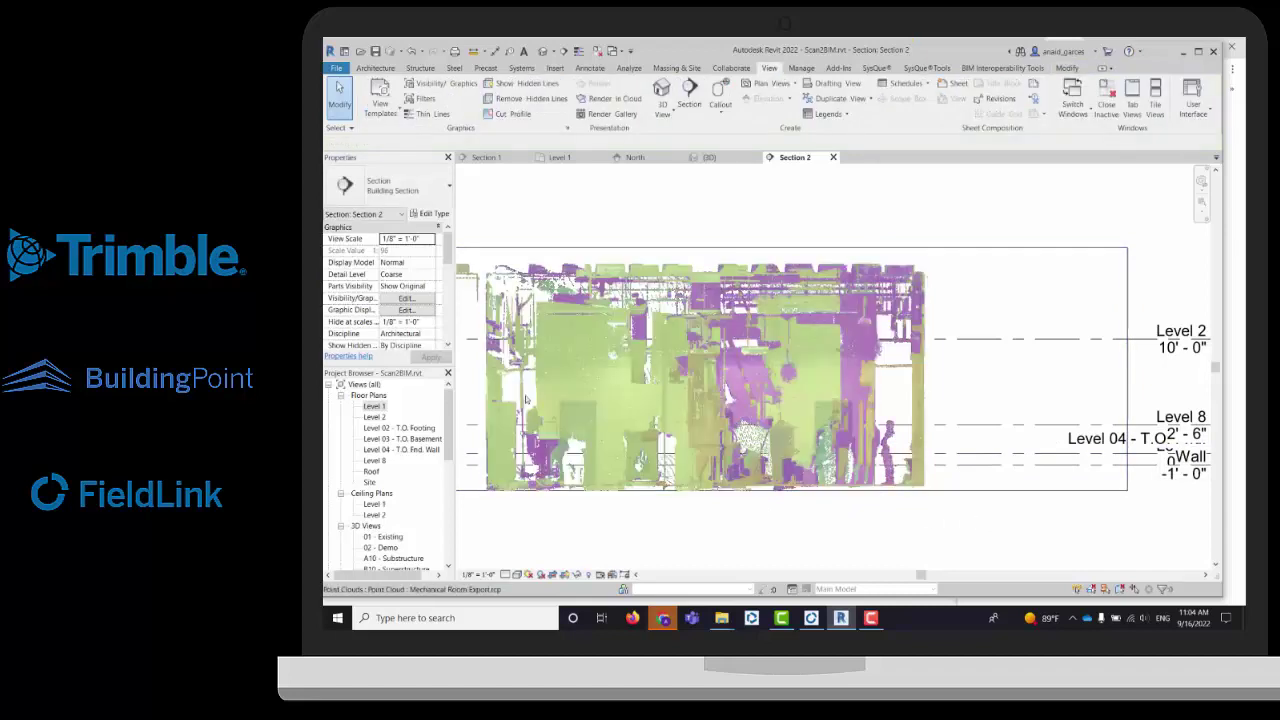
double_click(373, 406)
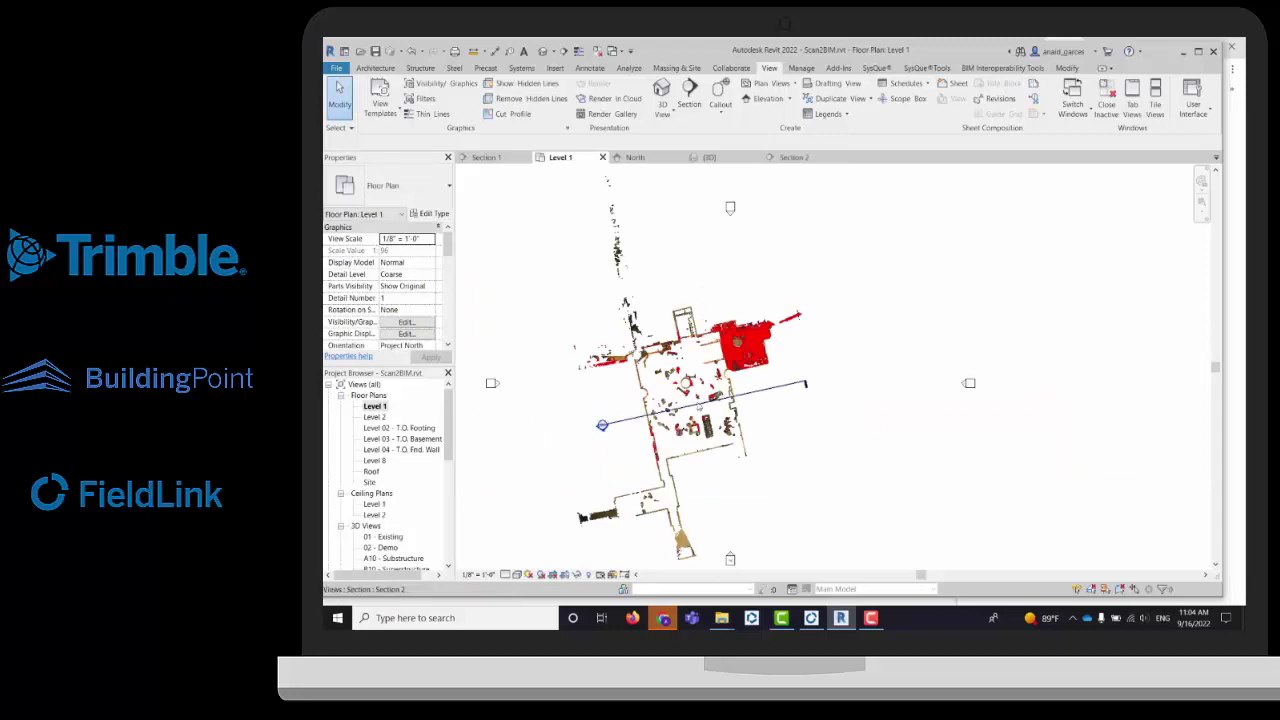
Draw a new section from below the plan's lower middle up toward its top, across the cloud.
scroll(687, 392, up, 3)
scroll(695, 394, up, 3)
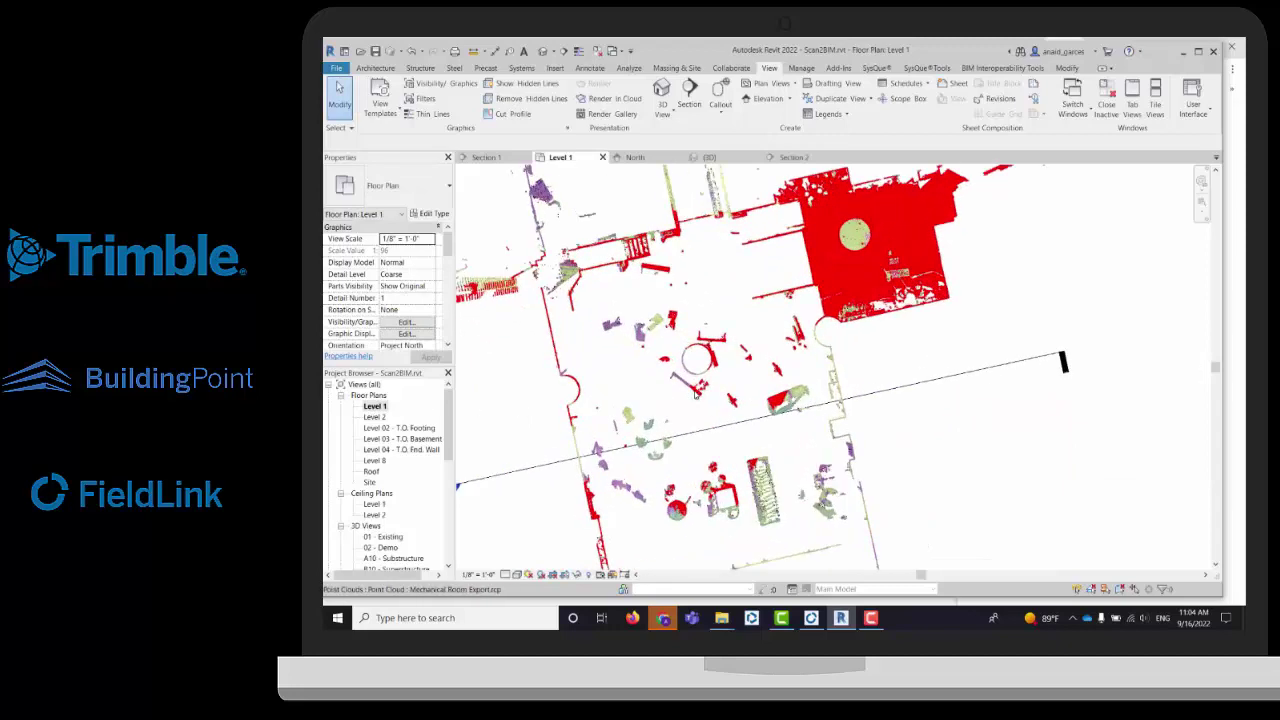
scroll(722, 405, down, 2)
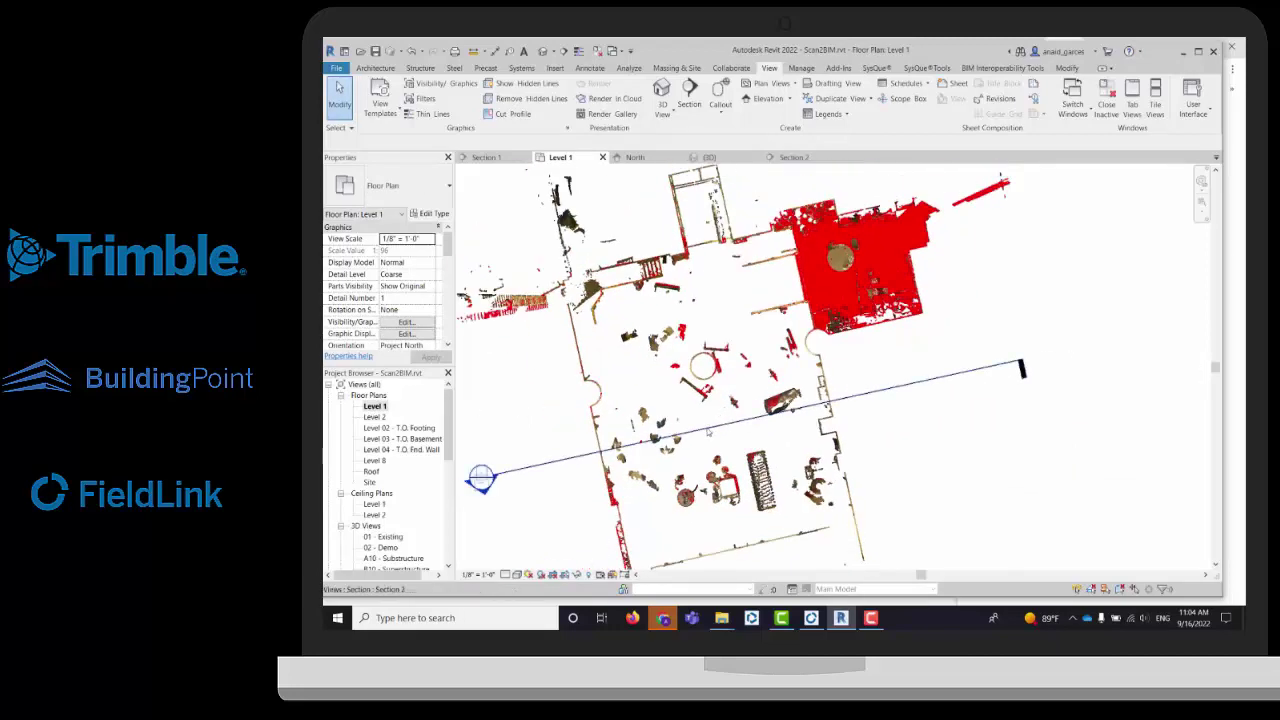
click(707, 432)
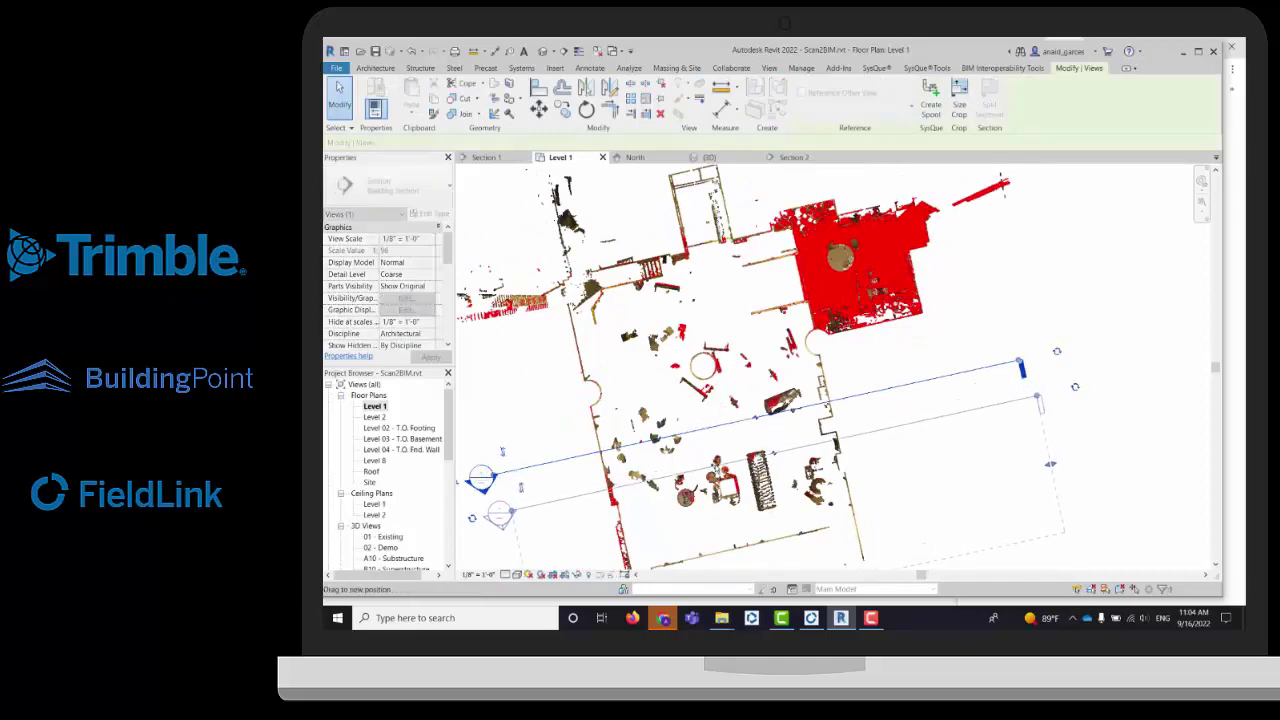
scroll(701, 491, down, 2)
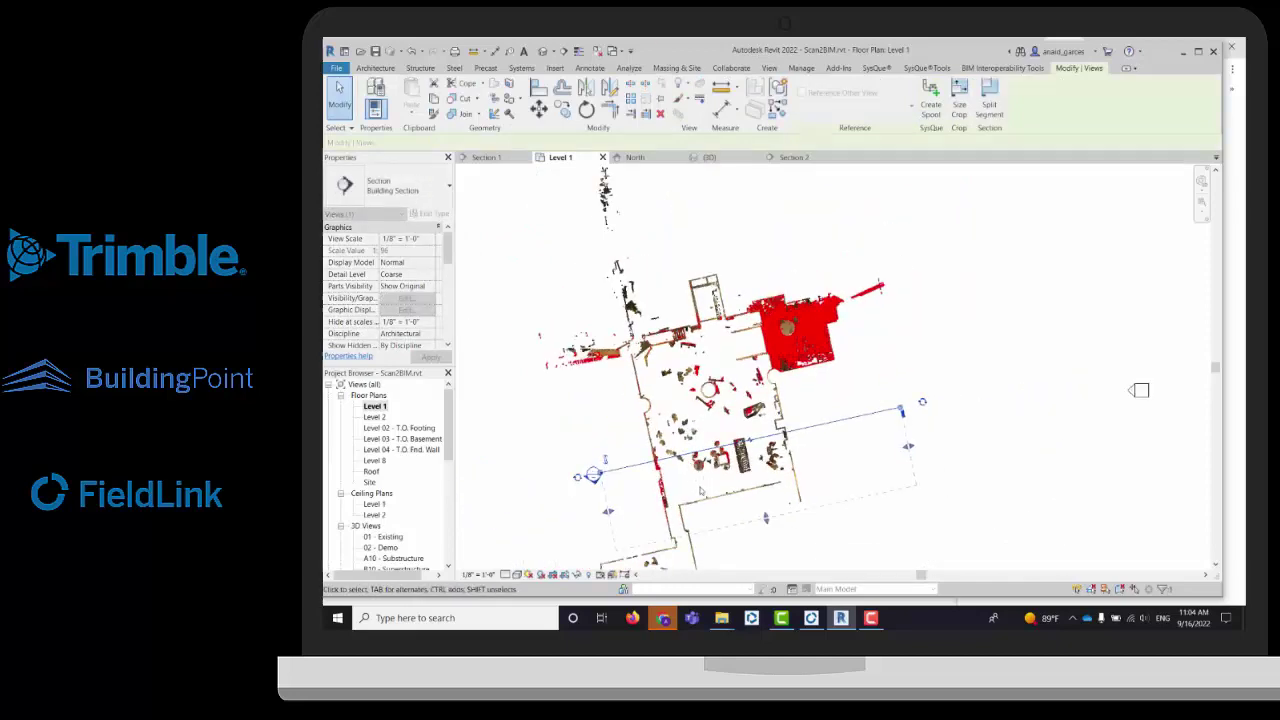
scroll(701, 491, up, 3)
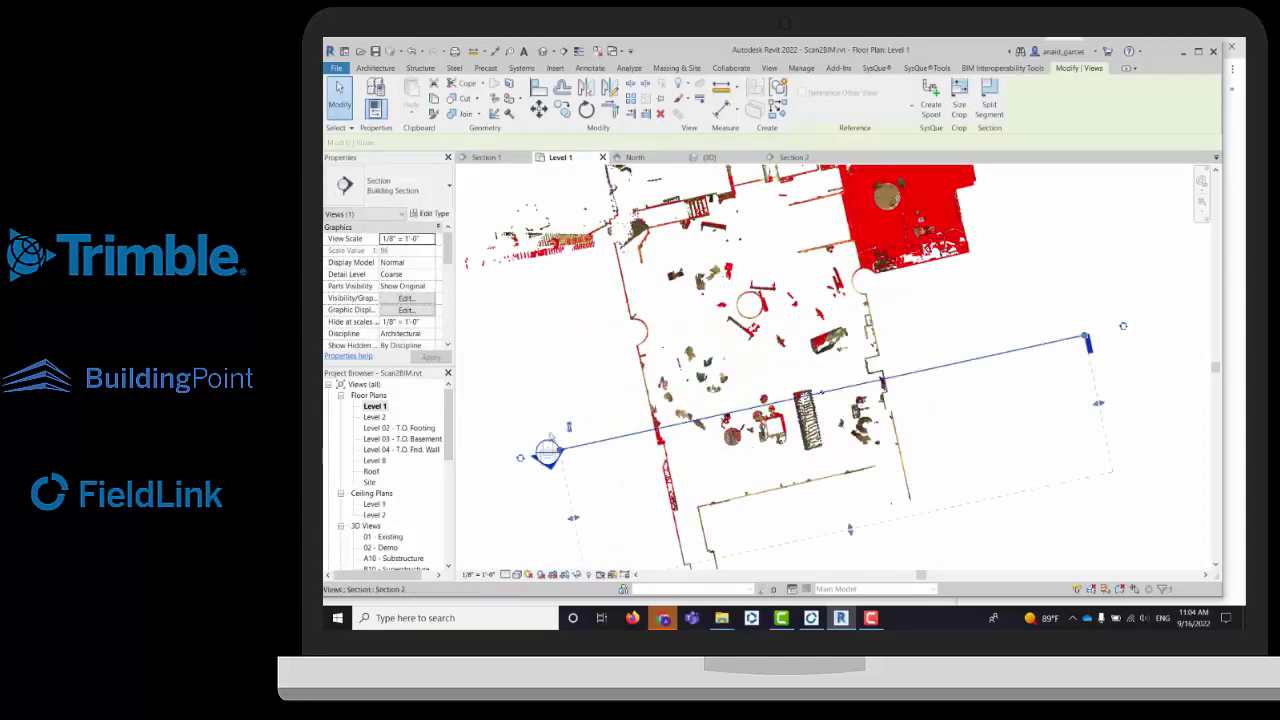
key(Escape)
scroll(761, 401, down, 2)
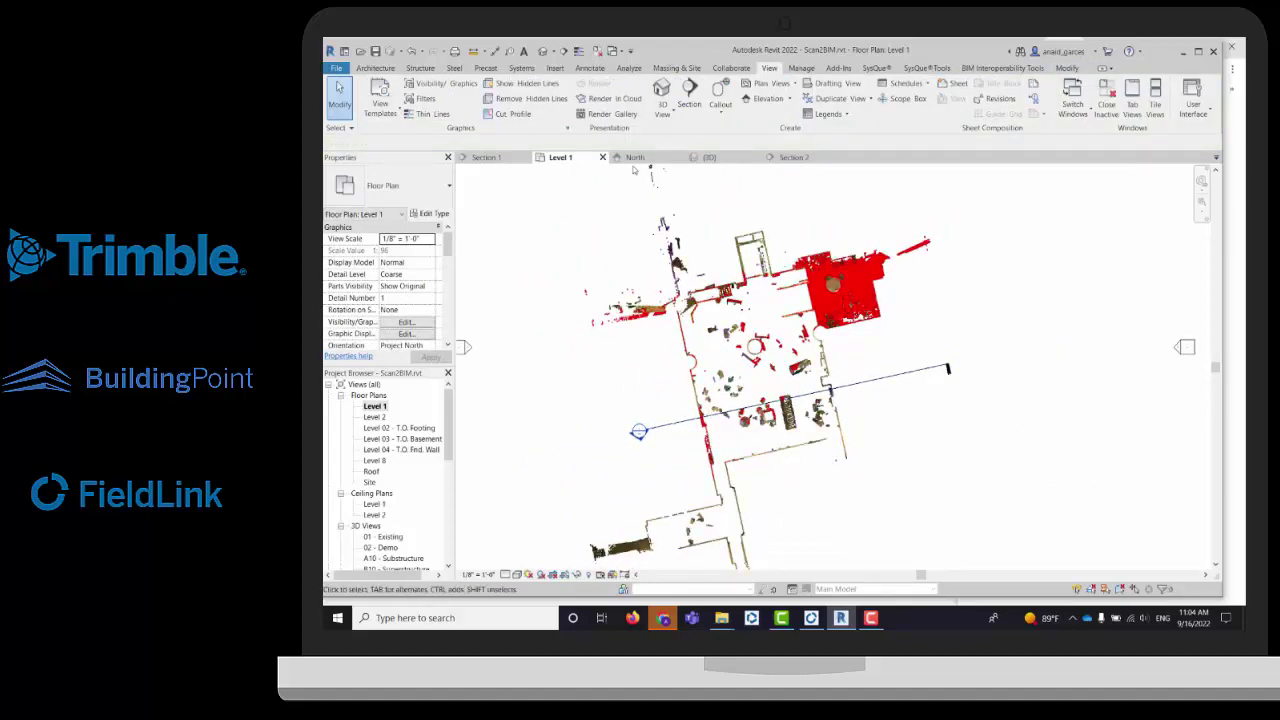
click(689, 98)
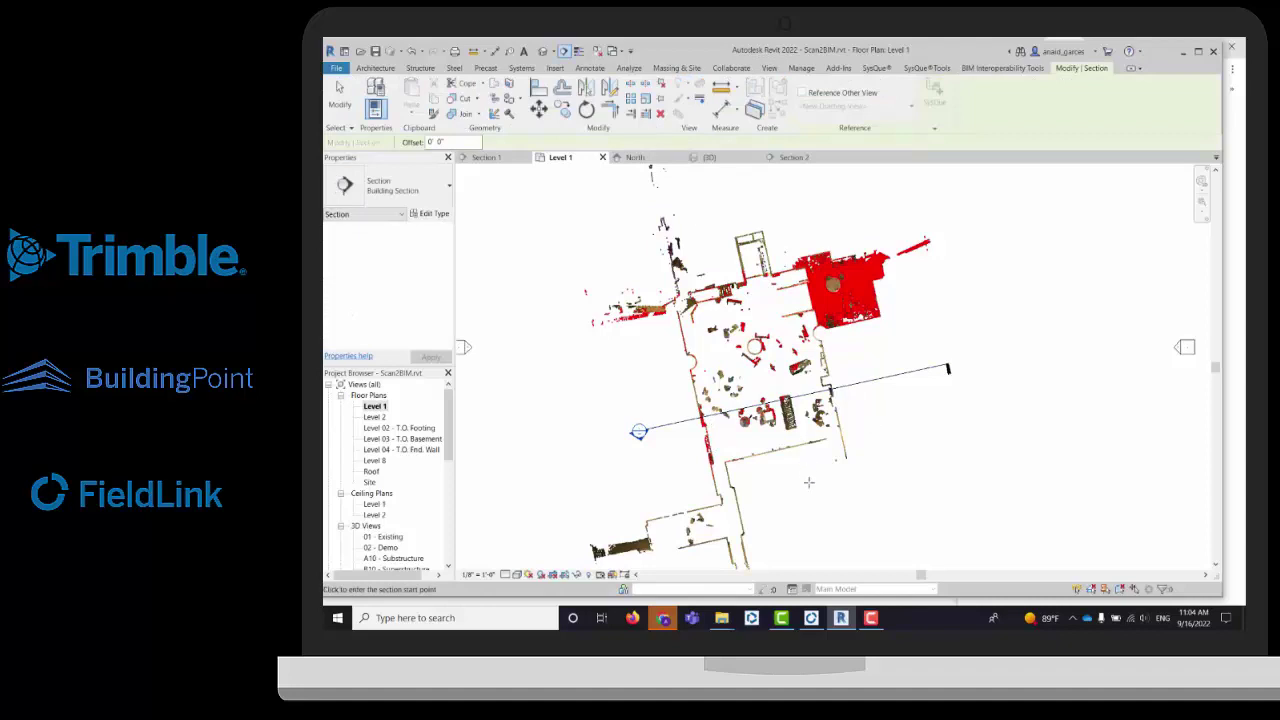
click(785, 526)
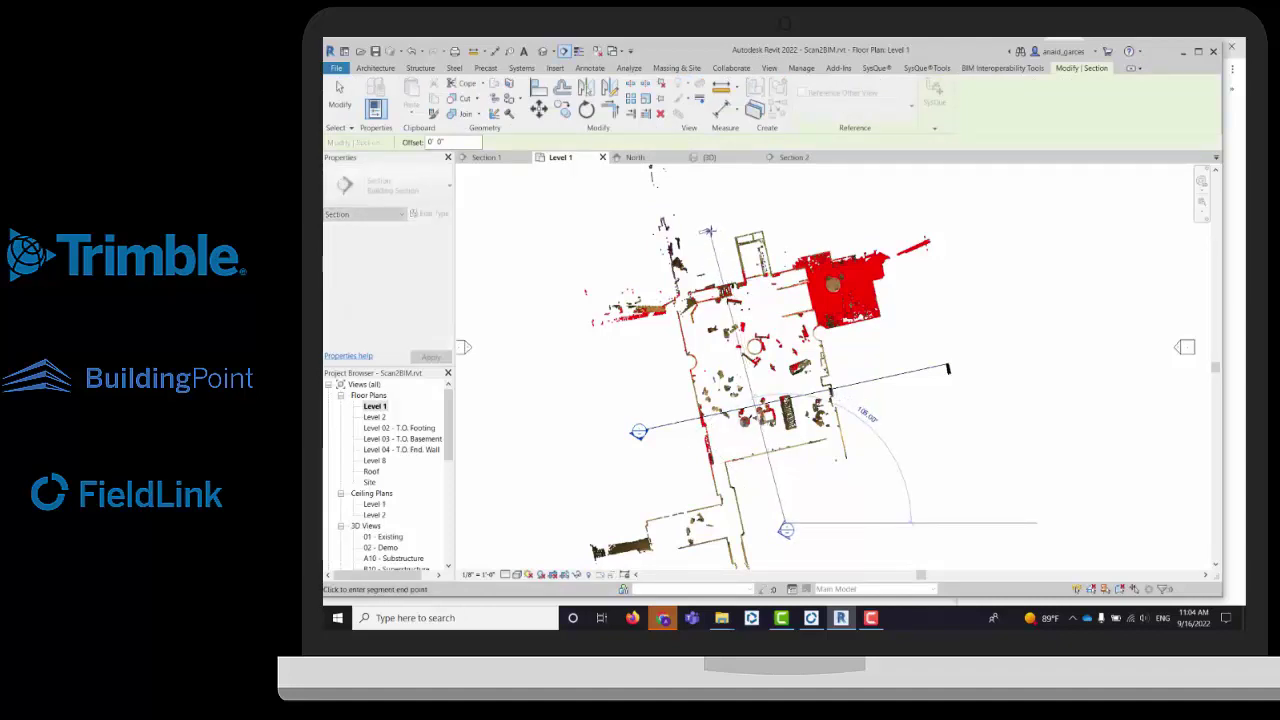
click(707, 231)
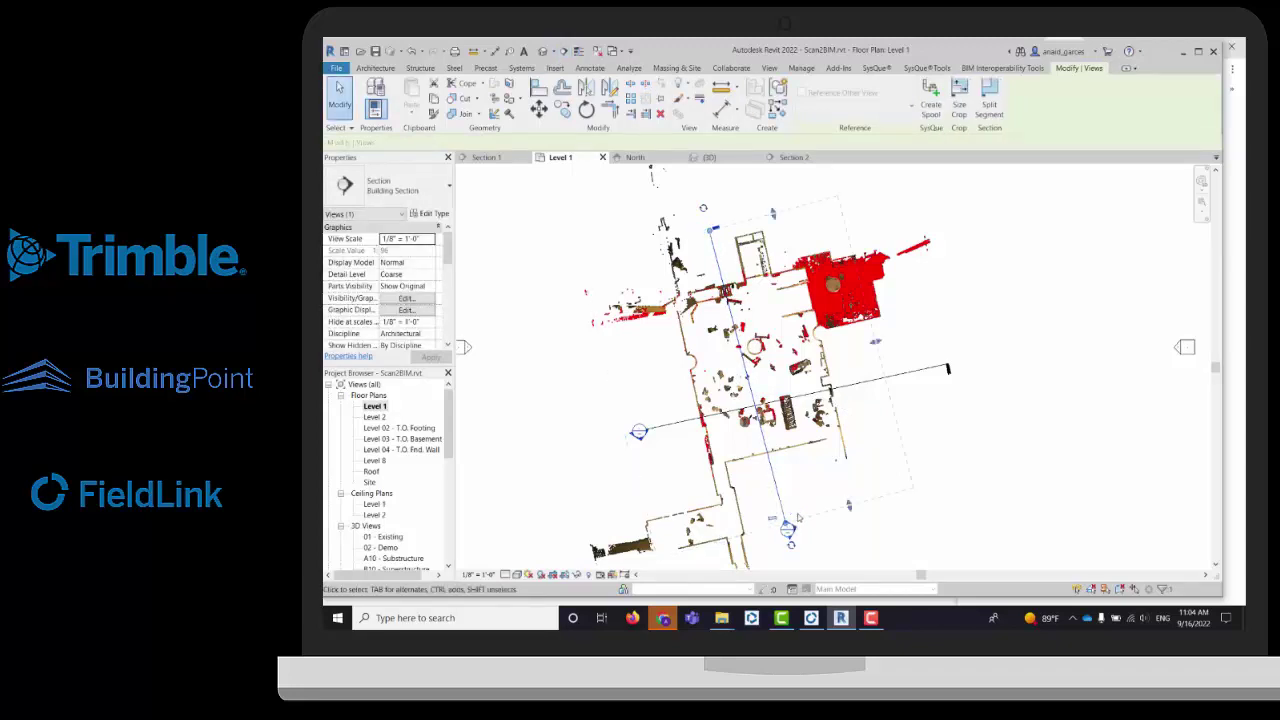
Flip the new section, open Section 3, and drag its crop region's bottom edge down.
key(space)
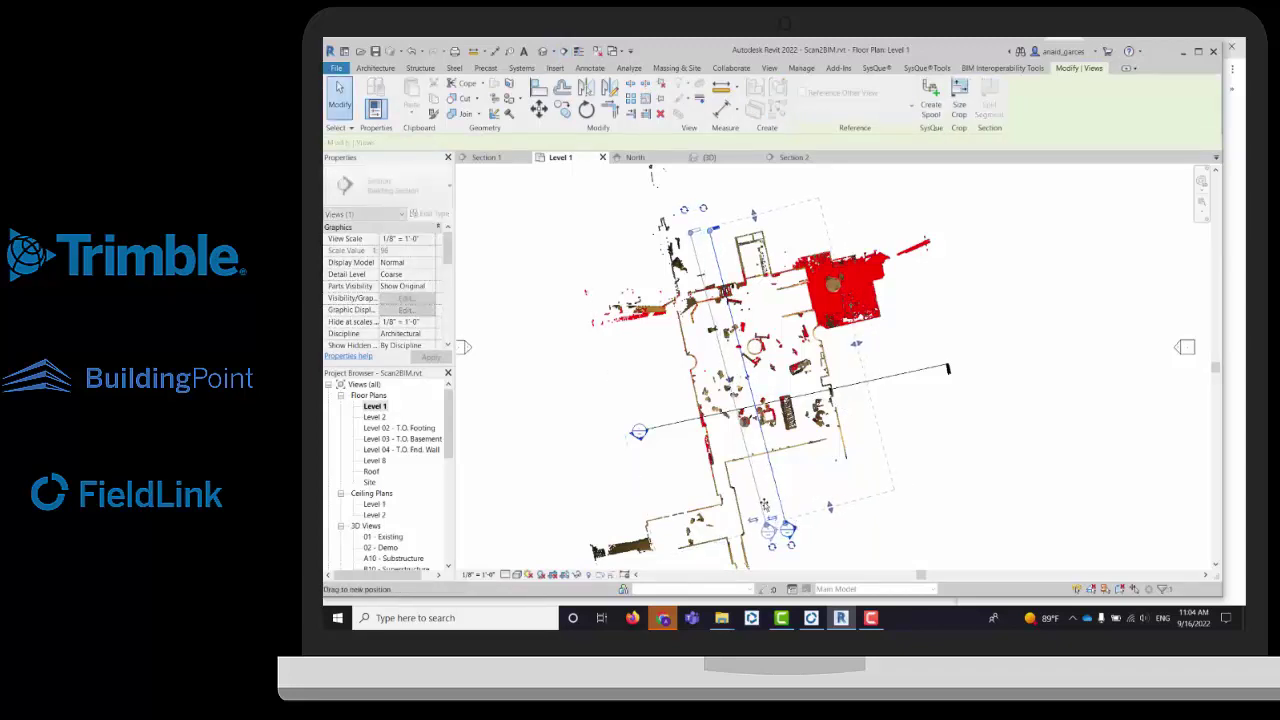
key(Escape)
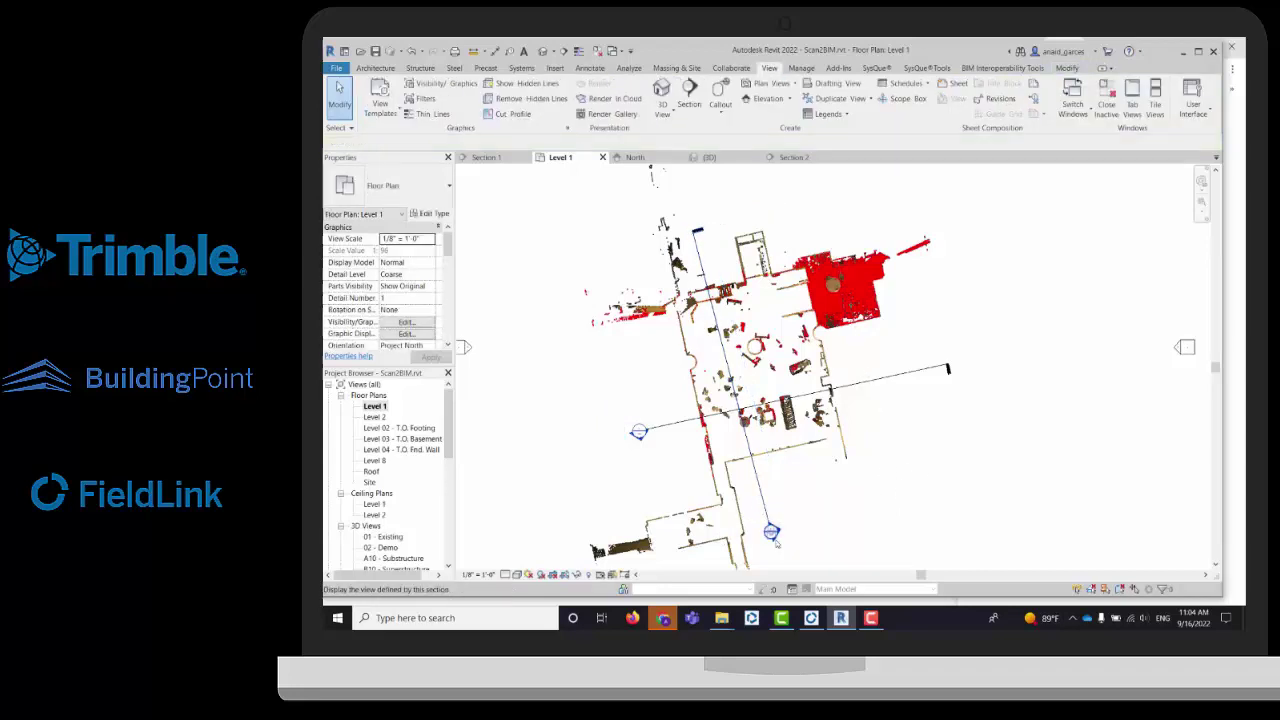
double_click(772, 531)
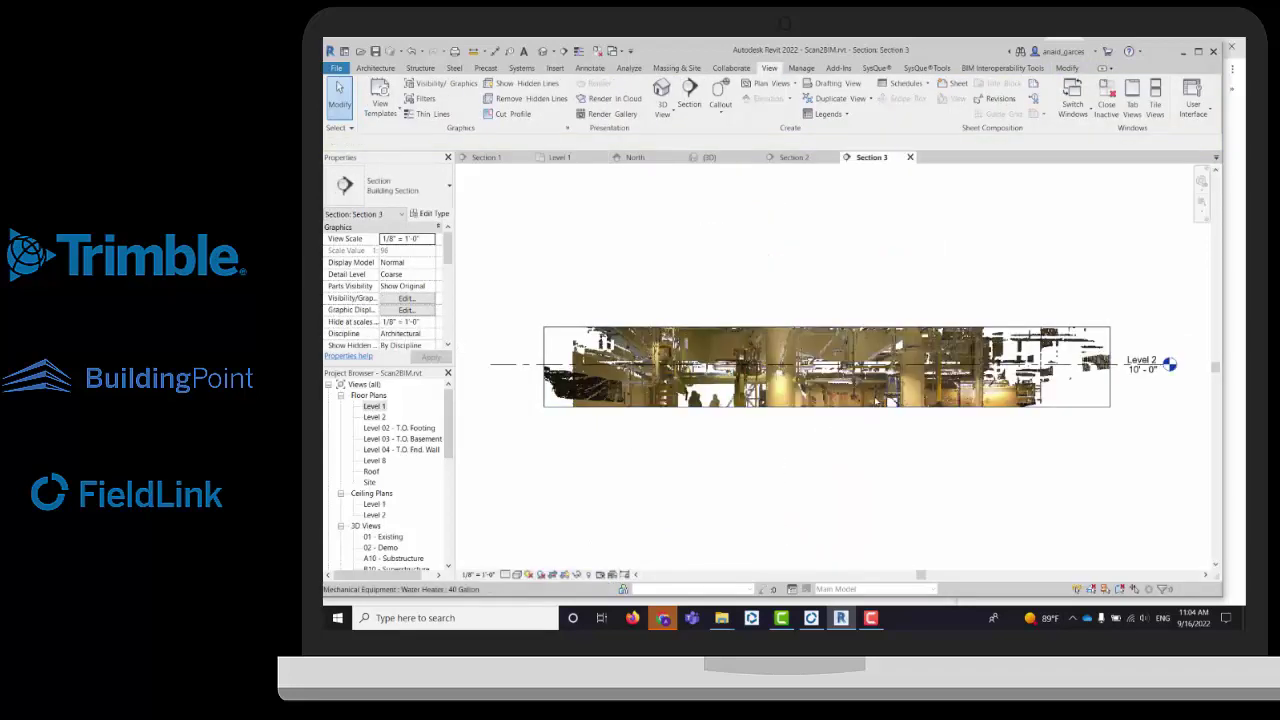
click(855, 408)
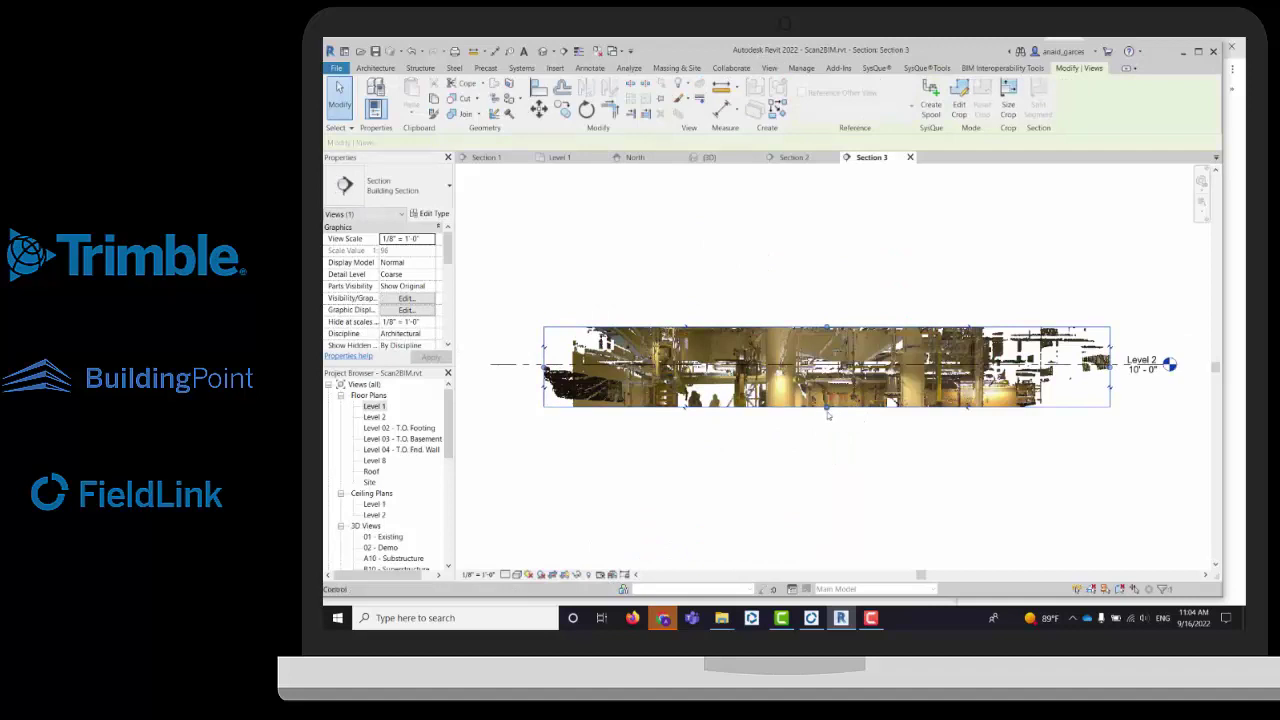
drag(826, 408, 826, 524)
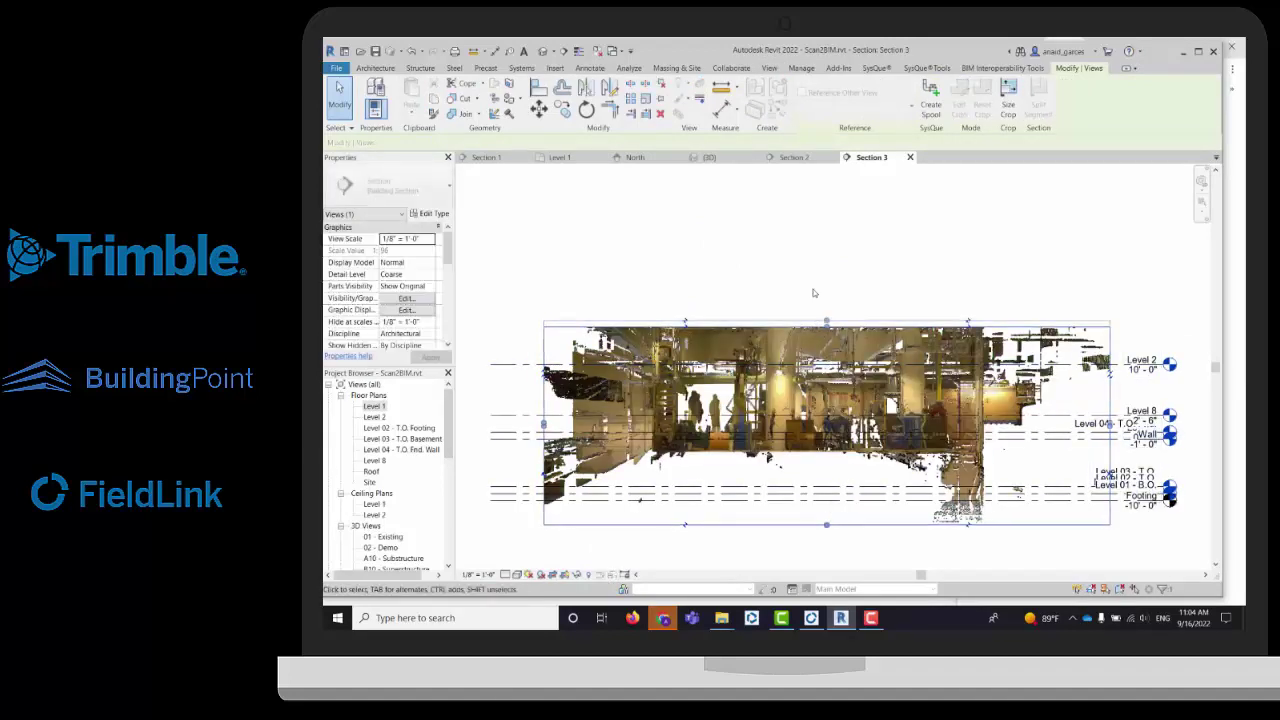
Zoom into the tank and overhead pipes in Section 3.
scroll(697, 393, up, 4)
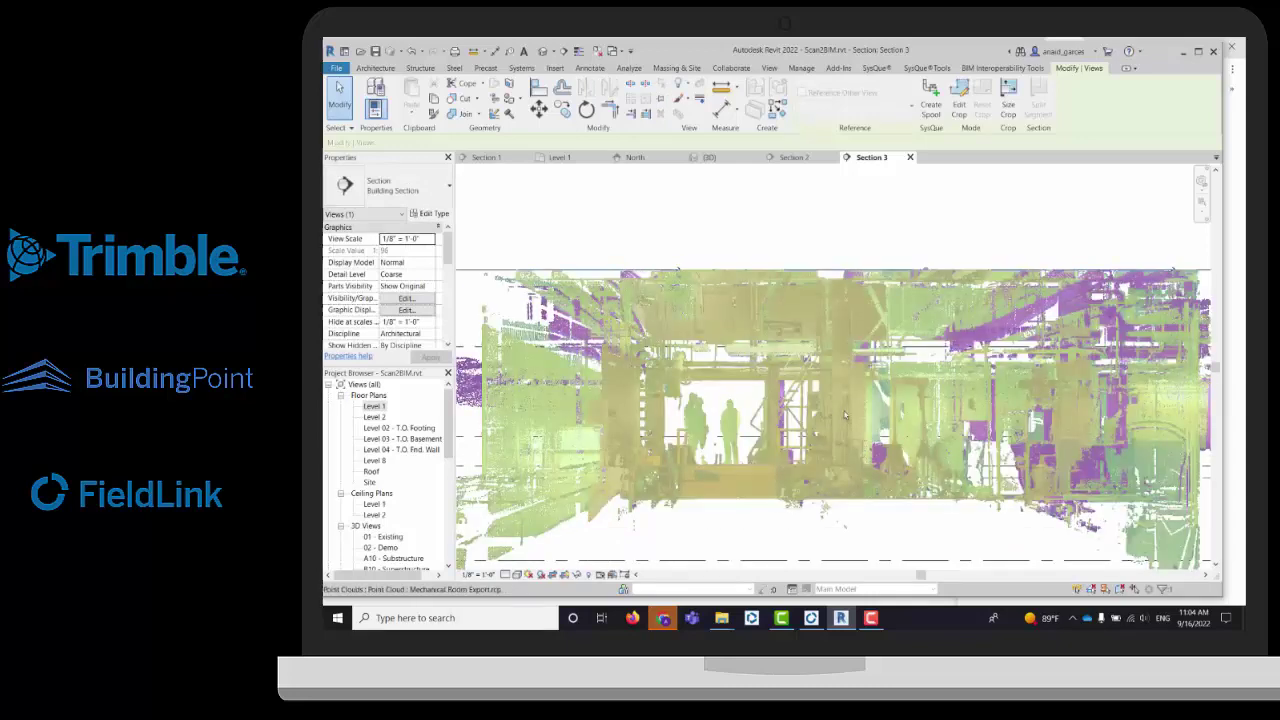
scroll(852, 411, up, 2)
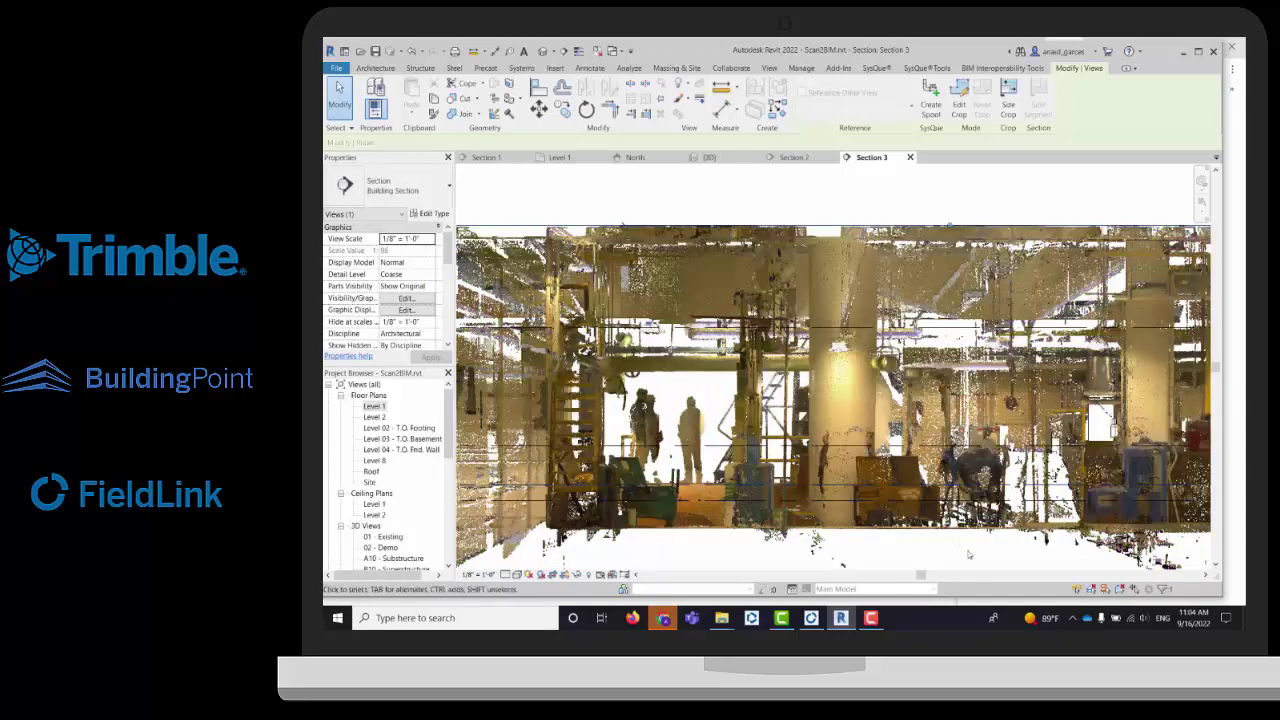
scroll(700, 397, down, 1)
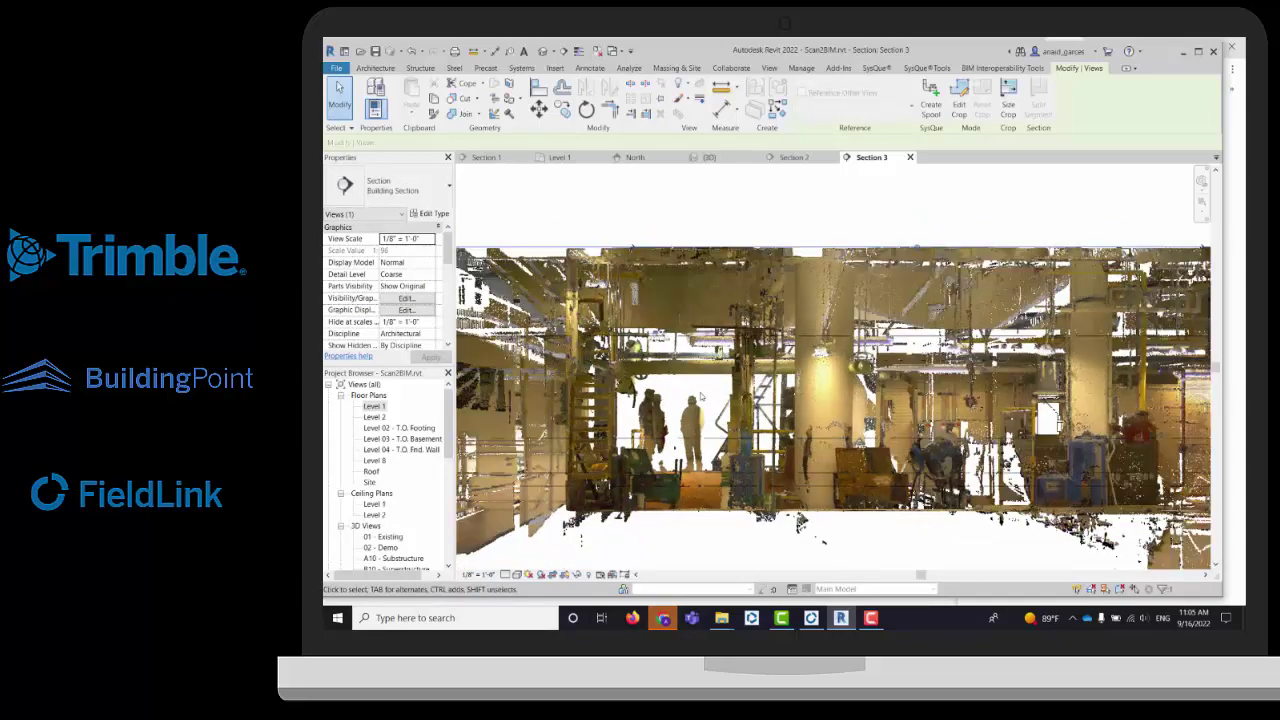
scroll(681, 488, up, 3)
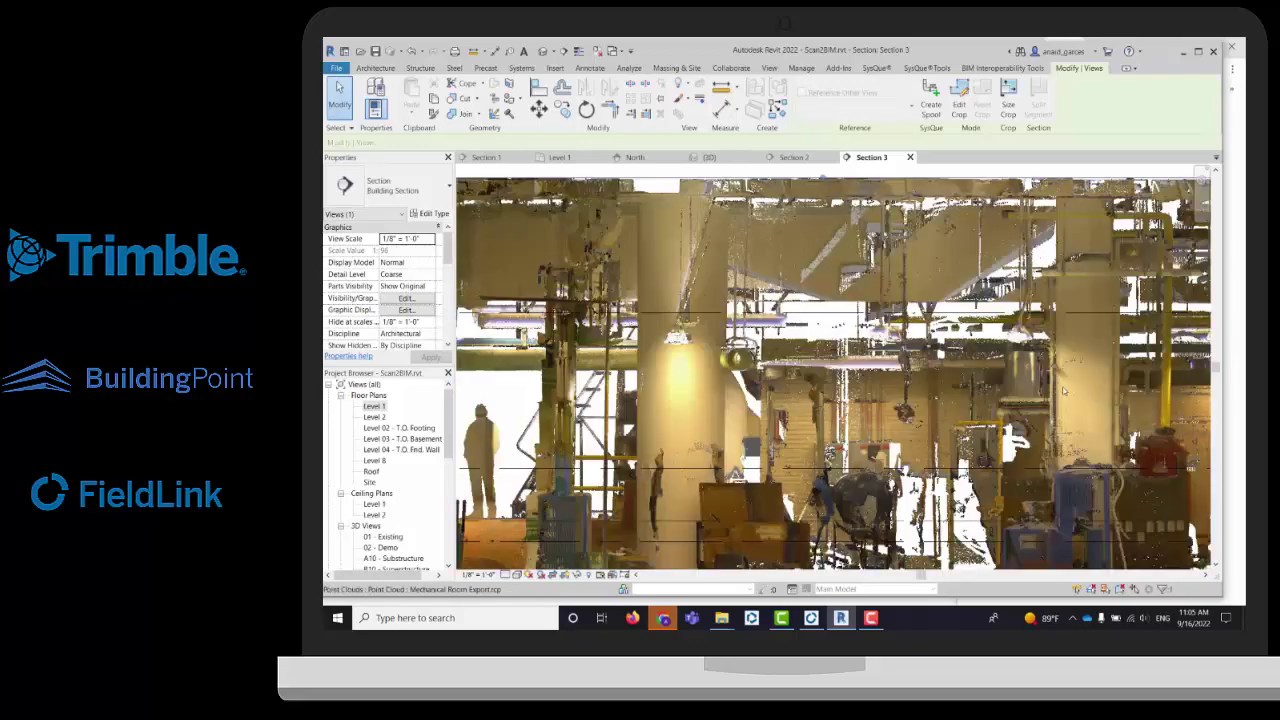
scroll(1050, 402, up, 3)
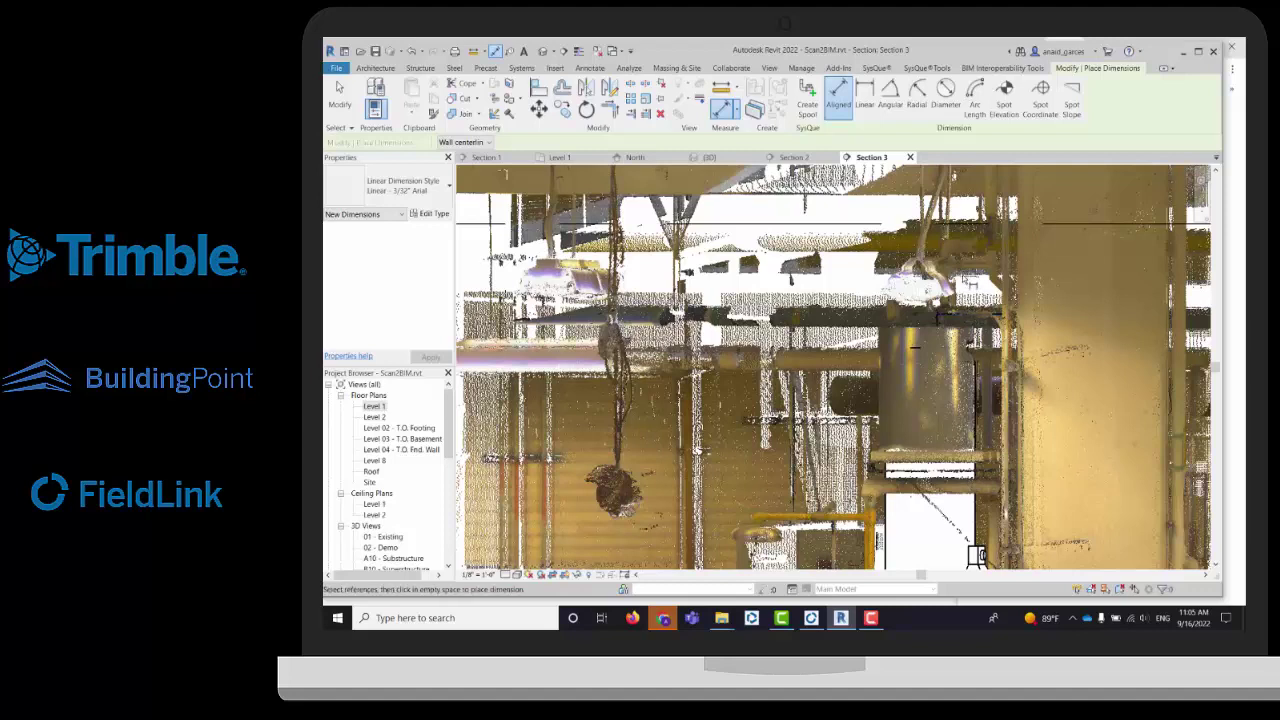
Start the linear dimension tool, zoom around Section 3, then cancel without placing dimensions.
click(864, 95)
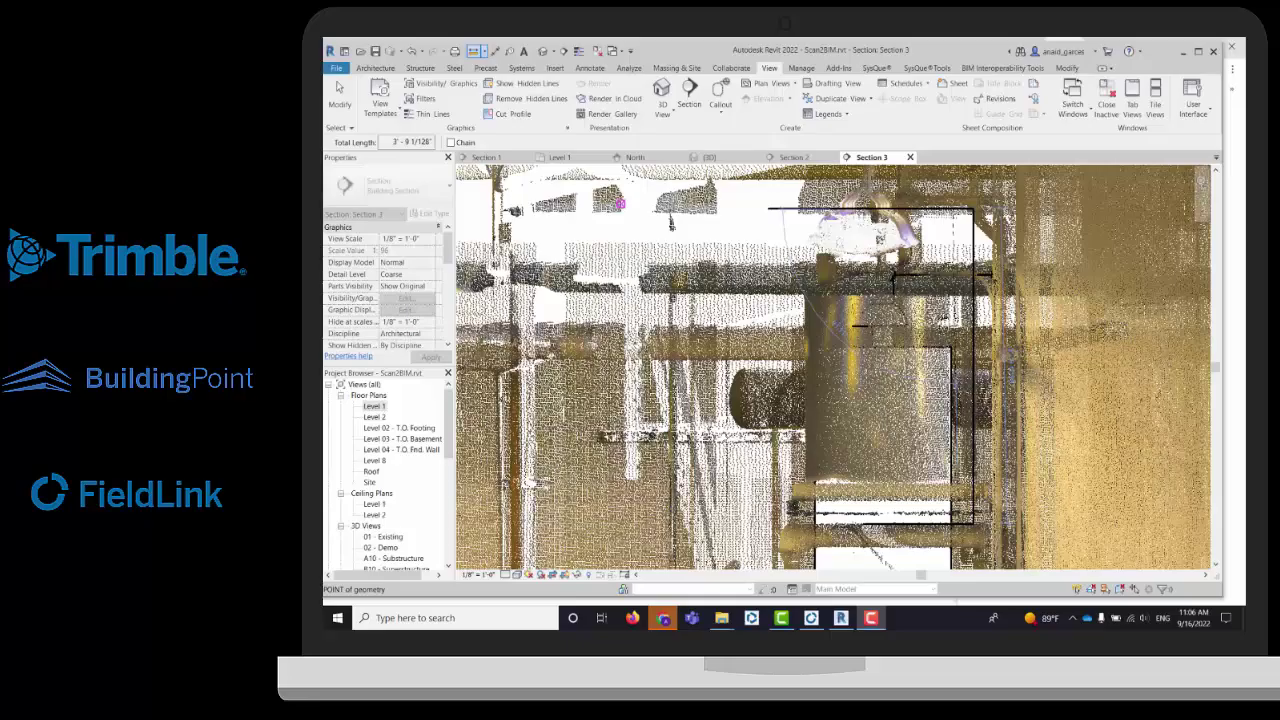
scroll(1000, 350, up, 2)
scroll(1012, 351, up, 5)
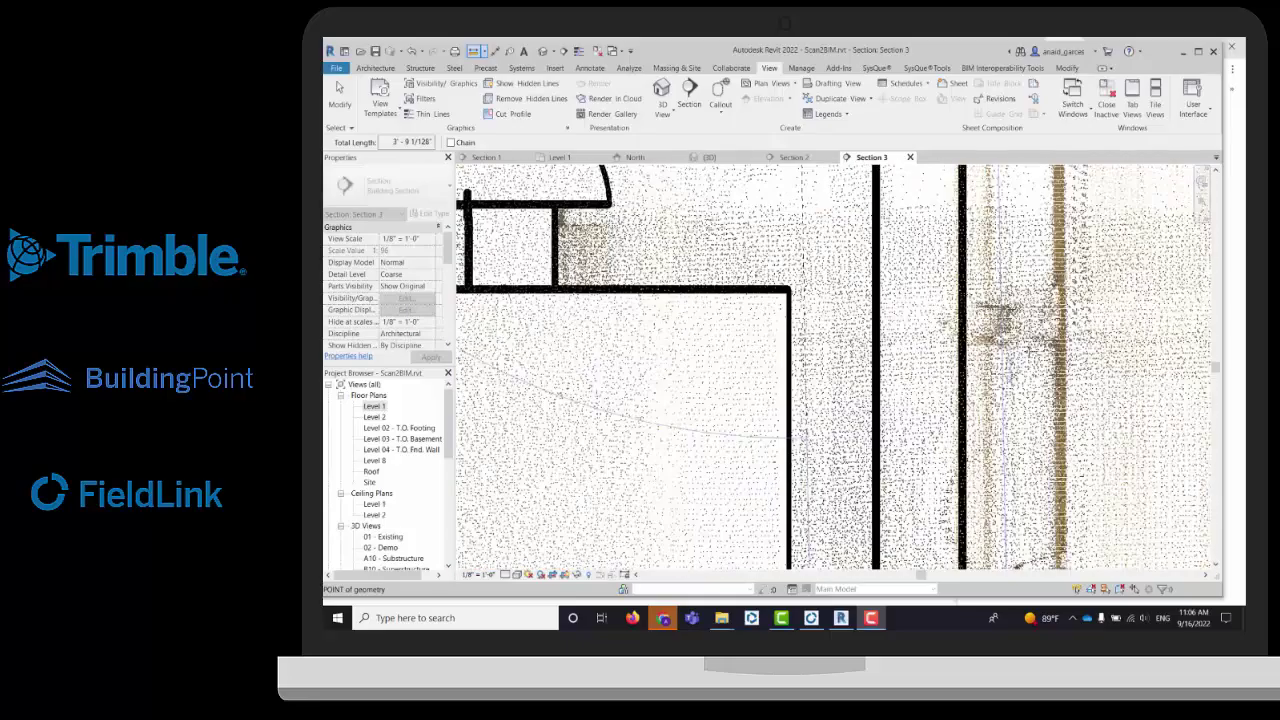
scroll(1008, 391, up, 2)
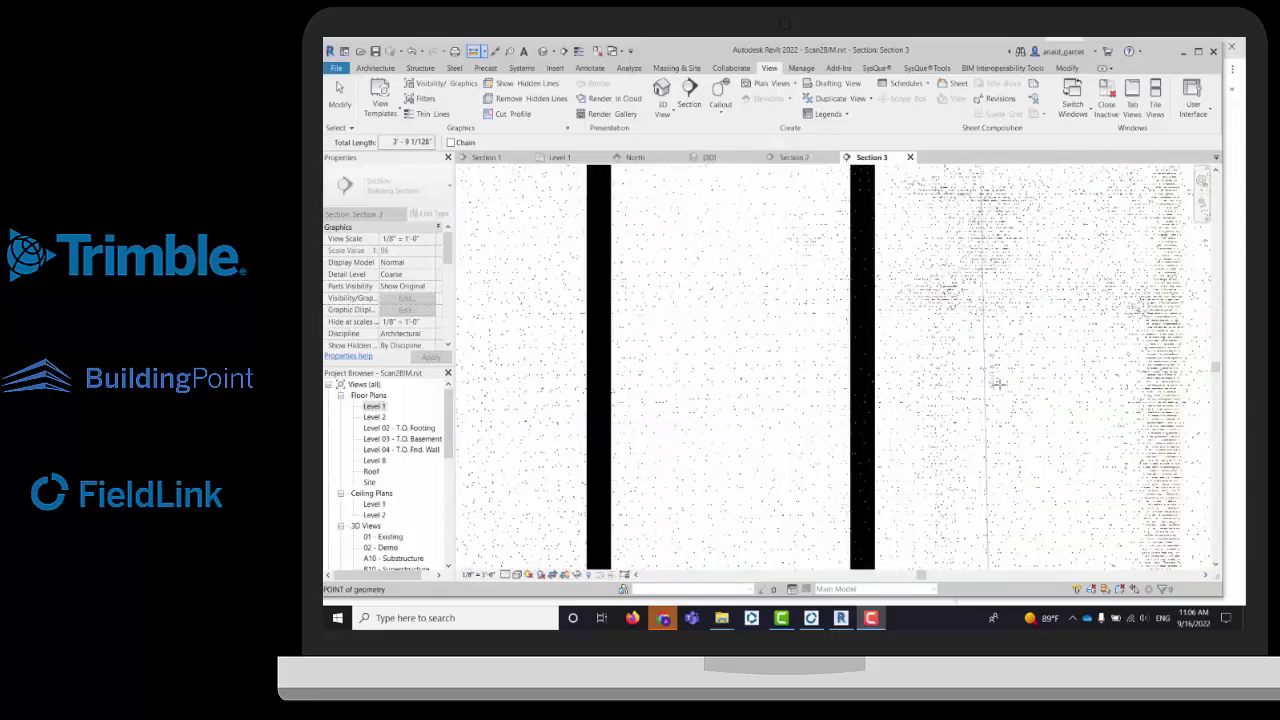
scroll(998, 383, down, 7)
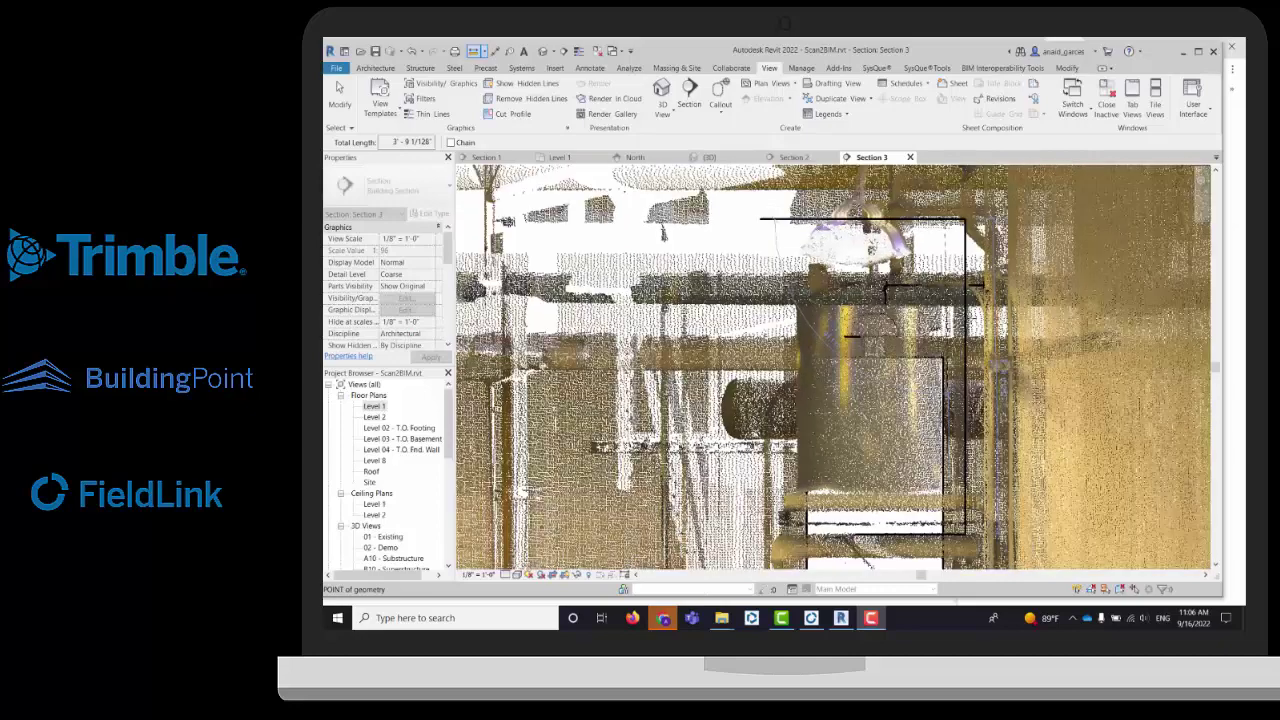
scroll(965, 315, down, 2)
scroll(880, 330, down, 1)
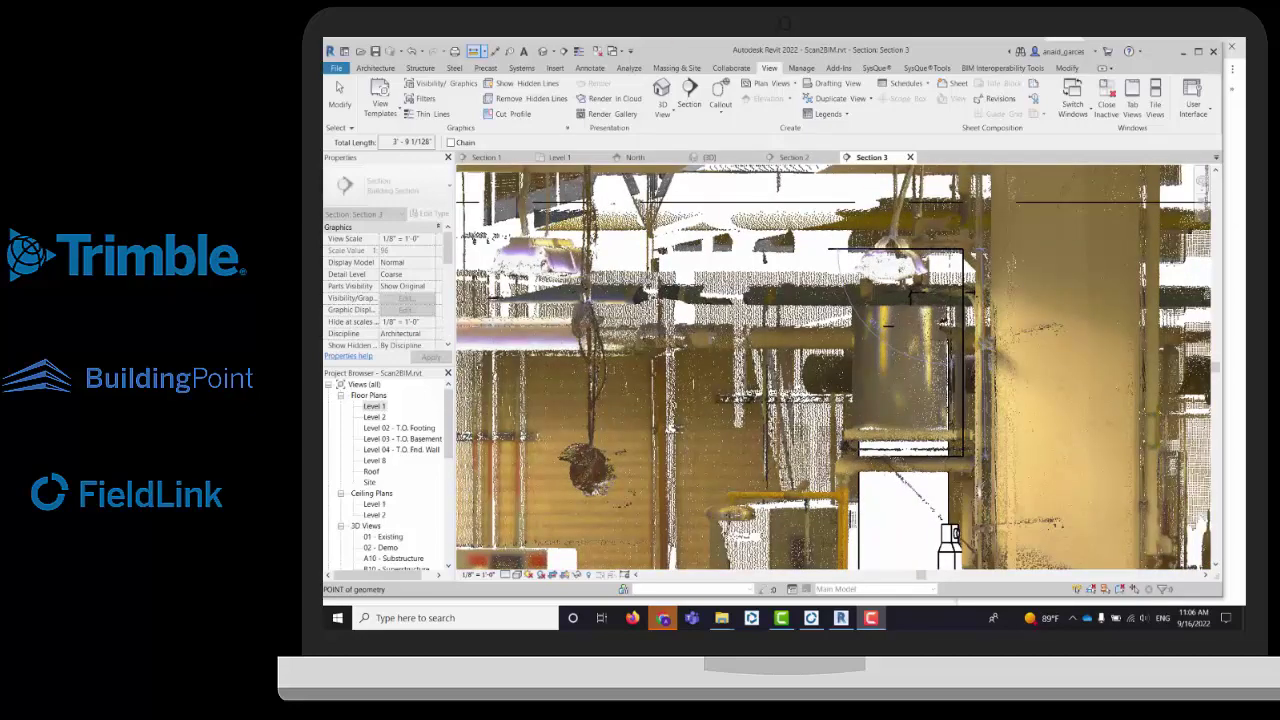
scroll(888, 325, down, 3)
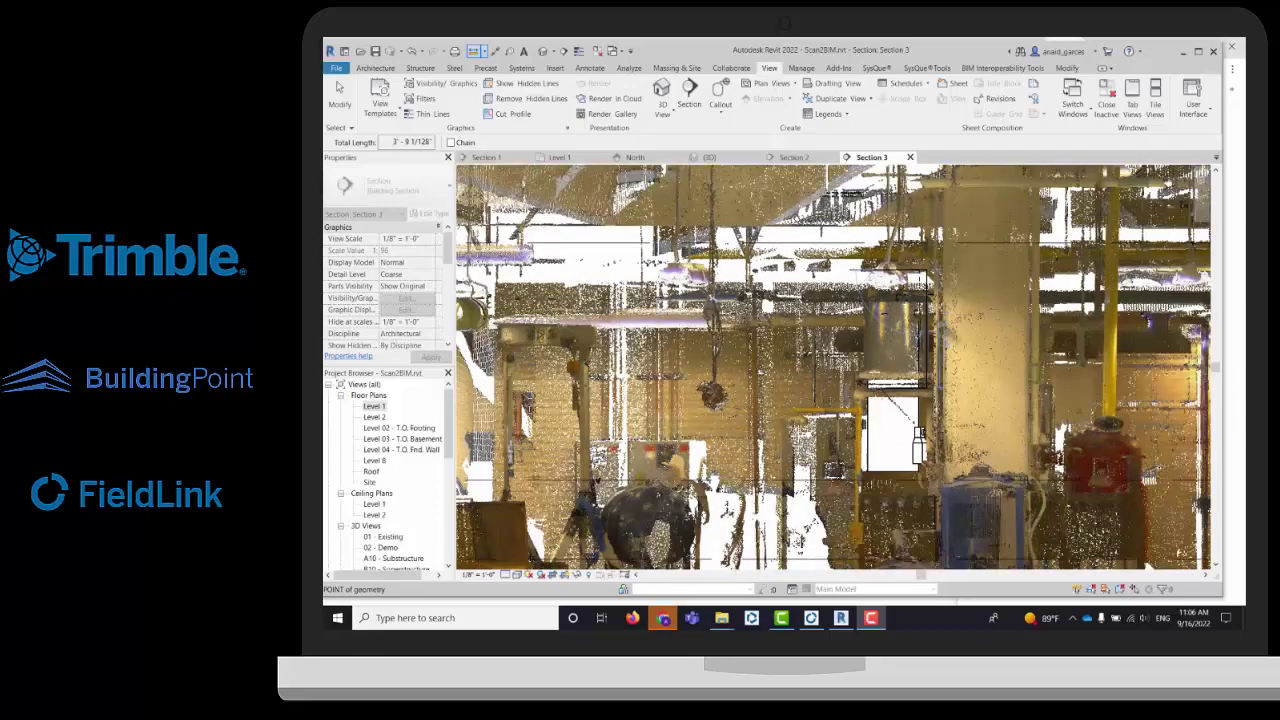
click(340, 100)
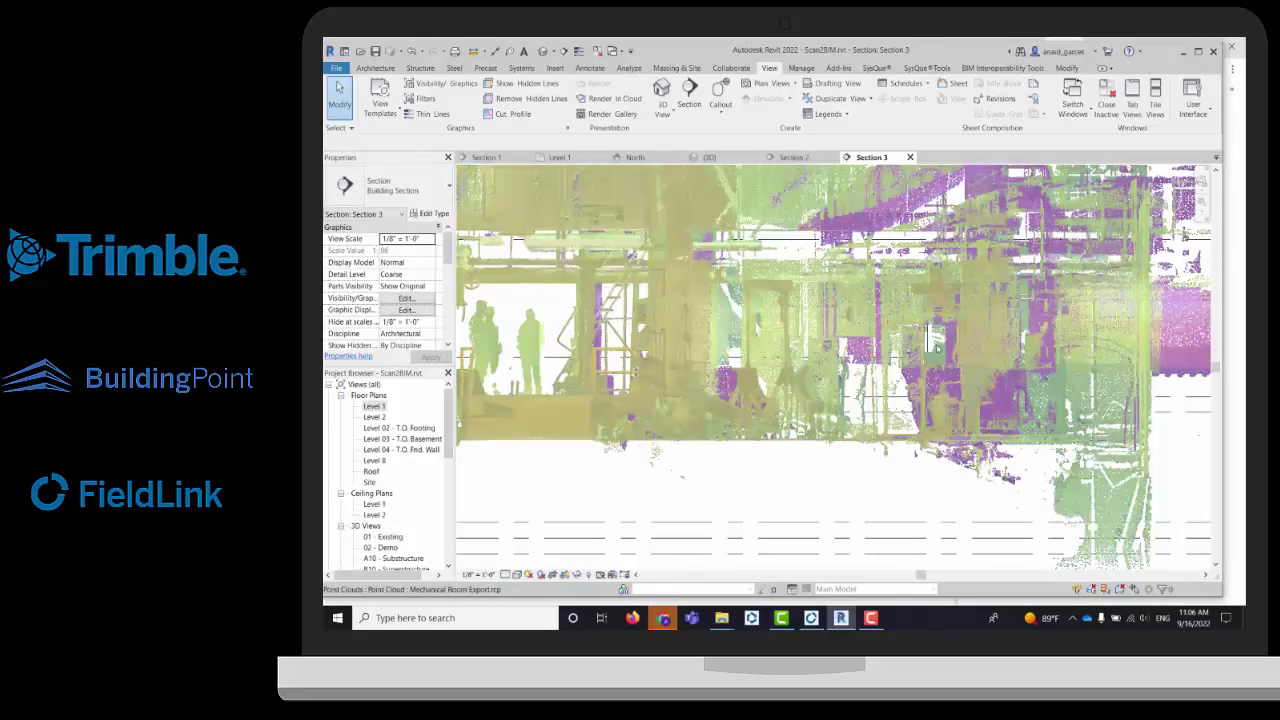
Change the selected water heater's type from Water Heater 40 Gallon to Water Heater 75 Gallon.
click(942, 325)
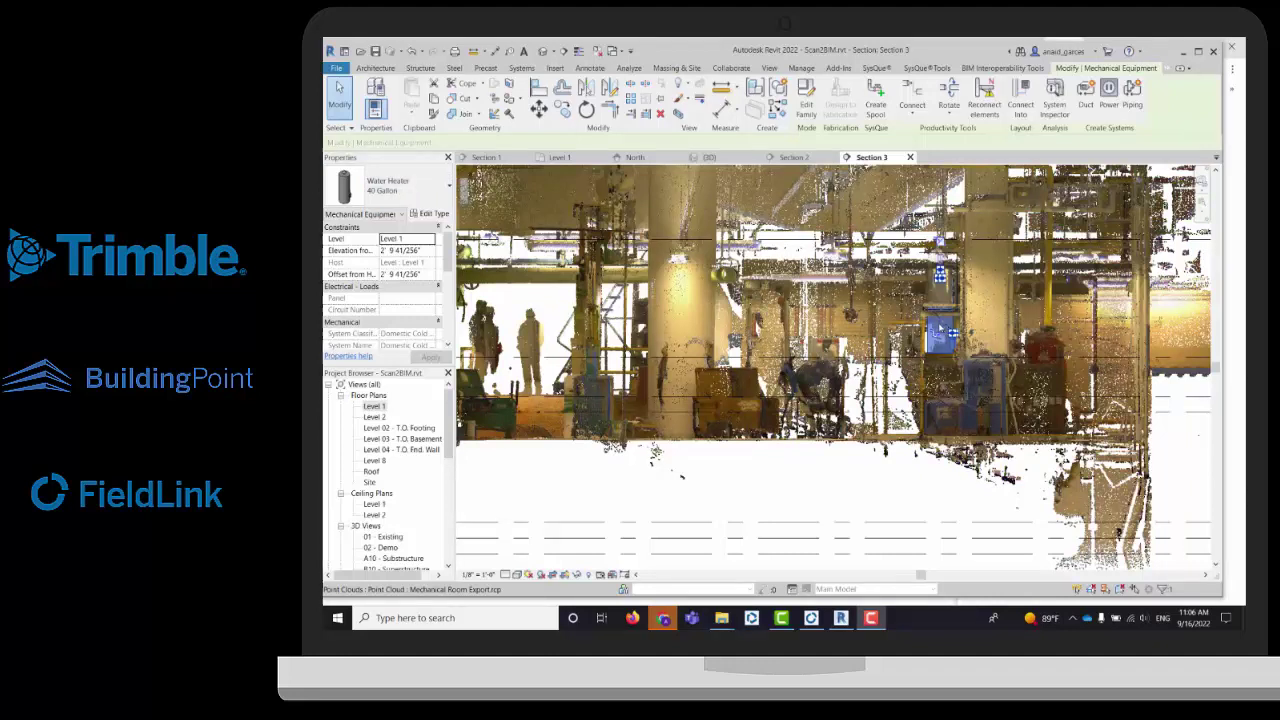
click(429, 187)
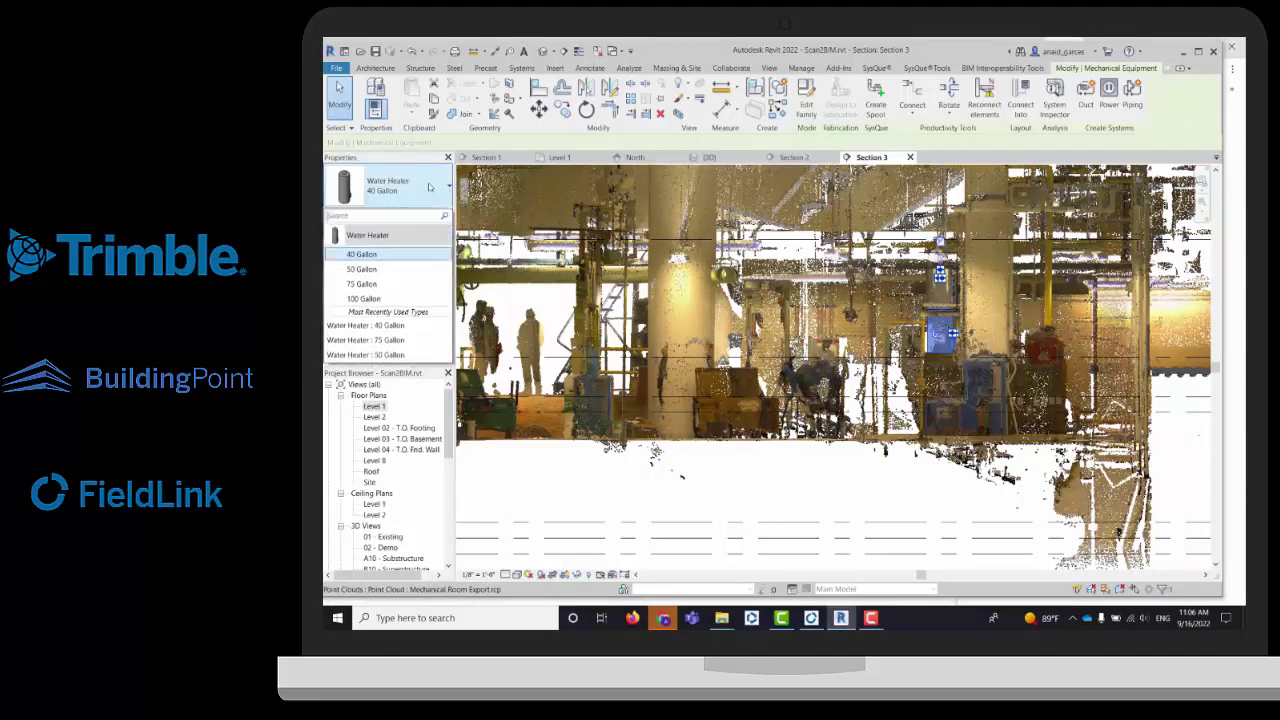
click(390, 286)
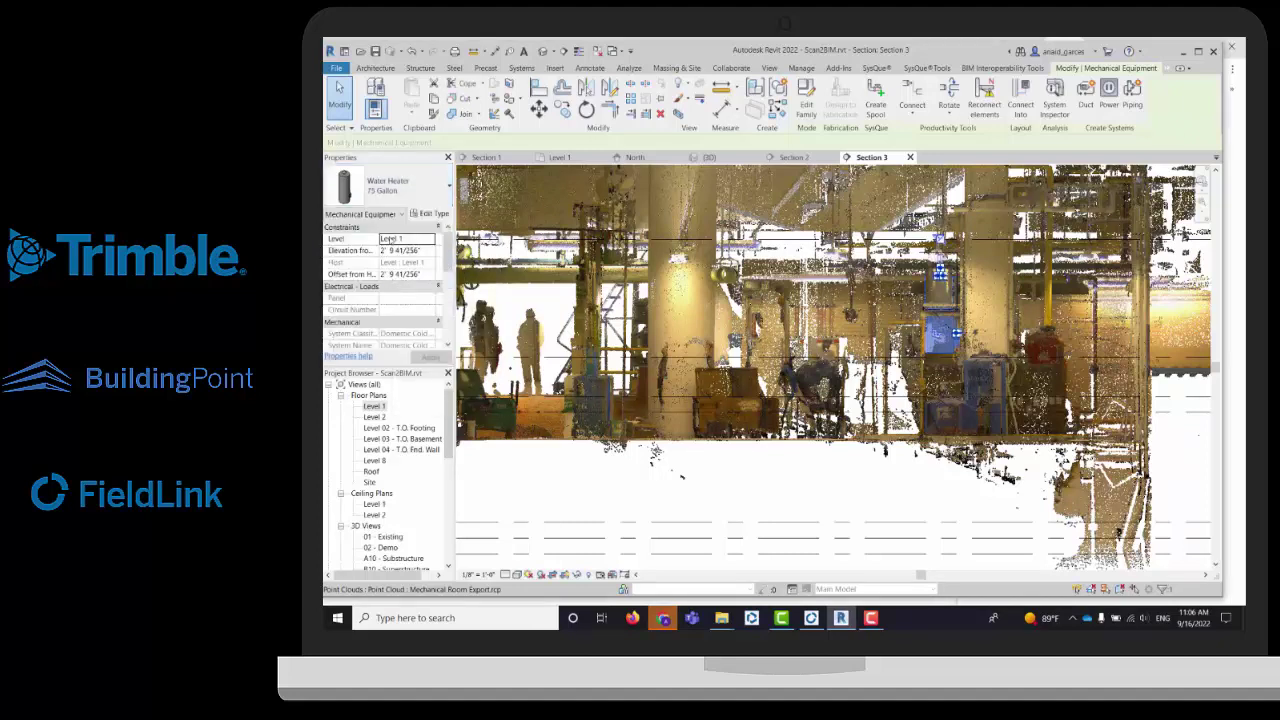
click(386, 196)
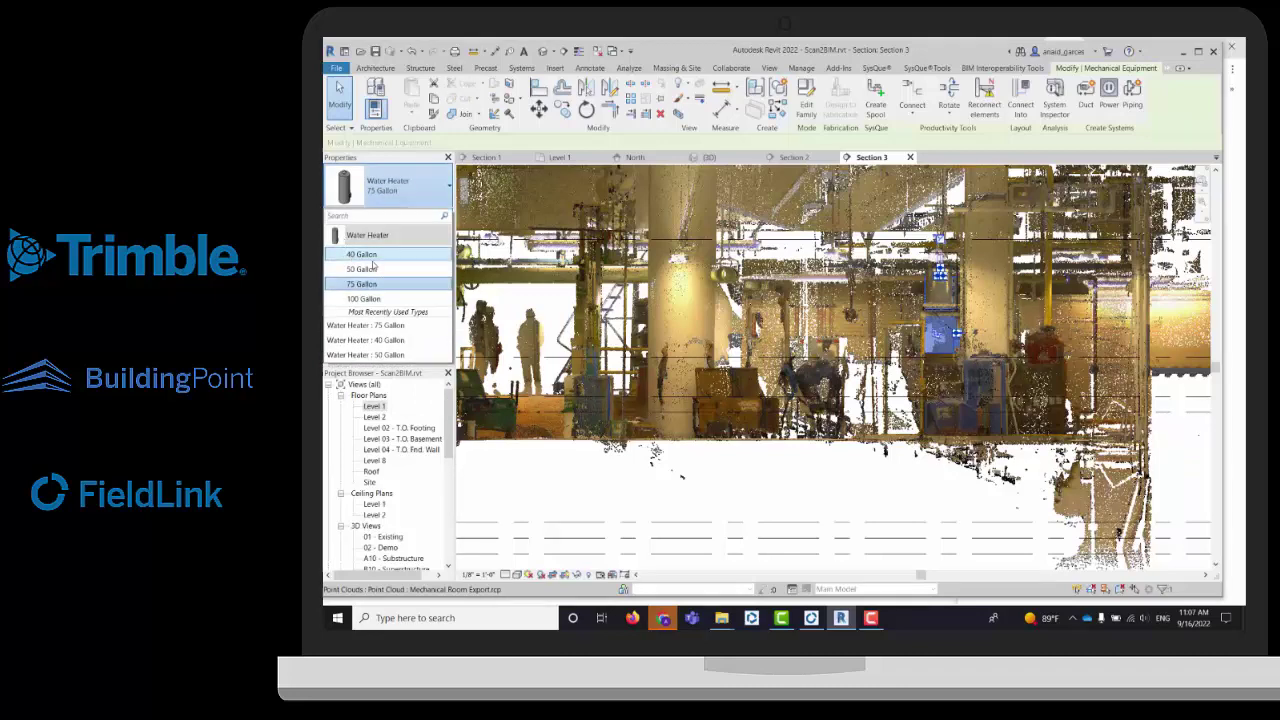
click(384, 266)
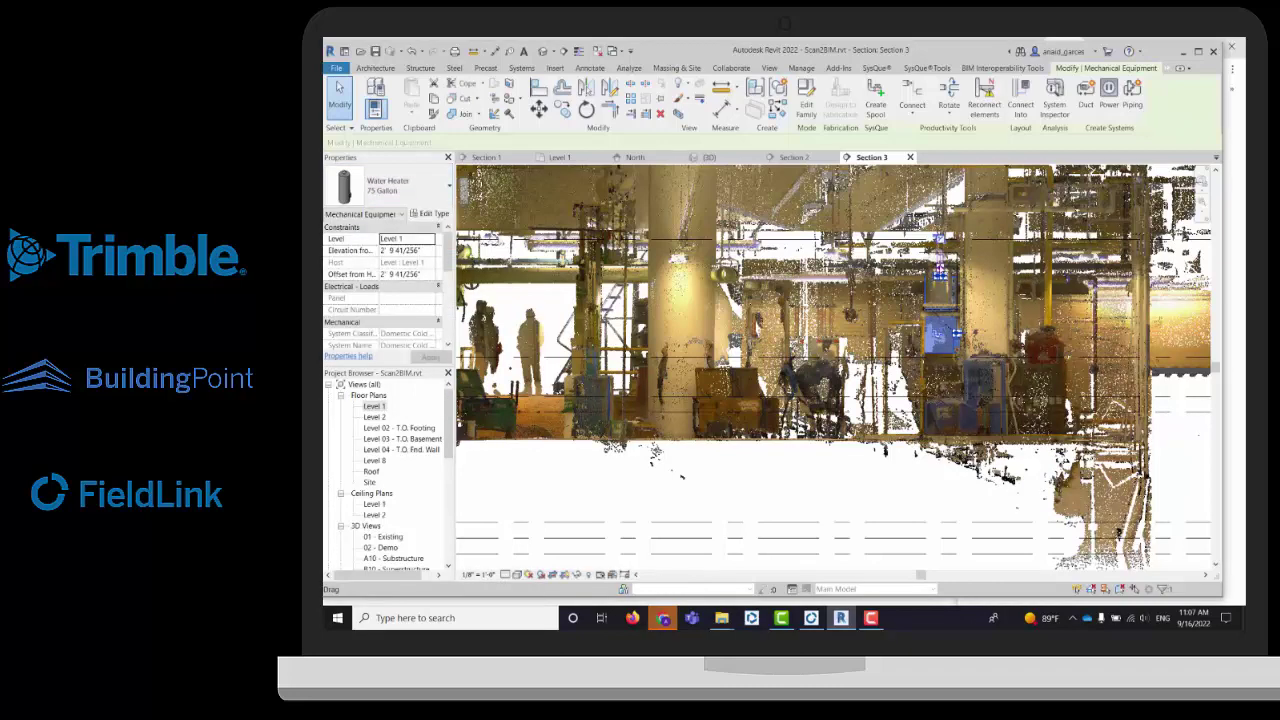
Use the DT drawing command to sketch a run from the water heater toward the existing pipes.
right_click(940, 270)
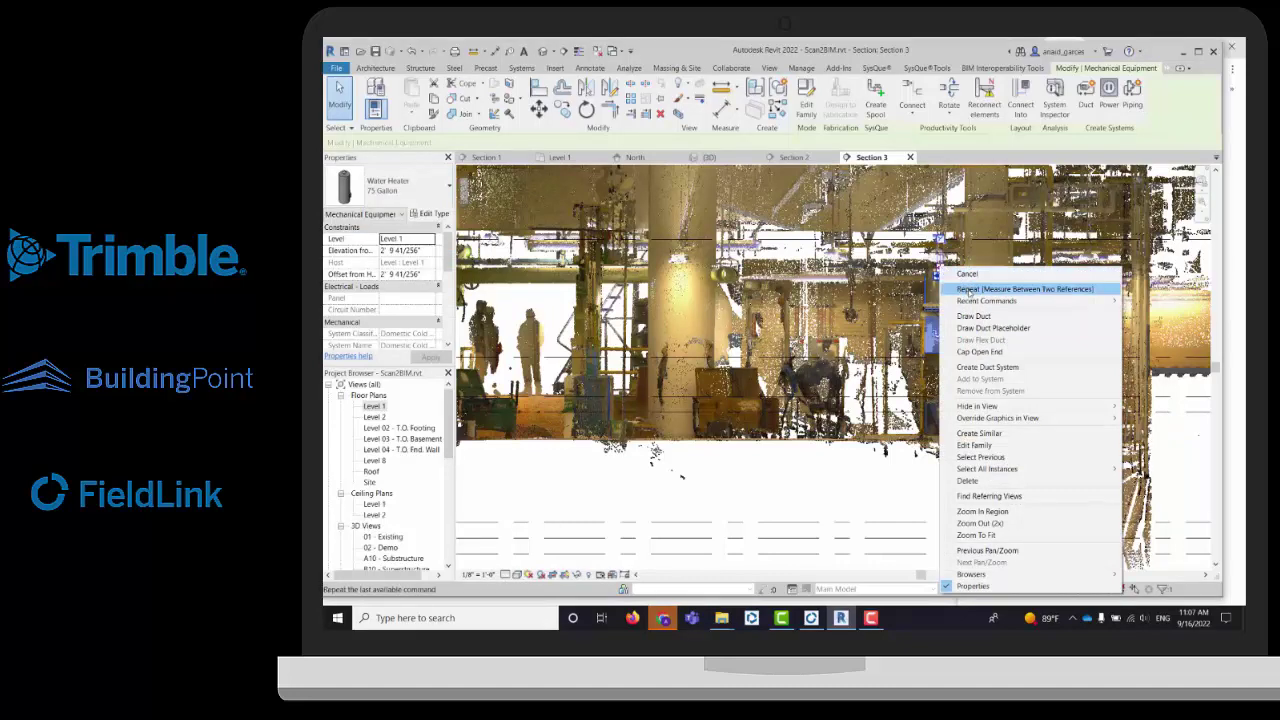
key(Escape)
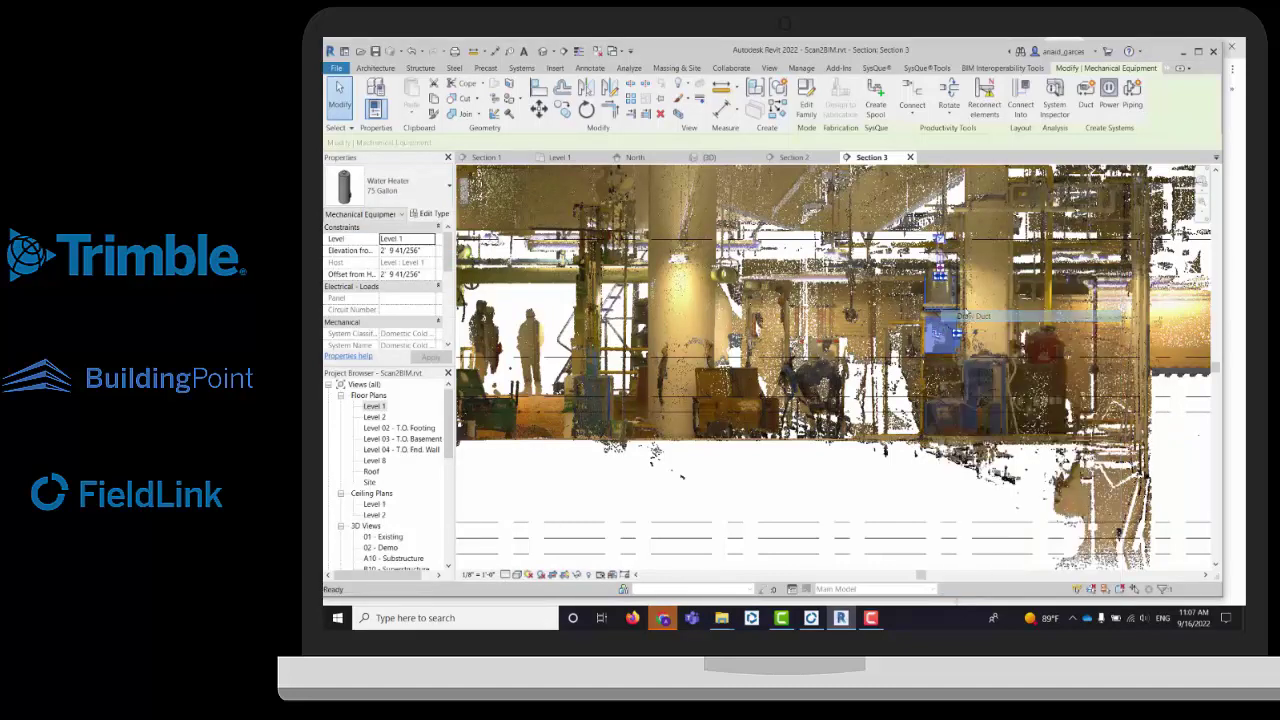
key(d)
key(t)
scroll(952, 256, up, 5)
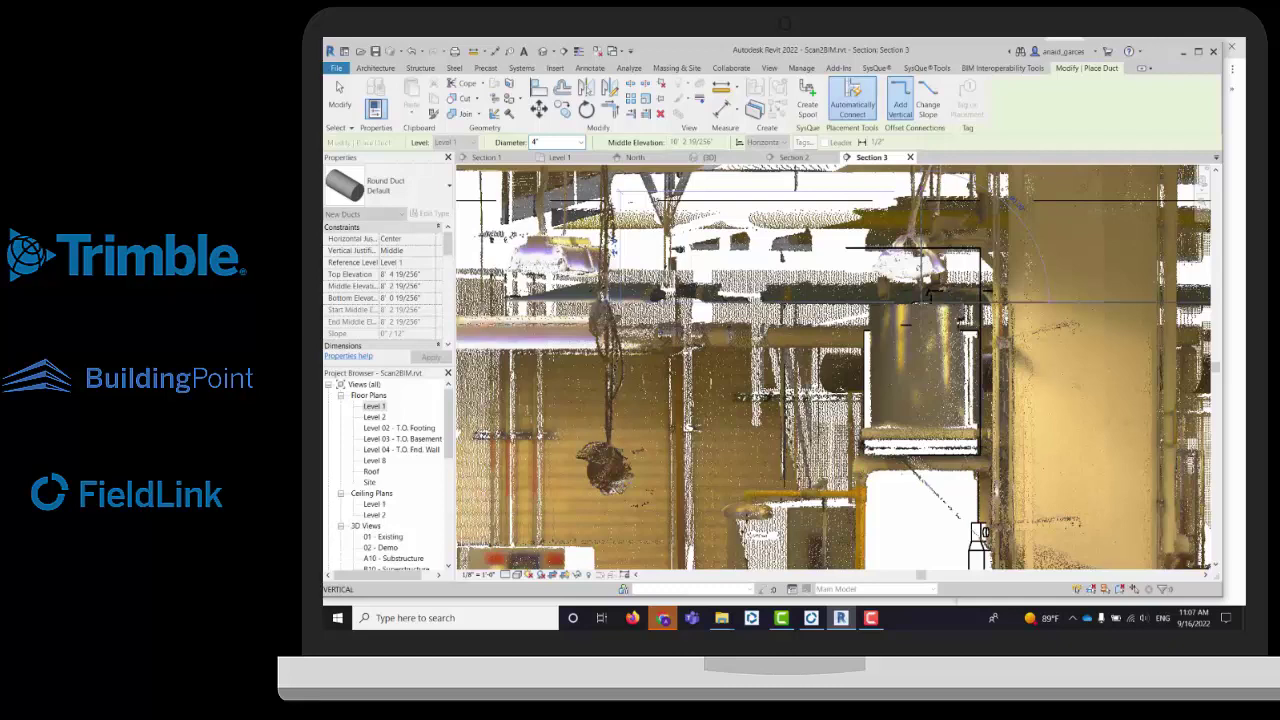
scroll(917, 390, up, 1)
scroll(921, 200, up, 1)
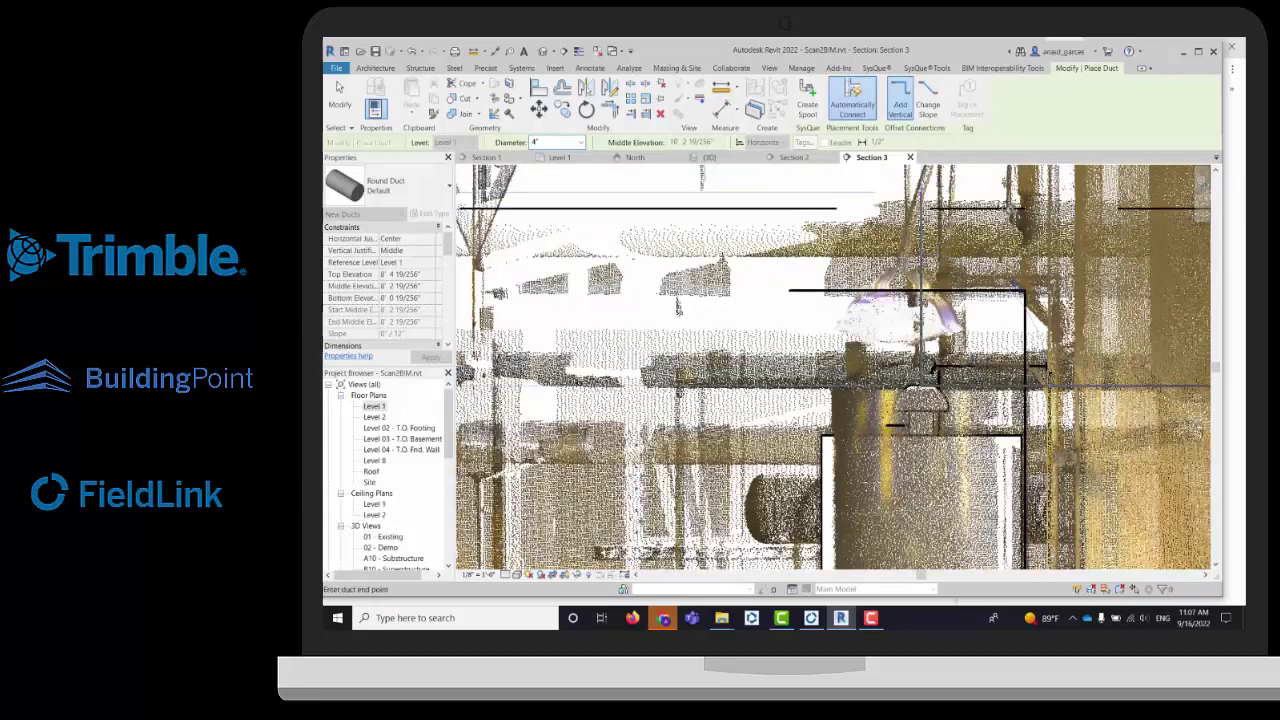
scroll(1000, 205, down, 1)
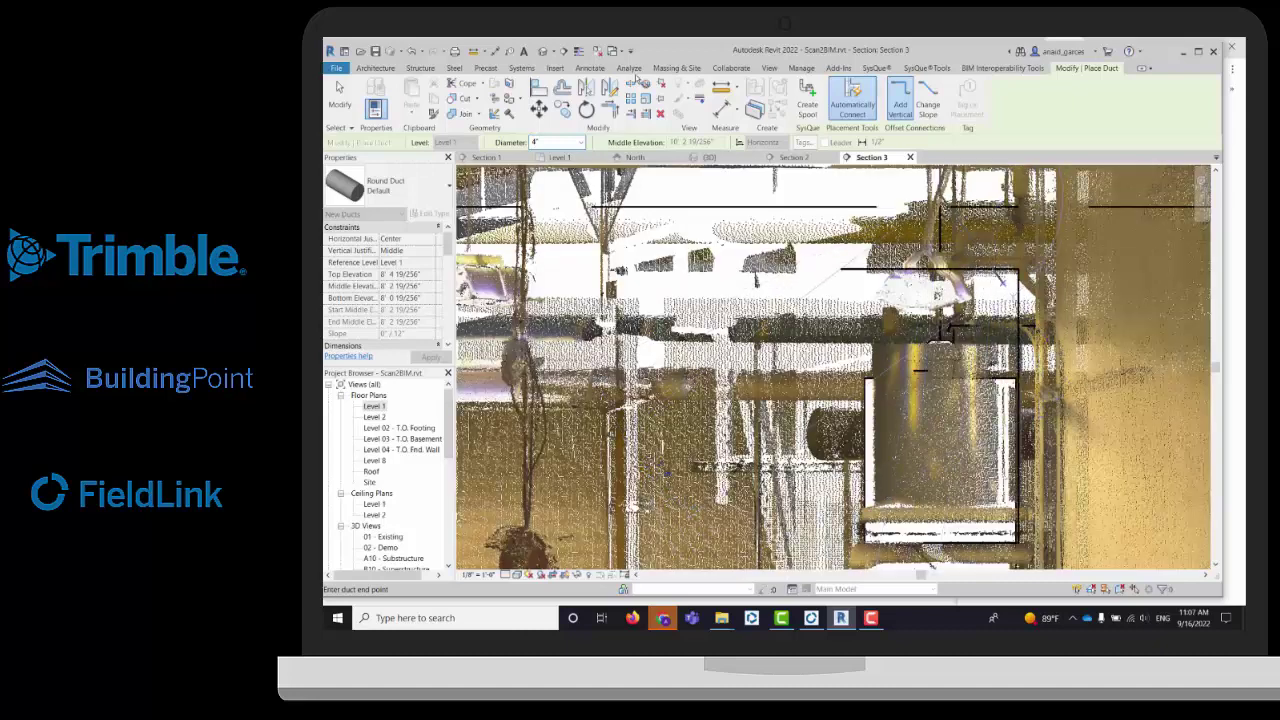
click(340, 97)
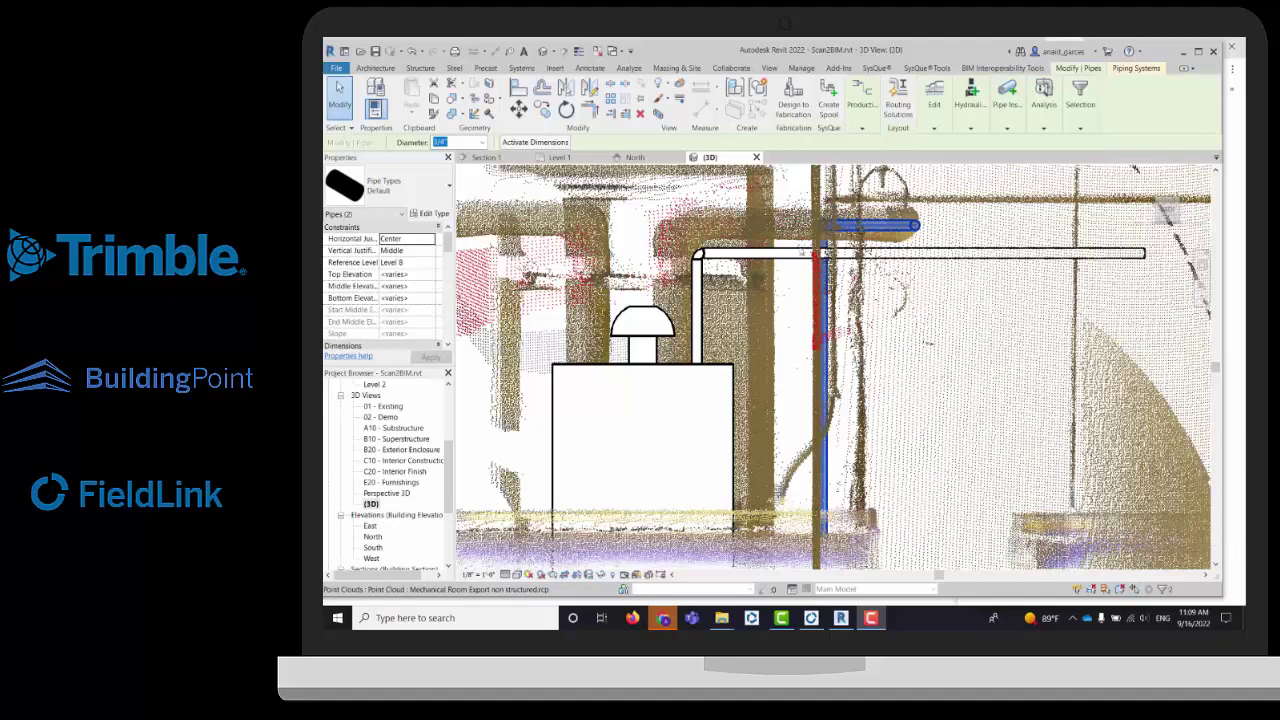
Select the long new horizontal pipe to check it, then clear the selection.
click(790, 256)
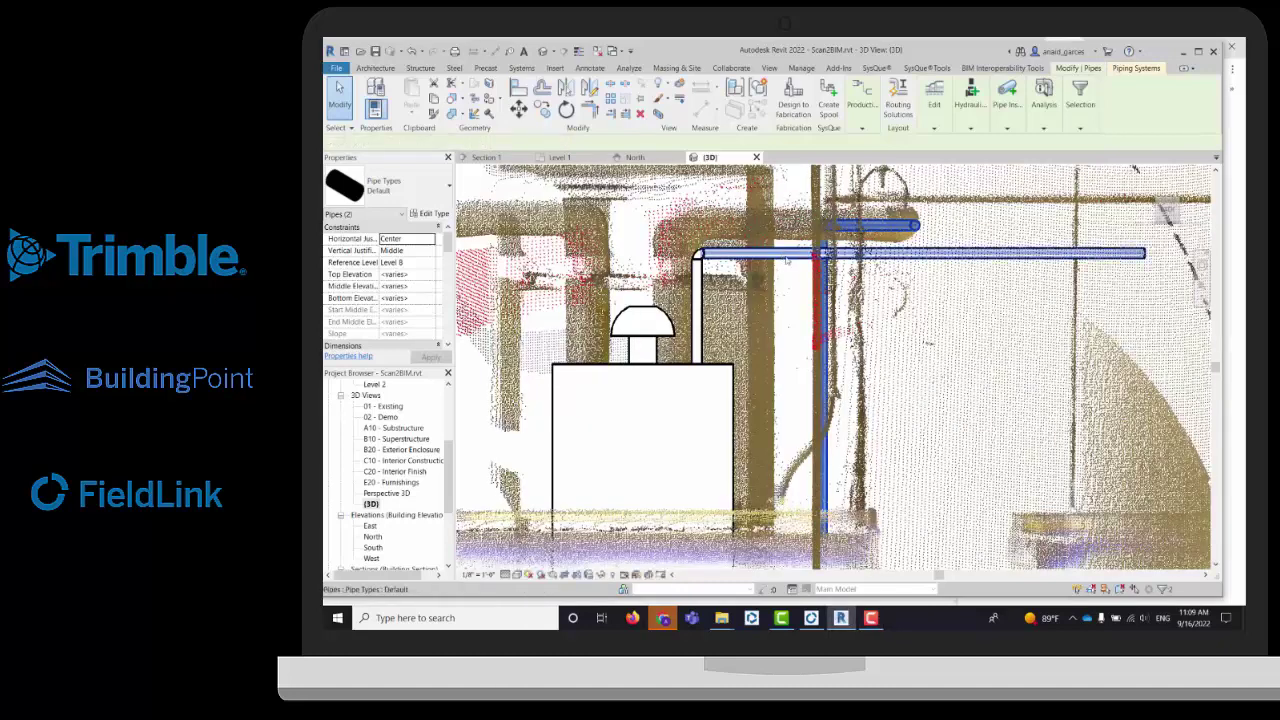
scroll(785, 275, down, 1)
click(779, 298)
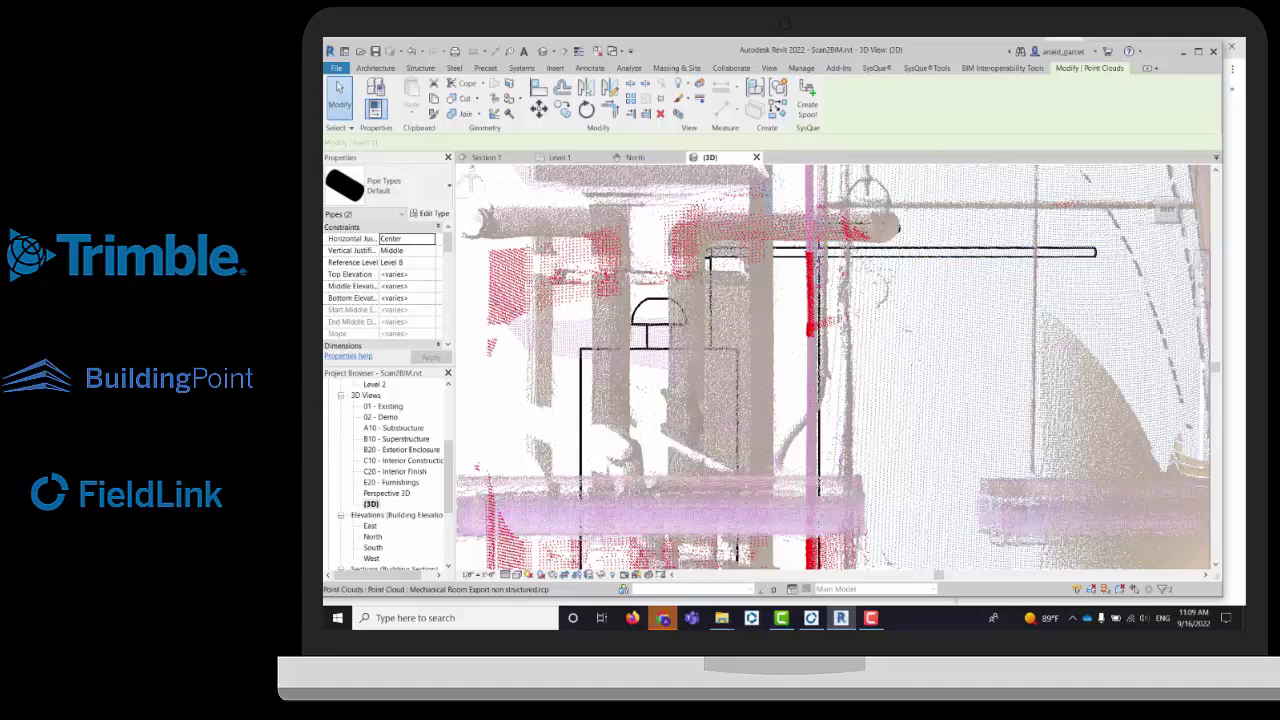
scroll(784, 278, down, 3)
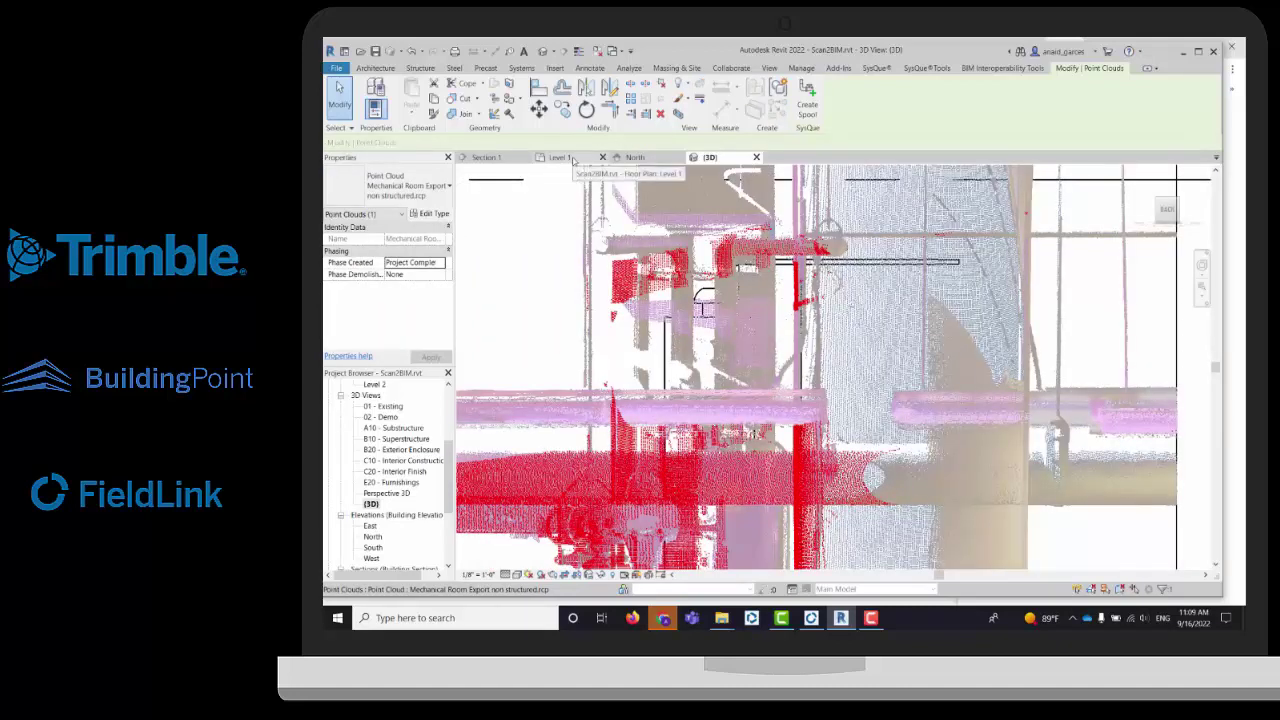
Switch through the Level 1 and Section 1 views and close the North view.
click(572, 159)
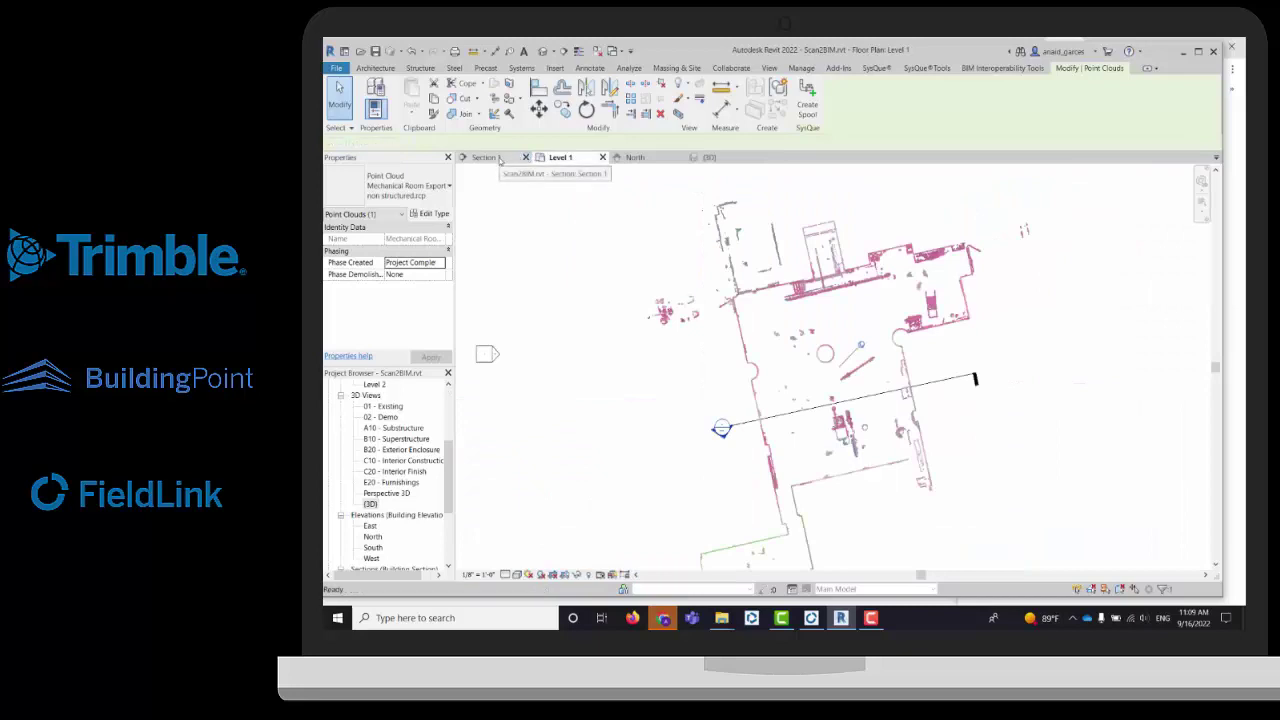
click(500, 159)
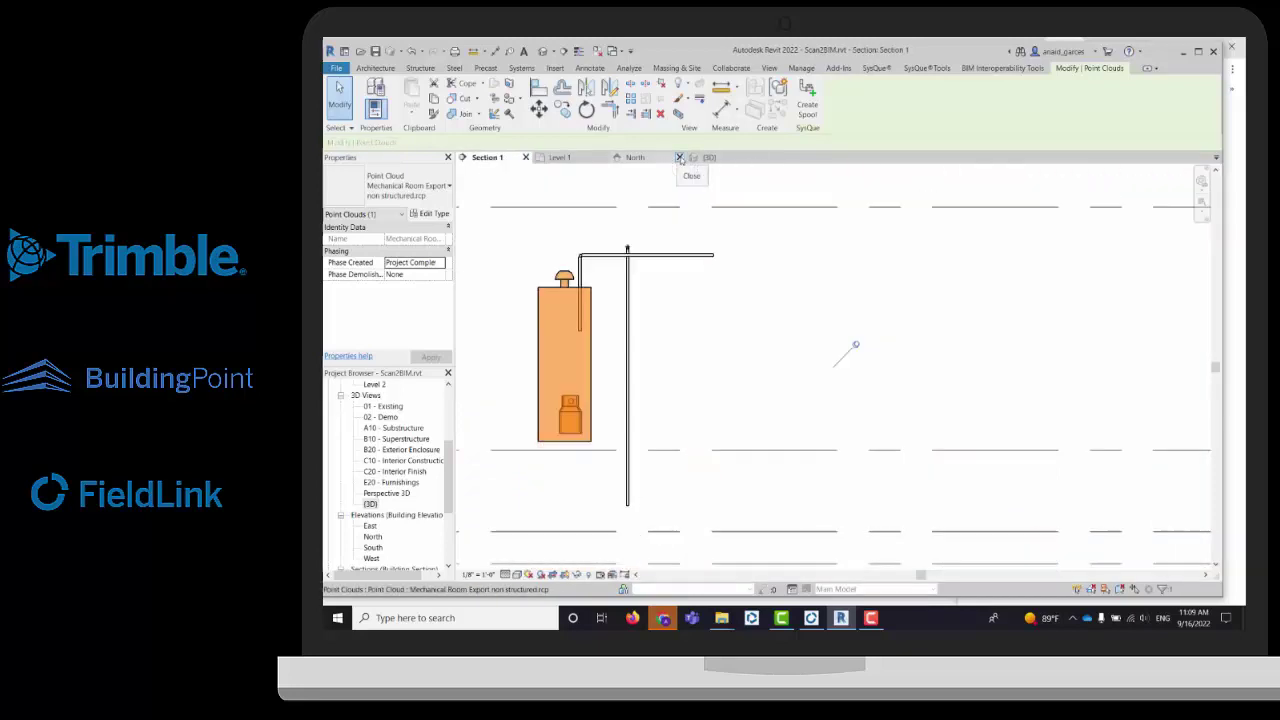
click(680, 159)
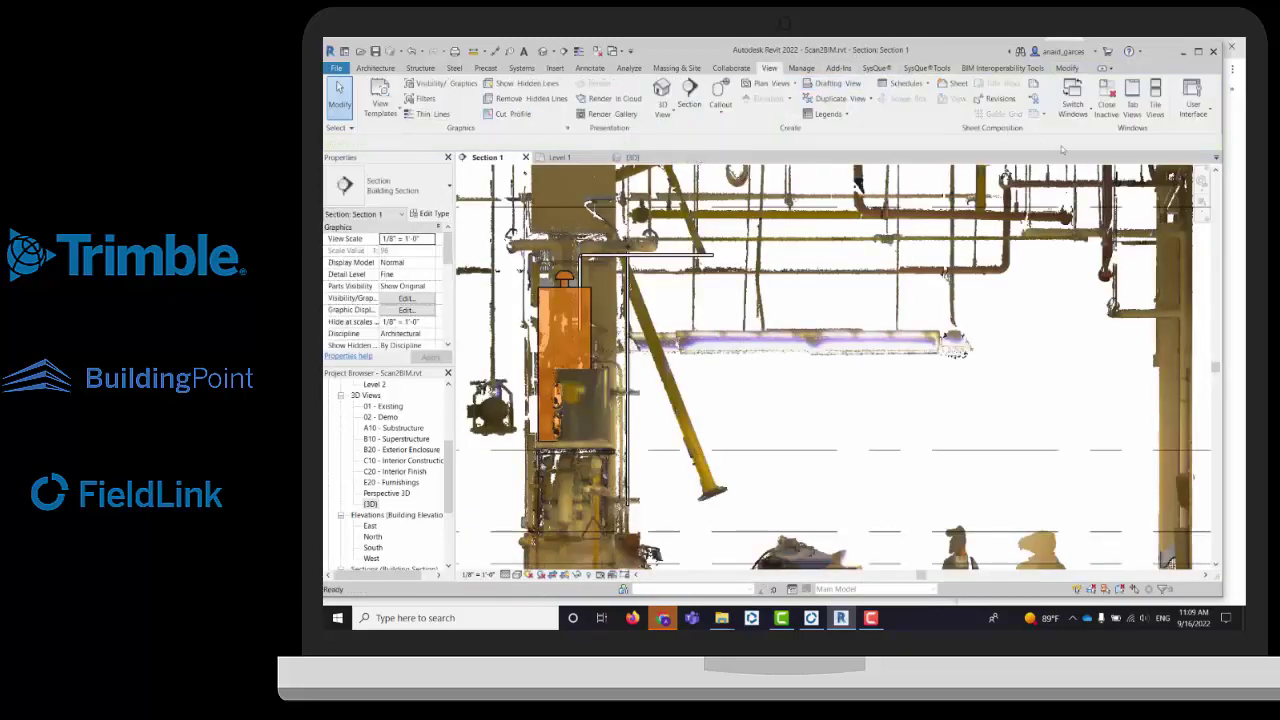
Tile the open views and zoom and pan each pane to centre the water heater.
click(1155, 104)
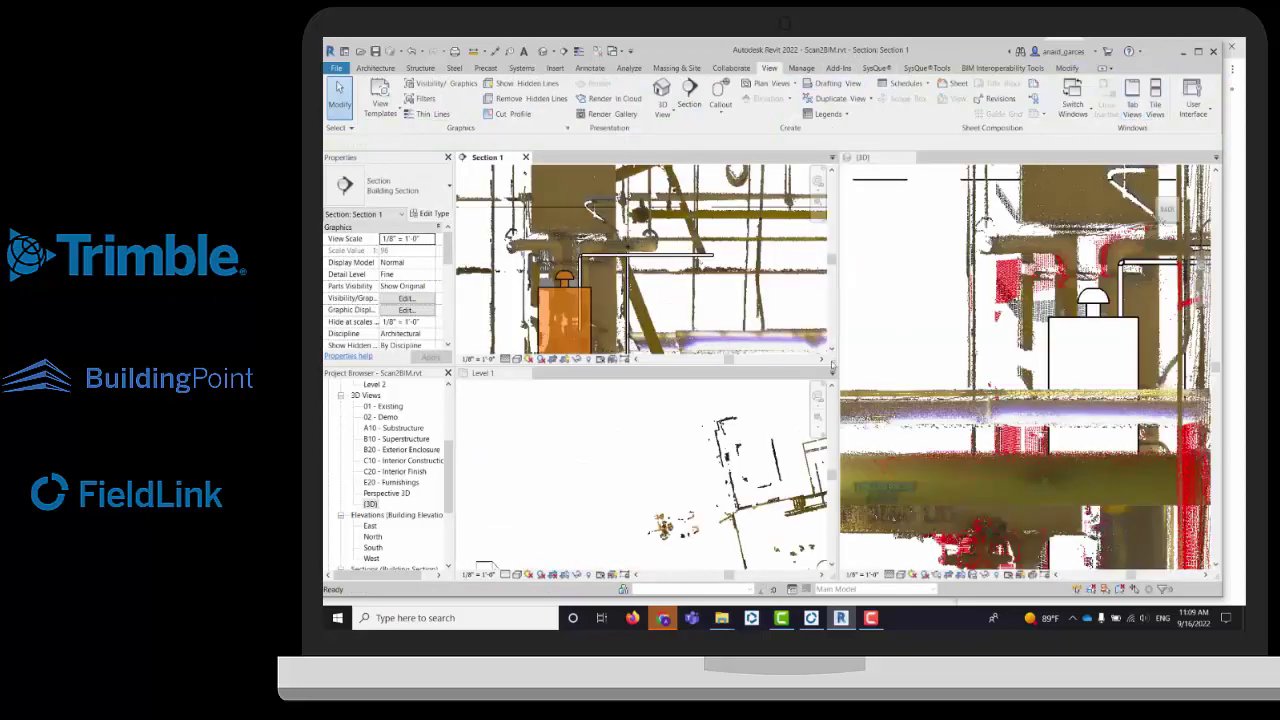
scroll(942, 283, down, 1)
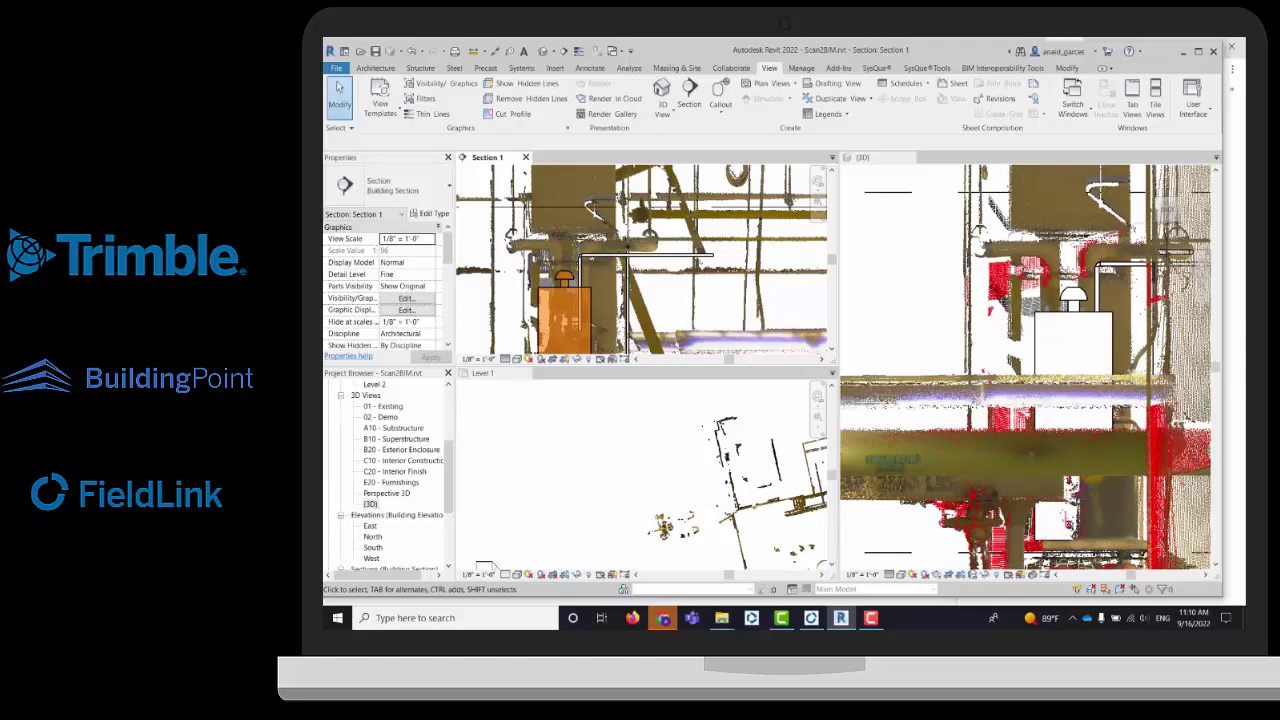
scroll(1157, 272, up, 2)
scroll(1097, 284, up, 2)
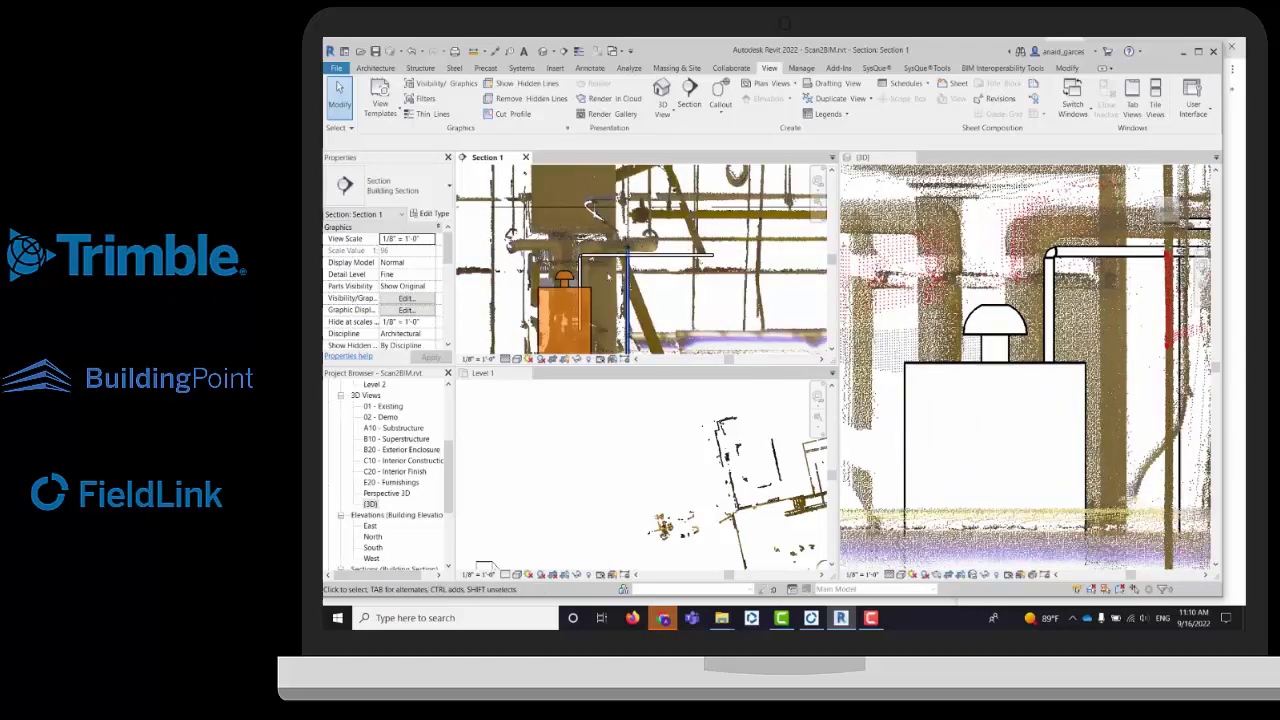
scroll(582, 268, up, 3)
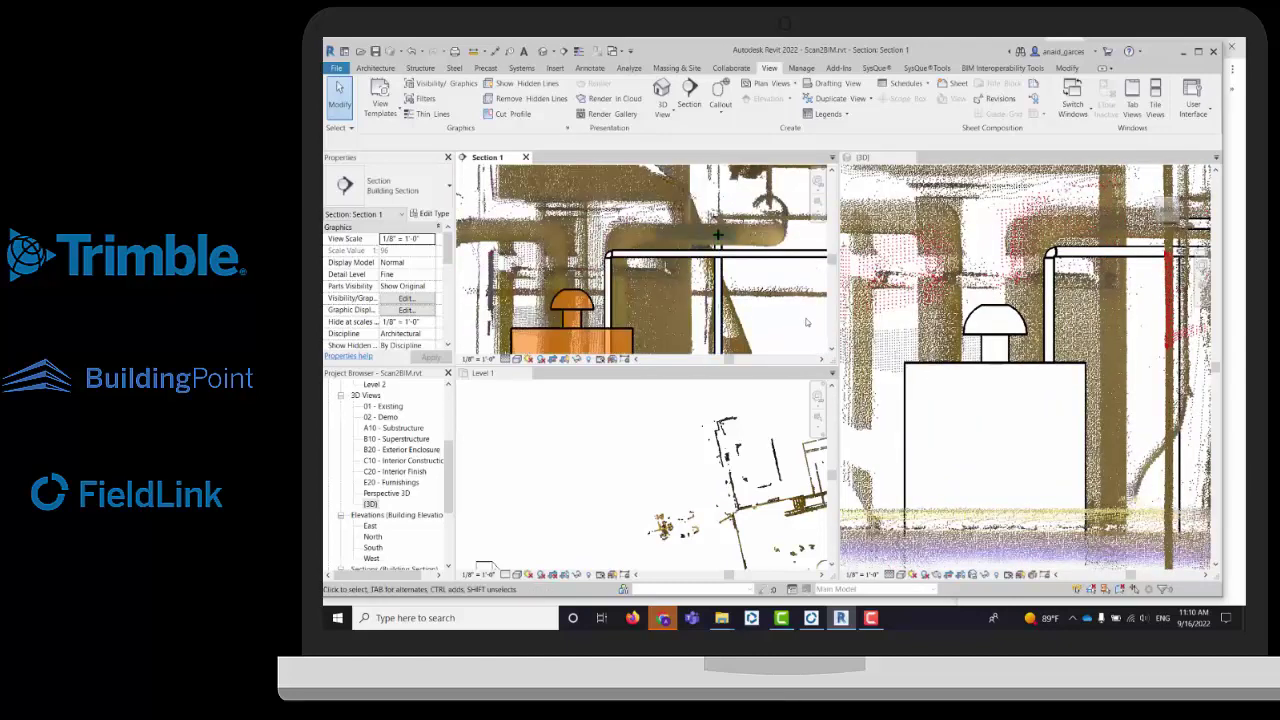
scroll(718, 234, down, 5)
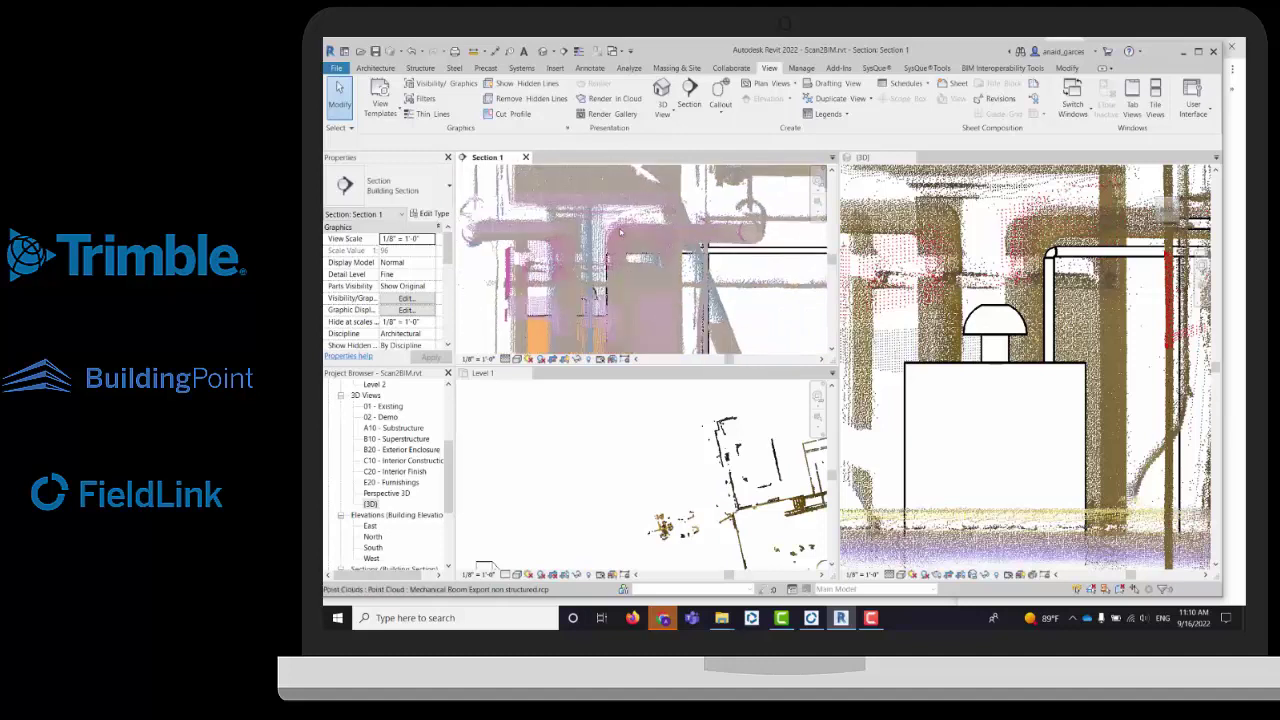
middle_drag(753, 380, 715, 467)
scroll(715, 467, up, 2)
scroll(715, 467, up, 6)
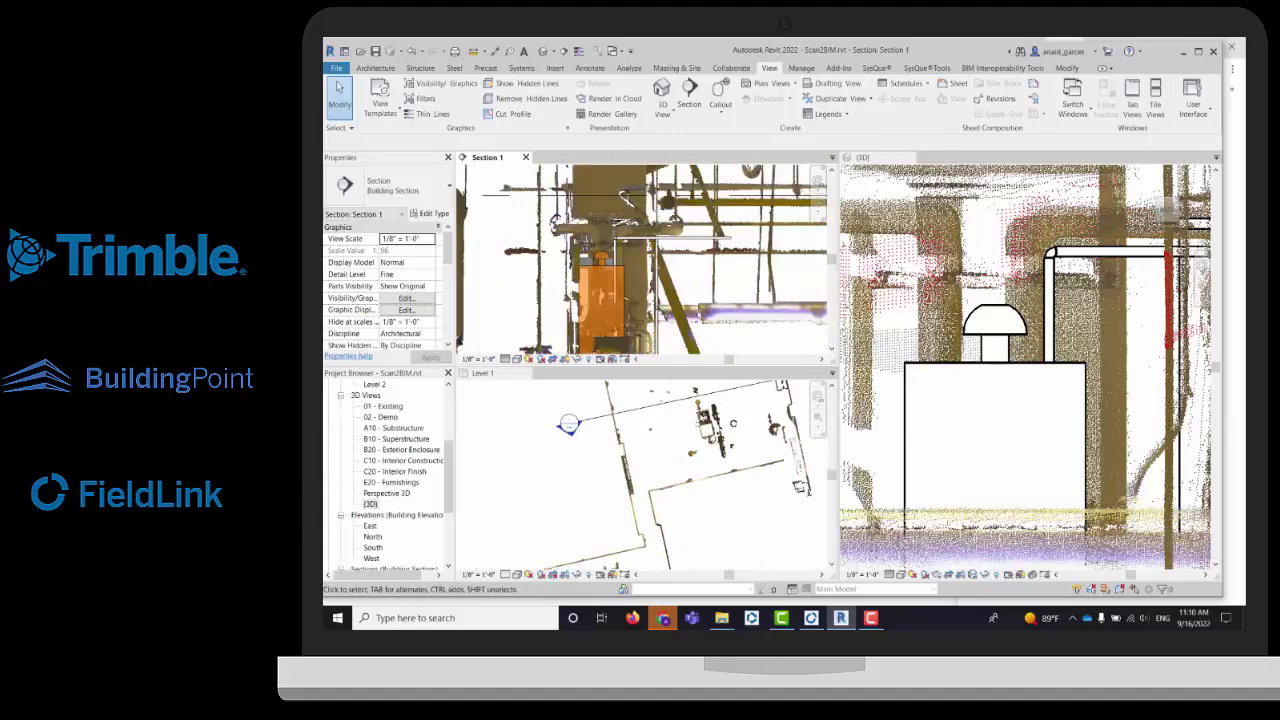
scroll(700, 405, up, 2)
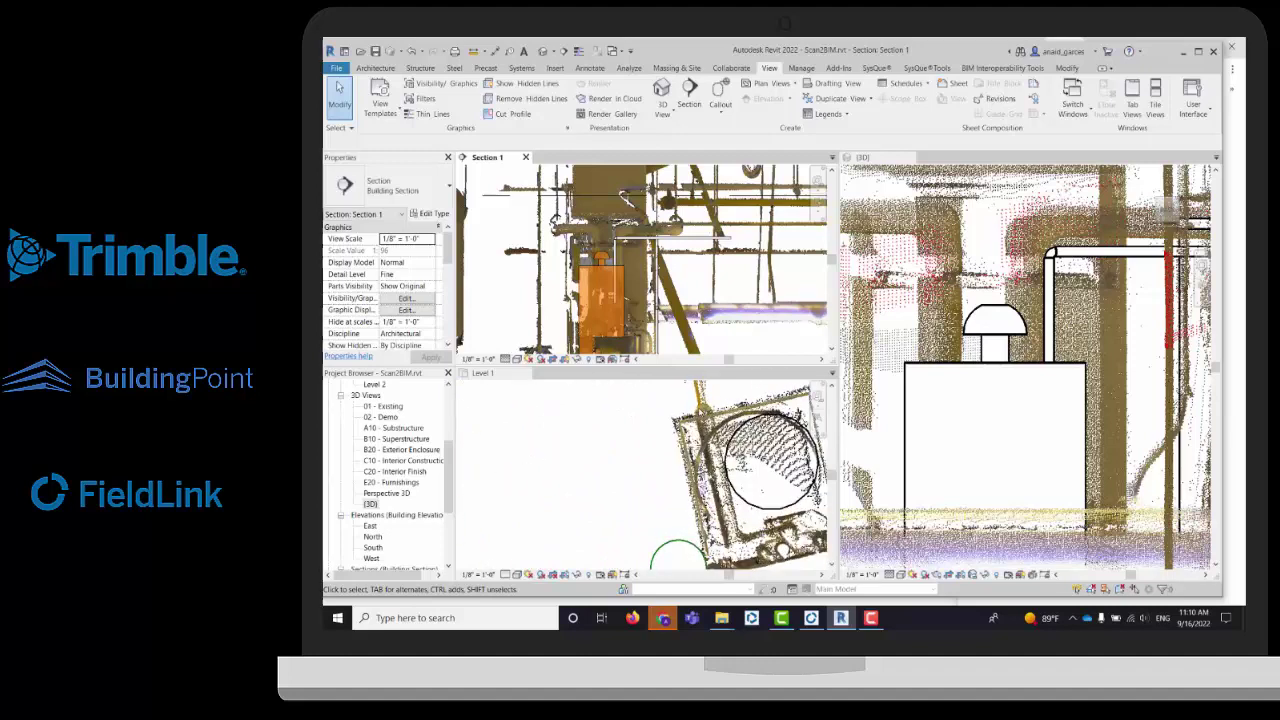